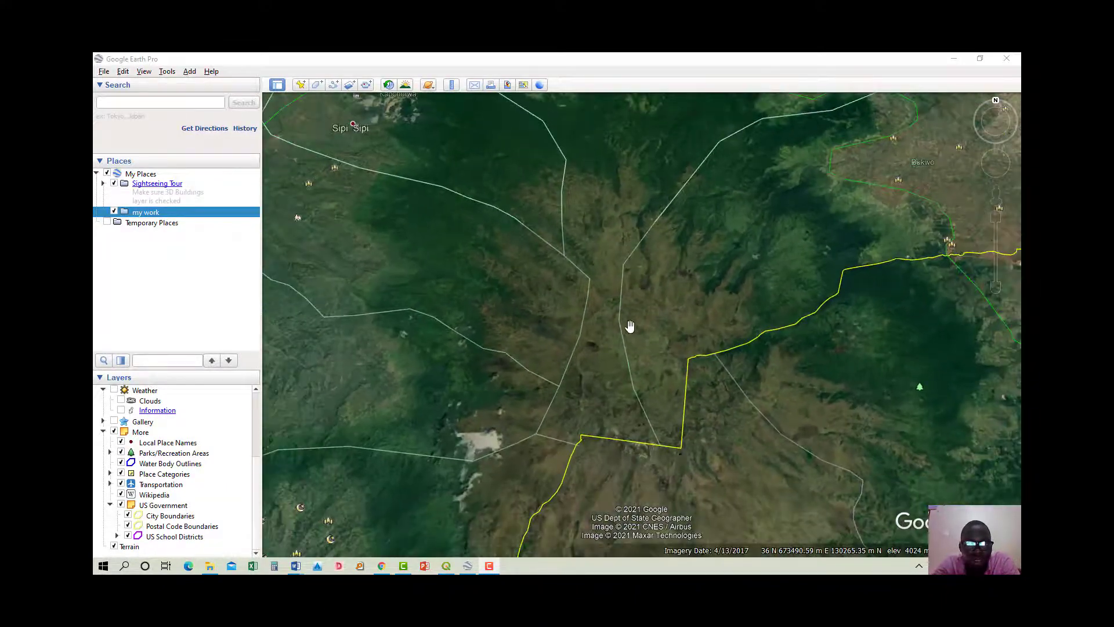
Start a new path in the my work folder and name it ELGON
scroll(631, 323, "up", 5)
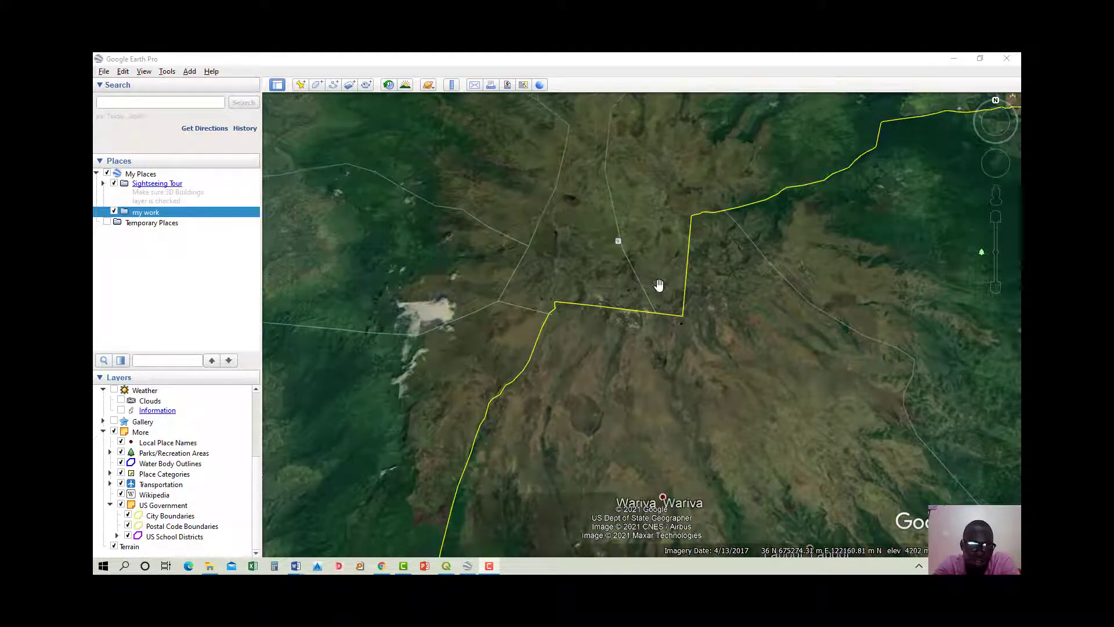
scroll(617, 291, "up", 3)
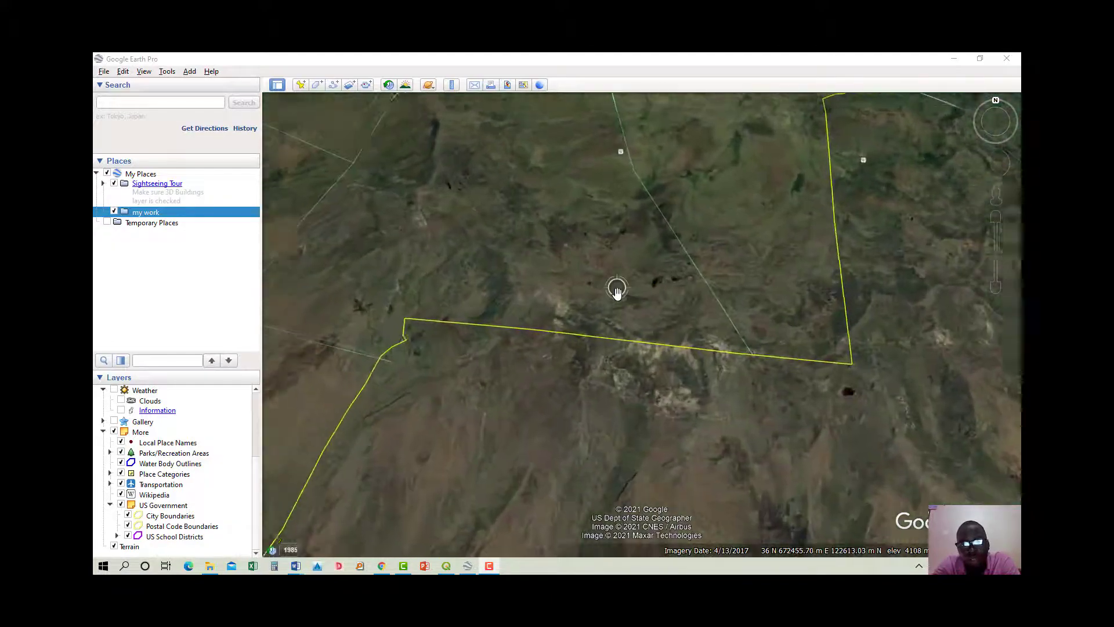
scroll(616, 294, "down", 3)
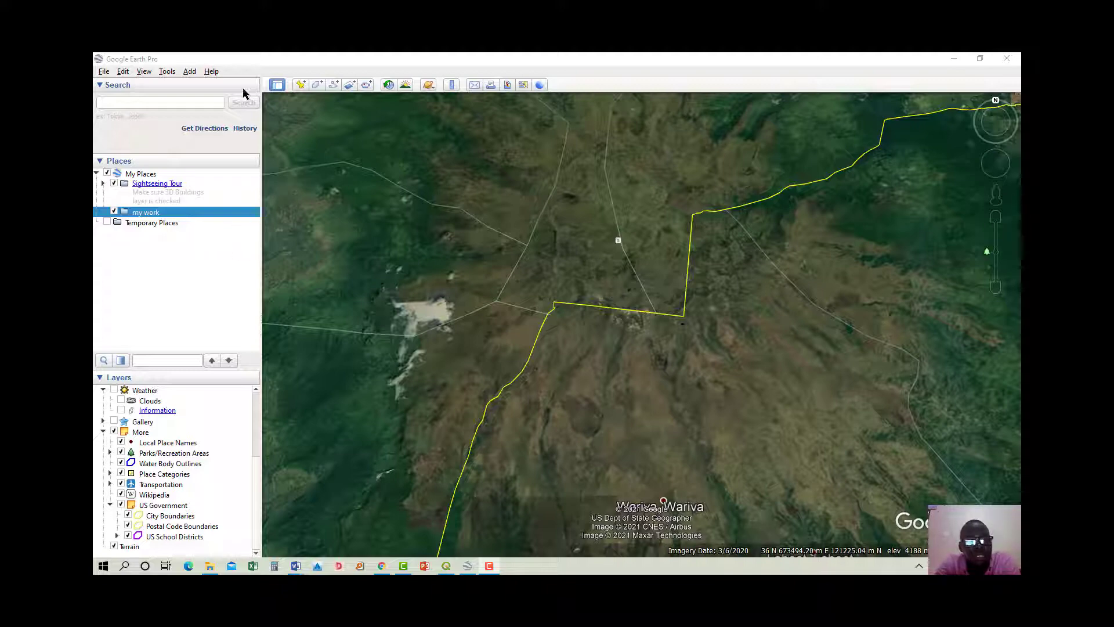
left_click(334, 86)
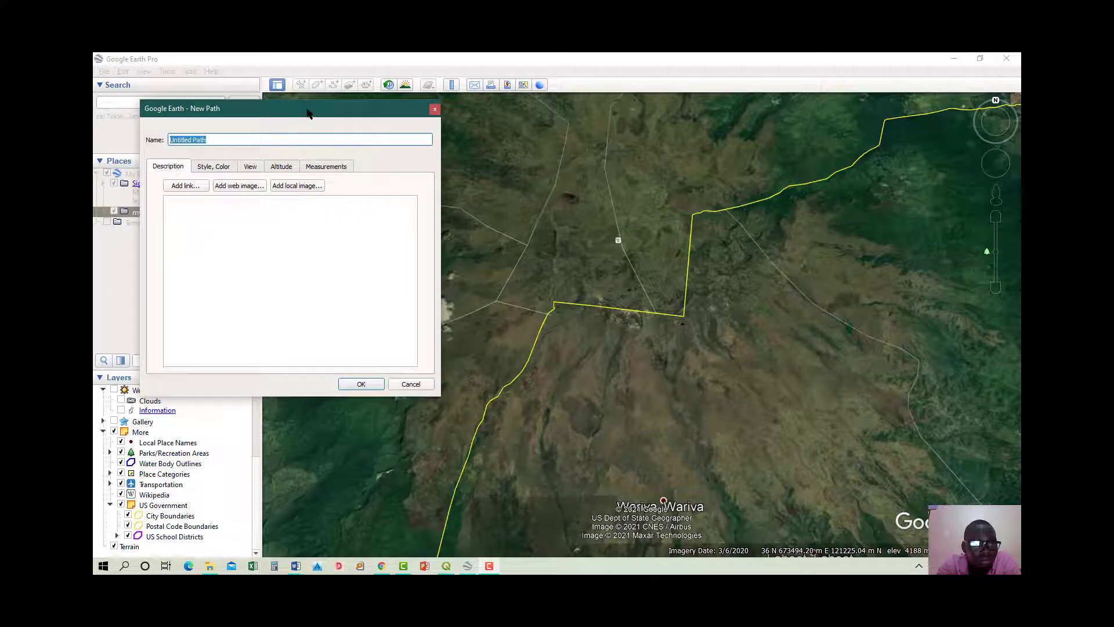
left_click_drag(307, 112, 265, 121)
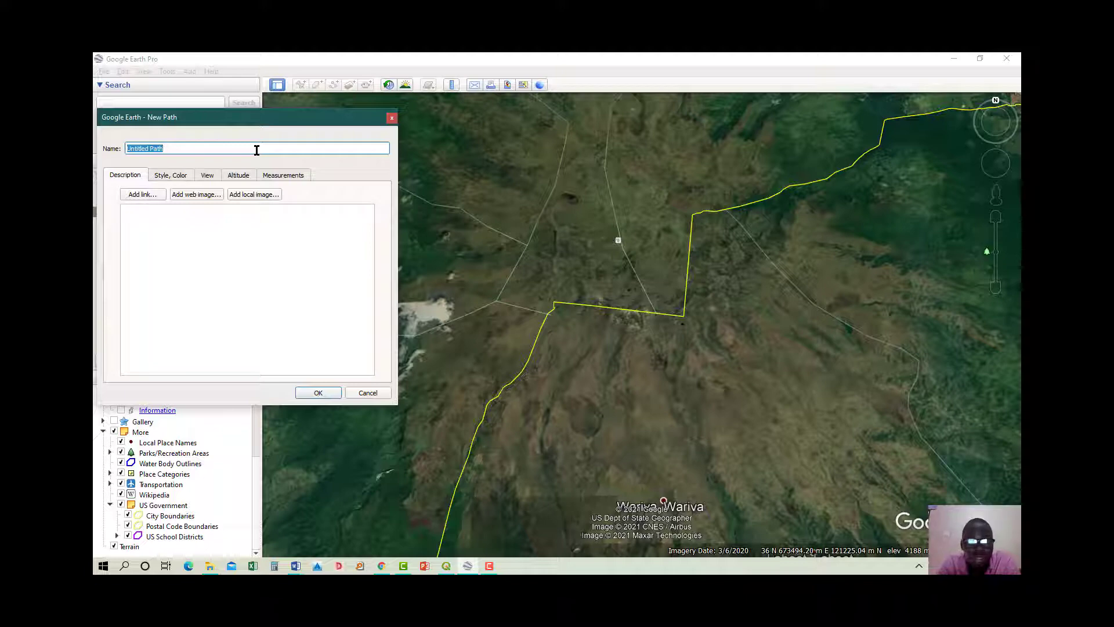
key("BackSpace")
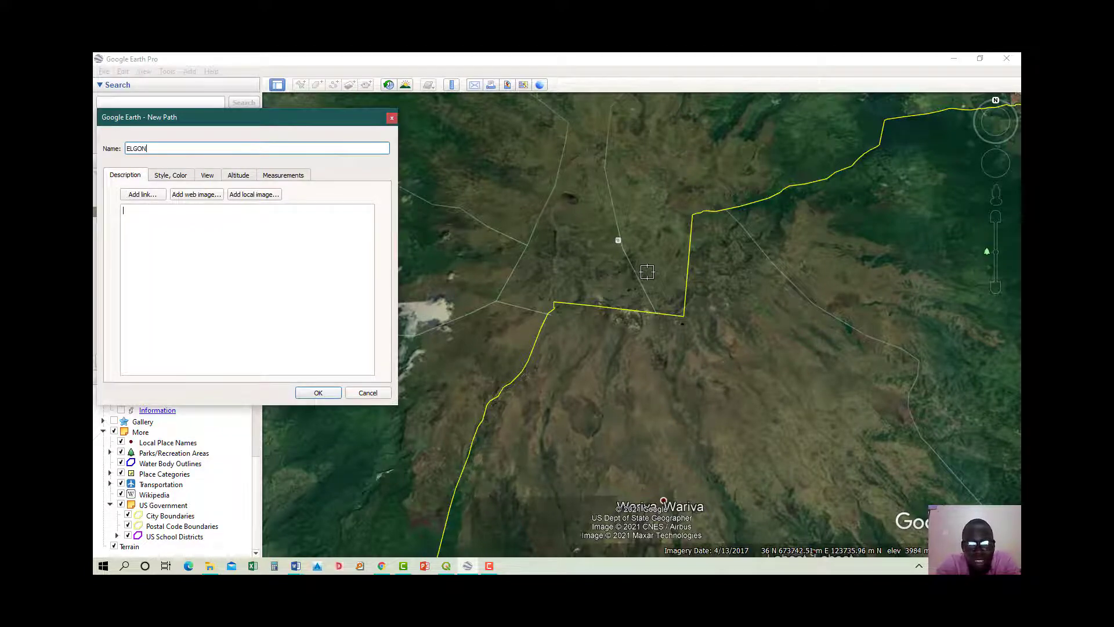
Trace closely spaced freehand rings of the path outward around the mountain's central summit area
scroll(647, 271, "down", 5)
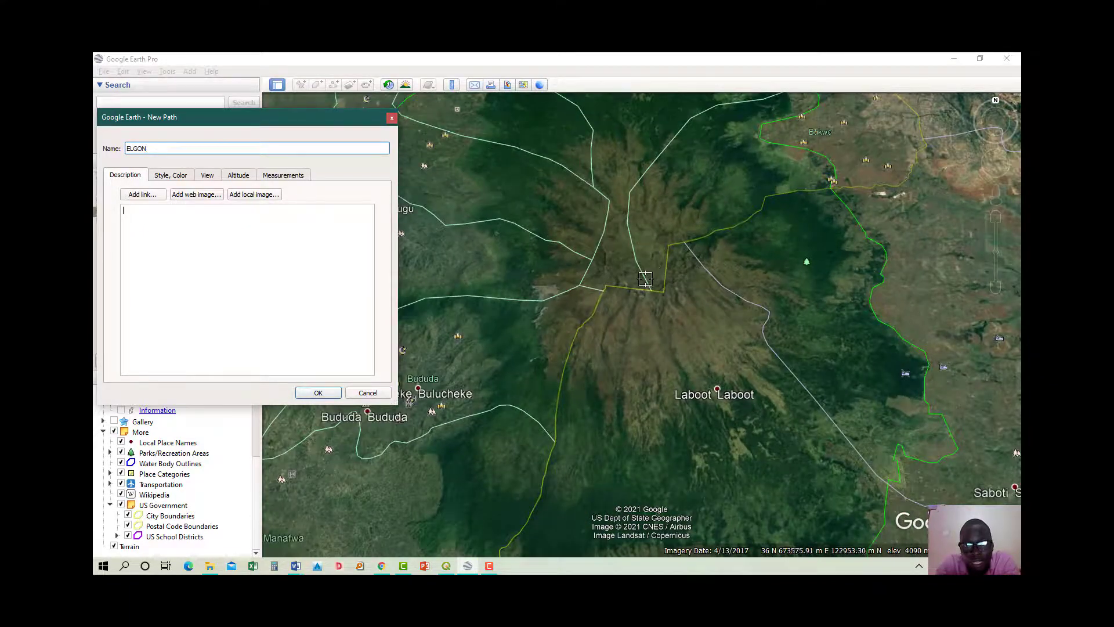
scroll(645, 278, "up", 5)
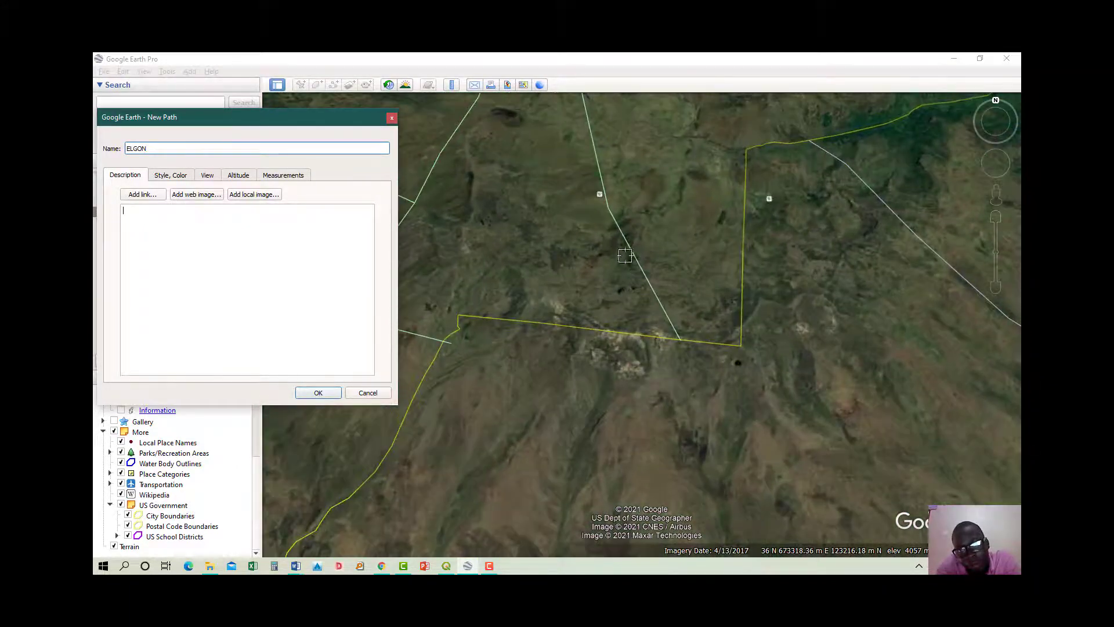
left_click(601, 199)
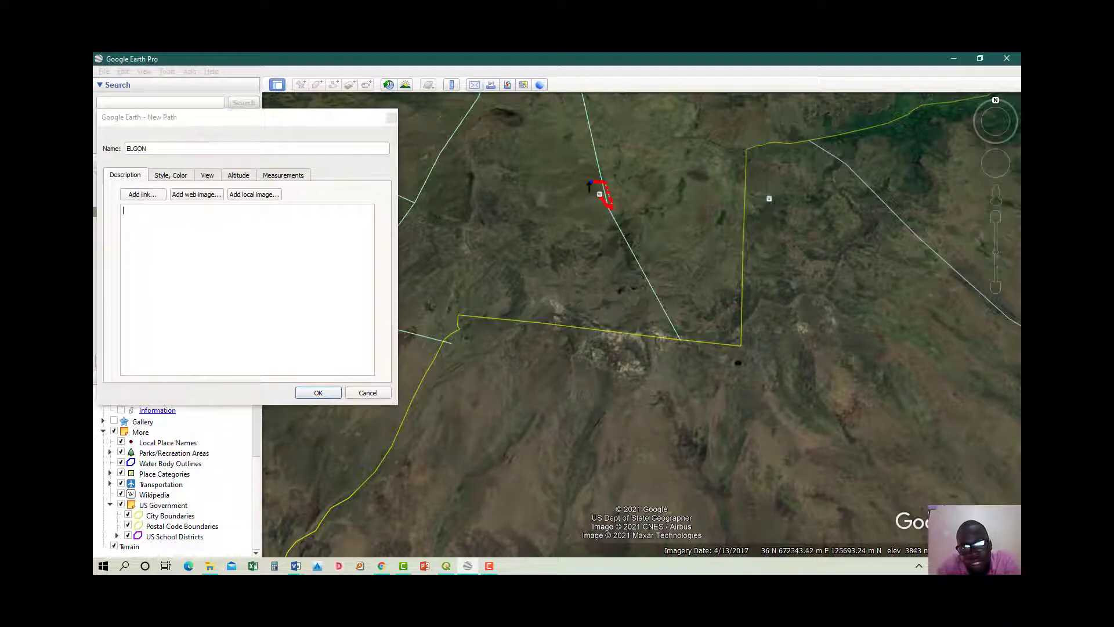
mouse_move(590, 183)
left_mouse_down()
mouse_move(602, 214)
mouse_move(628, 211)
mouse_move(636, 189)
mouse_move(582, 171)
left_mouse_up()
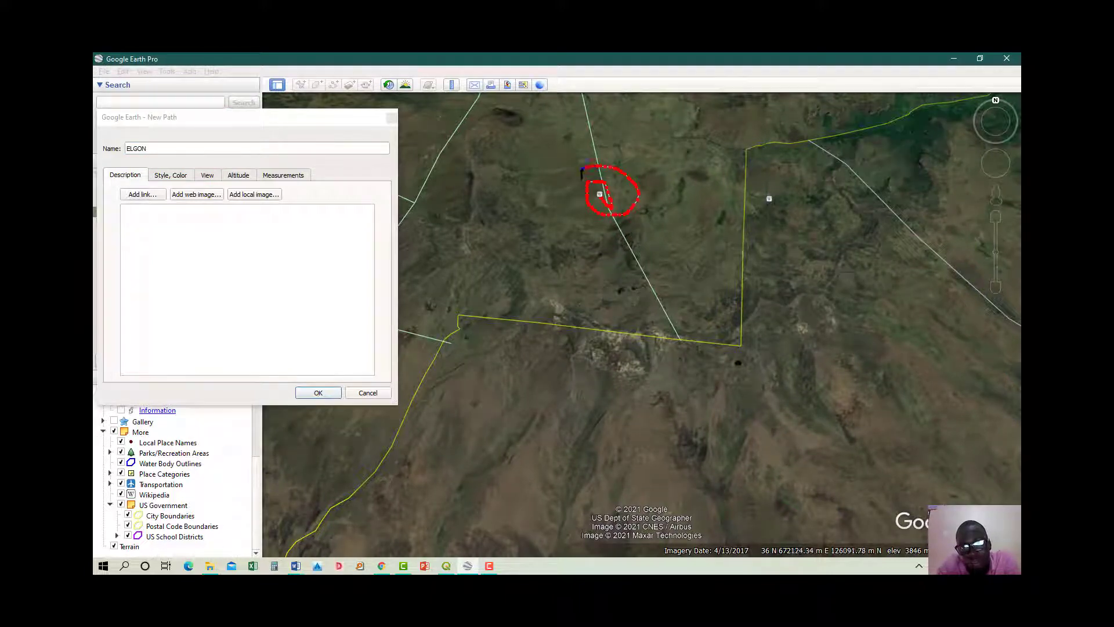
mouse_move(568, 219)
left_mouse_down()
mouse_move(636, 226)
mouse_move(643, 181)
mouse_move(618, 163)
mouse_move(566, 174)
mouse_move(556, 191)
mouse_move(572, 231)
mouse_move(637, 239)
mouse_move(660, 226)
left_mouse_up()
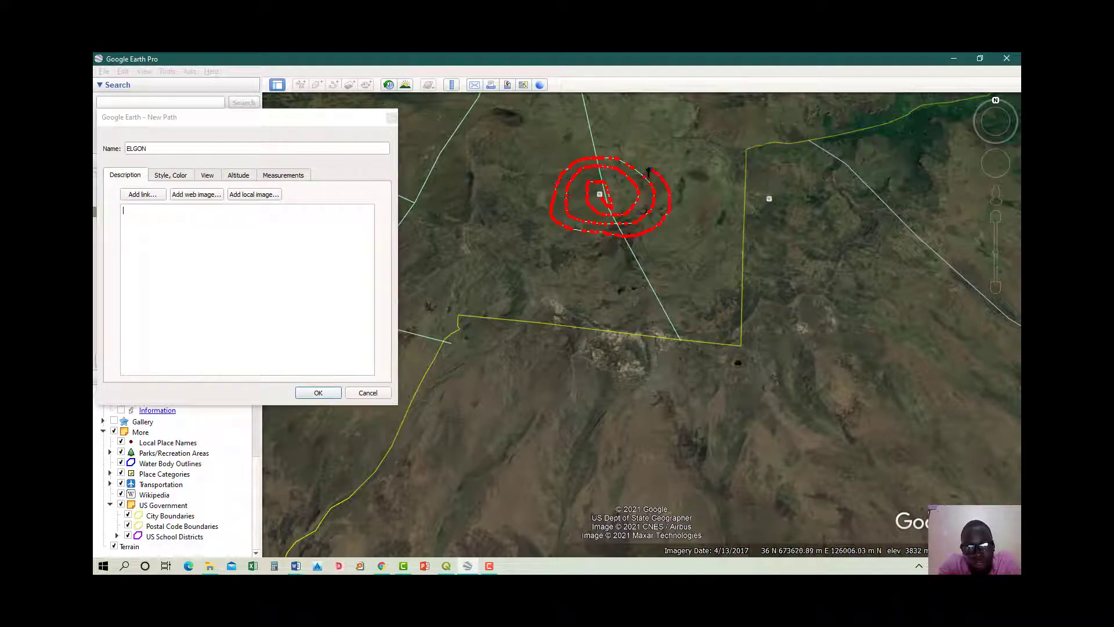
mouse_move(637, 163)
left_mouse_down()
mouse_move(587, 148)
mouse_move(561, 161)
mouse_move(538, 185)
mouse_move(538, 213)
mouse_move(568, 237)
mouse_move(667, 241)
left_mouse_up()
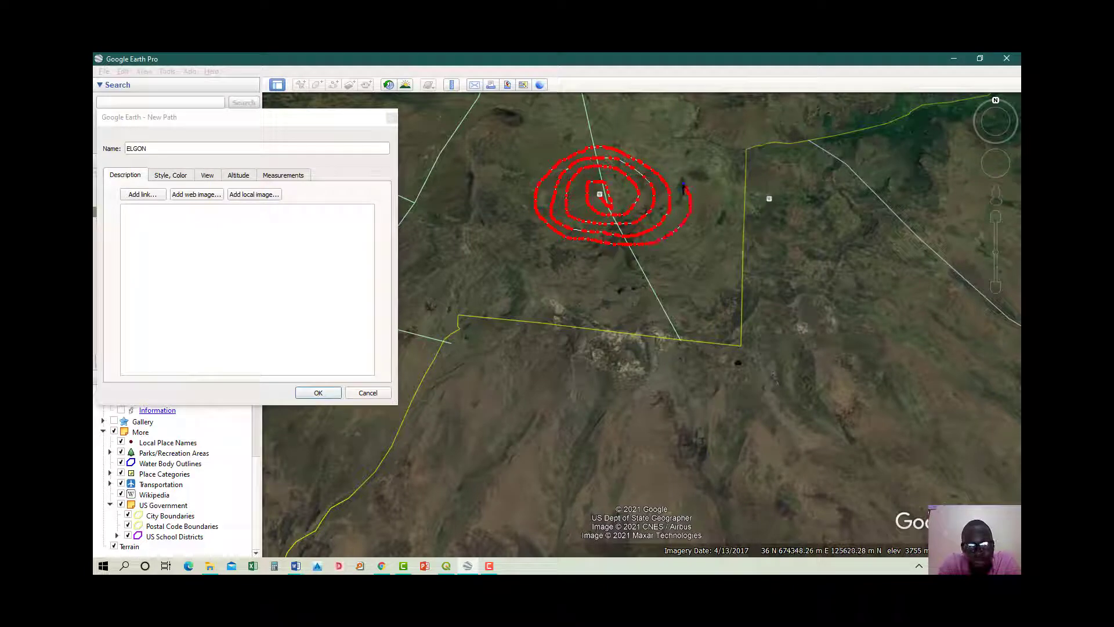
mouse_move(680, 183)
left_mouse_down()
mouse_move(638, 146)
mouse_move(562, 138)
mouse_move(522, 165)
mouse_move(522, 223)
mouse_move(537, 256)
mouse_move(771, 255)
left_mouse_up()
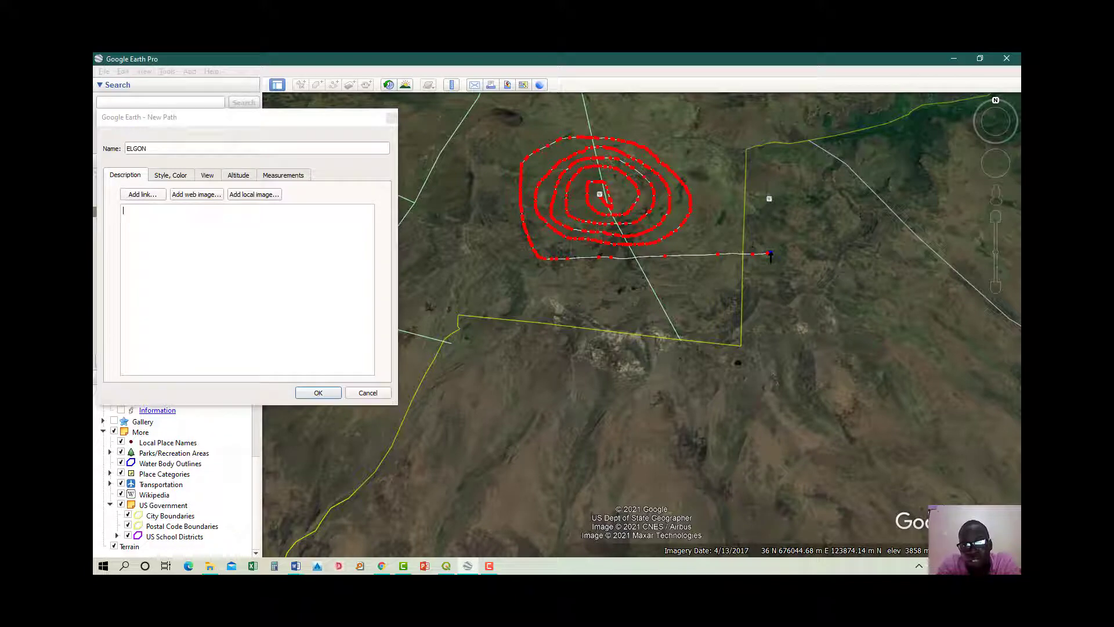
left_click_drag(770, 255, 747, 209)
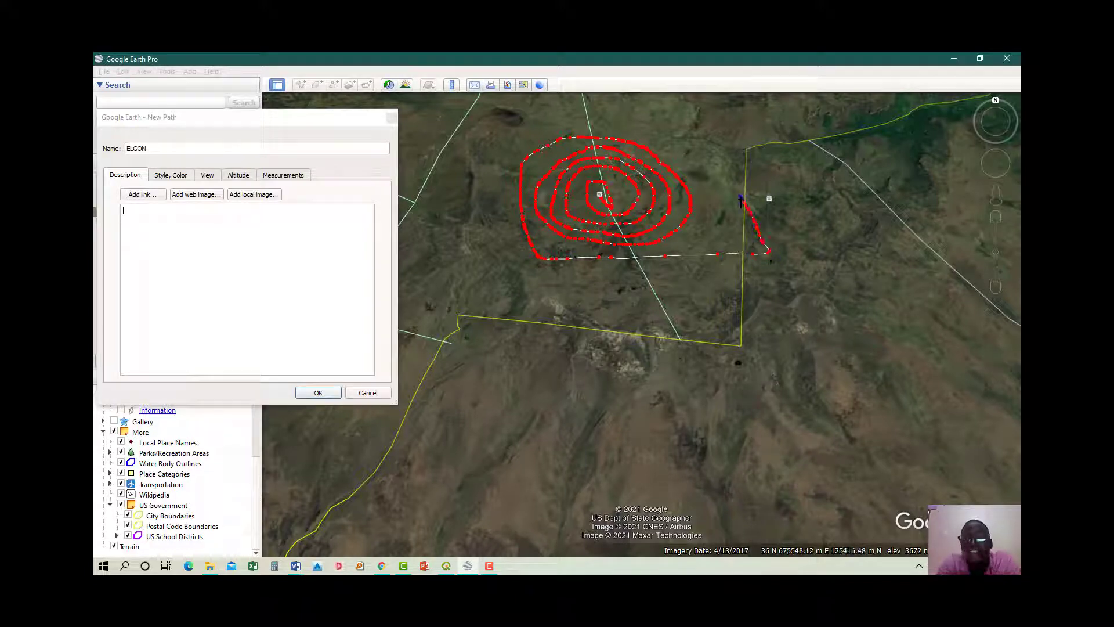
mouse_move(705, 167)
left_mouse_down()
mouse_move(627, 121)
mouse_move(537, 125)
mouse_move(512, 149)
mouse_move(506, 207)
mouse_move(512, 242)
mouse_move(537, 272)
mouse_move(631, 266)
mouse_move(747, 197)
mouse_move(673, 125)
mouse_move(539, 121)
mouse_move(504, 157)
mouse_move(505, 253)
mouse_move(563, 316)
mouse_move(625, 317)
mouse_move(729, 266)
mouse_move(712, 197)
mouse_move(674, 149)
mouse_move(587, 140)
mouse_move(524, 163)
mouse_move(509, 269)
mouse_move(569, 346)
mouse_move(666, 358)
mouse_move(727, 318)
mouse_move(736, 219)
mouse_move(694, 165)
mouse_move(640, 157)
mouse_move(584, 329)
mouse_move(629, 345)
mouse_move(706, 232)
left_mouse_up()
Extend the path with wider overlapping rings over the mountain's outer slopes and northwest flank toward Buhugu, and finish the path
scroll(661, 296, "down", 2)
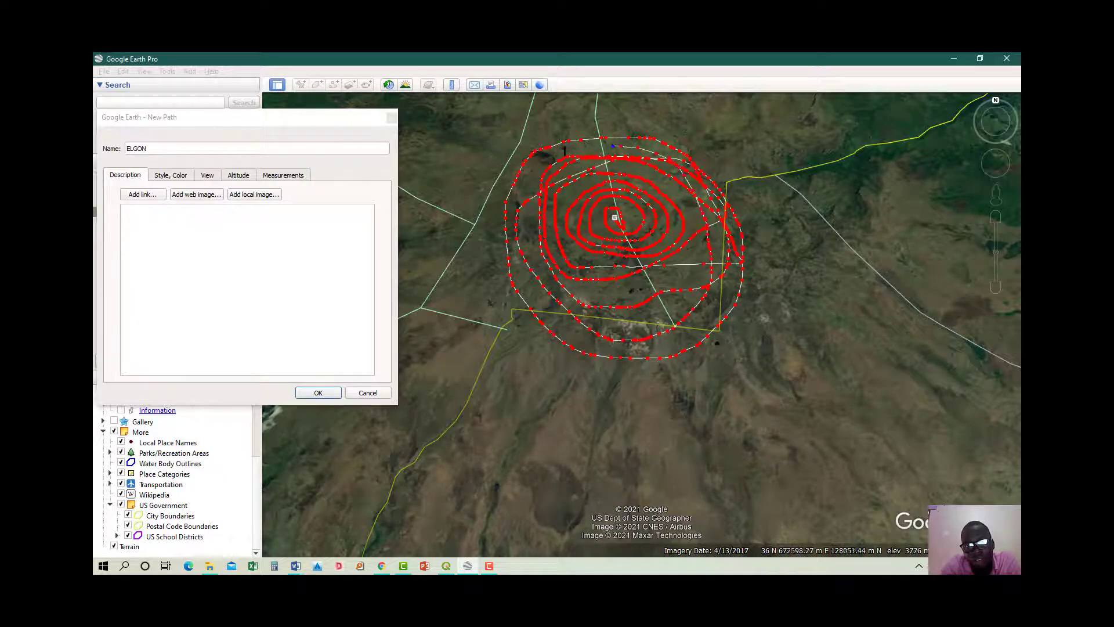
mouse_move(564, 150)
left_mouse_down()
mouse_move(493, 351)
mouse_move(649, 434)
mouse_move(748, 373)
mouse_move(755, 261)
mouse_move(684, 175)
mouse_move(560, 146)
mouse_move(474, 226)
mouse_move(502, 325)
mouse_move(633, 423)
mouse_move(714, 391)
left_mouse_up()
scroll(721, 376, "down", 5)
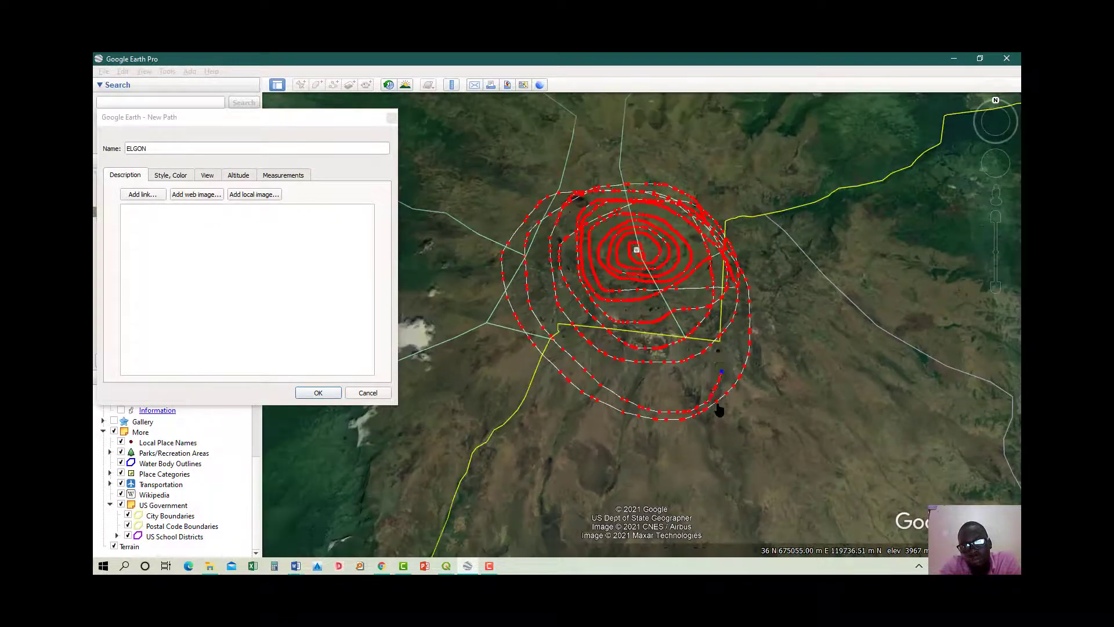
mouse_move(746, 372)
left_mouse_down()
mouse_move(758, 317)
mouse_move(749, 280)
mouse_move(679, 234)
mouse_move(598, 253)
mouse_move(548, 337)
mouse_move(645, 438)
mouse_move(749, 438)
mouse_move(794, 313)
mouse_move(735, 232)
mouse_move(625, 219)
mouse_move(546, 264)
mouse_move(576, 346)
mouse_move(621, 401)
left_mouse_up()
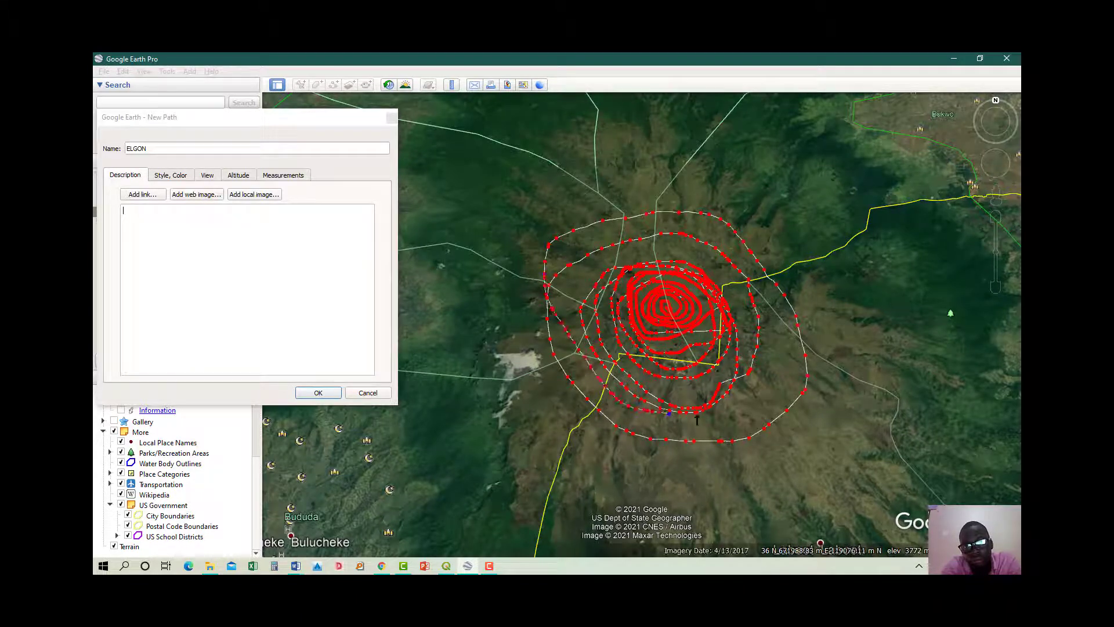
mouse_move(697, 417)
left_mouse_down()
mouse_move(761, 364)
mouse_move(760, 318)
mouse_move(715, 255)
mouse_move(572, 239)
mouse_move(519, 361)
mouse_move(655, 470)
mouse_move(750, 464)
mouse_move(800, 390)
mouse_move(790, 319)
mouse_move(720, 267)
mouse_move(656, 260)
mouse_move(572, 281)
mouse_move(530, 394)
mouse_move(630, 489)
mouse_move(672, 493)
mouse_move(827, 434)
mouse_move(786, 347)
mouse_move(689, 270)
mouse_move(532, 274)
mouse_move(556, 410)
mouse_move(584, 439)
mouse_move(768, 480)
mouse_move(797, 429)
mouse_move(737, 344)
mouse_move(736, 317)
mouse_move(703, 265)
mouse_move(579, 235)
mouse_move(515, 349)
left_mouse_up()
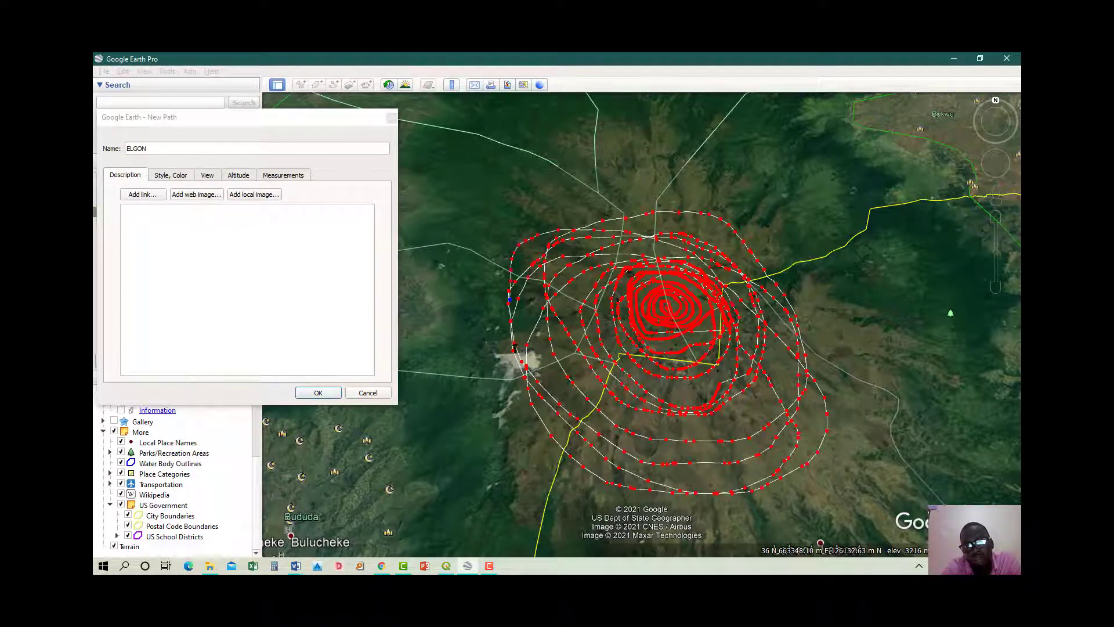
mouse_move(511, 300)
left_mouse_down()
mouse_move(551, 427)
mouse_move(662, 487)
mouse_move(677, 474)
mouse_move(720, 500)
mouse_move(800, 502)
mouse_move(844, 447)
mouse_move(654, 272)
mouse_move(580, 279)
mouse_move(720, 496)
mouse_move(795, 302)
mouse_move(597, 258)
mouse_move(526, 423)
mouse_move(705, 522)
mouse_move(786, 487)
mouse_move(625, 239)
mouse_move(549, 406)
mouse_move(824, 417)
mouse_move(569, 255)
mouse_move(837, 426)
mouse_move(827, 493)
mouse_move(728, 409)
mouse_move(615, 365)
mouse_move(714, 462)
mouse_move(830, 372)
mouse_move(534, 325)
mouse_move(731, 244)
mouse_move(604, 282)
mouse_move(673, 240)
mouse_move(754, 313)
mouse_move(687, 493)
mouse_move(667, 407)
left_mouse_up()
scroll(679, 475, "down", 2)
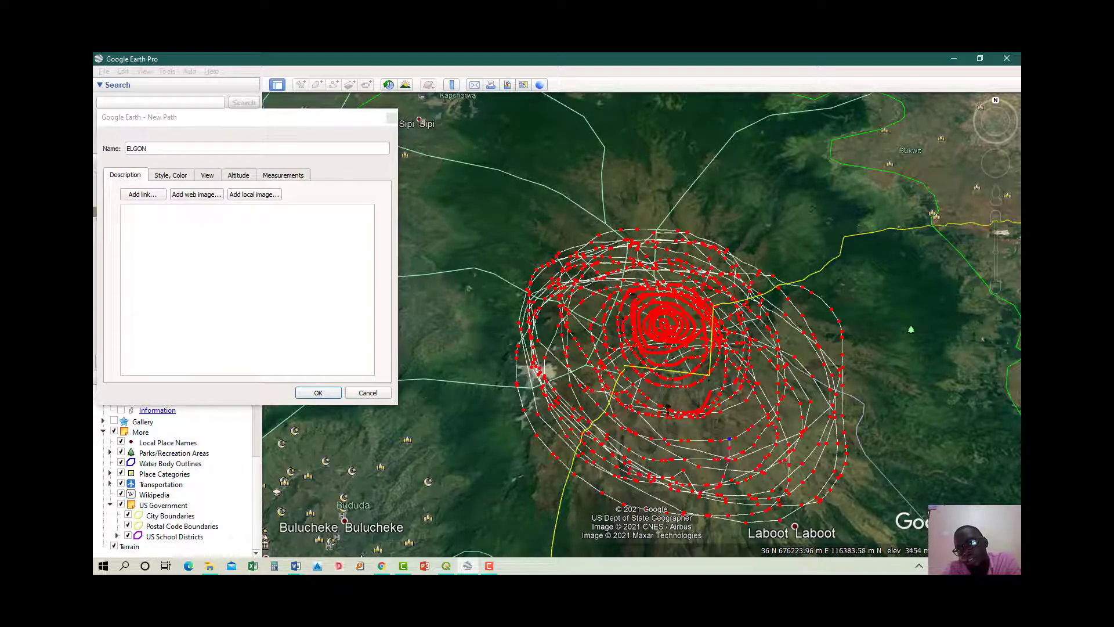
scroll(668, 408, "down", 3)
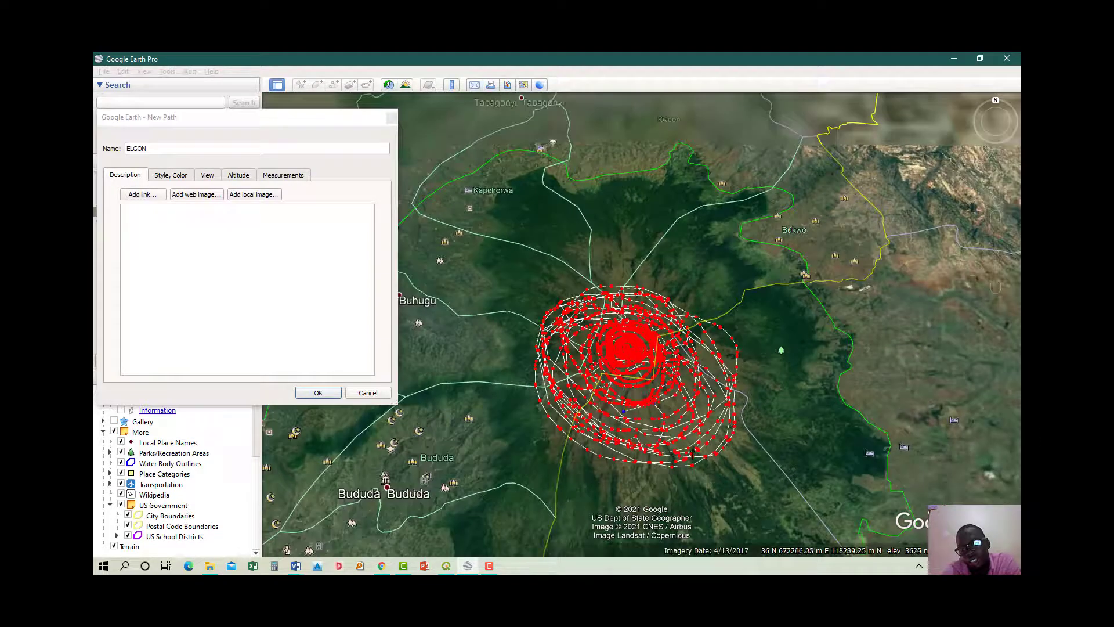
mouse_move(693, 451)
left_mouse_down()
mouse_move(735, 409)
mouse_move(721, 347)
mouse_move(600, 268)
mouse_move(550, 289)
left_mouse_up()
mouse_move(559, 392)
left_mouse_down()
mouse_move(637, 443)
mouse_move(713, 441)
mouse_move(733, 387)
mouse_move(503, 280)
mouse_move(500, 348)
mouse_move(548, 426)
mouse_move(641, 482)
mouse_move(688, 463)
mouse_move(698, 401)
mouse_move(690, 344)
mouse_move(625, 313)
mouse_move(537, 299)
mouse_move(510, 314)
mouse_move(554, 371)
mouse_move(575, 361)
mouse_move(559, 287)
mouse_move(511, 299)
mouse_move(552, 279)
mouse_move(507, 299)
mouse_move(540, 315)
mouse_move(585, 270)
mouse_move(555, 256)
mouse_move(561, 281)
mouse_move(606, 272)
mouse_move(597, 254)
mouse_move(500, 257)
mouse_move(466, 271)
mouse_move(549, 267)
mouse_move(511, 267)
mouse_move(546, 328)
mouse_move(505, 290)
mouse_move(539, 353)
mouse_move(546, 346)
mouse_move(518, 339)
mouse_move(543, 336)
mouse_move(529, 361)
mouse_move(572, 361)
mouse_move(523, 303)
mouse_move(456, 338)
mouse_move(462, 298)
mouse_move(444, 298)
mouse_move(473, 329)
mouse_move(495, 299)
mouse_move(510, 316)
mouse_move(469, 295)
mouse_move(521, 383)
mouse_move(475, 368)
mouse_move(514, 398)
left_mouse_up()
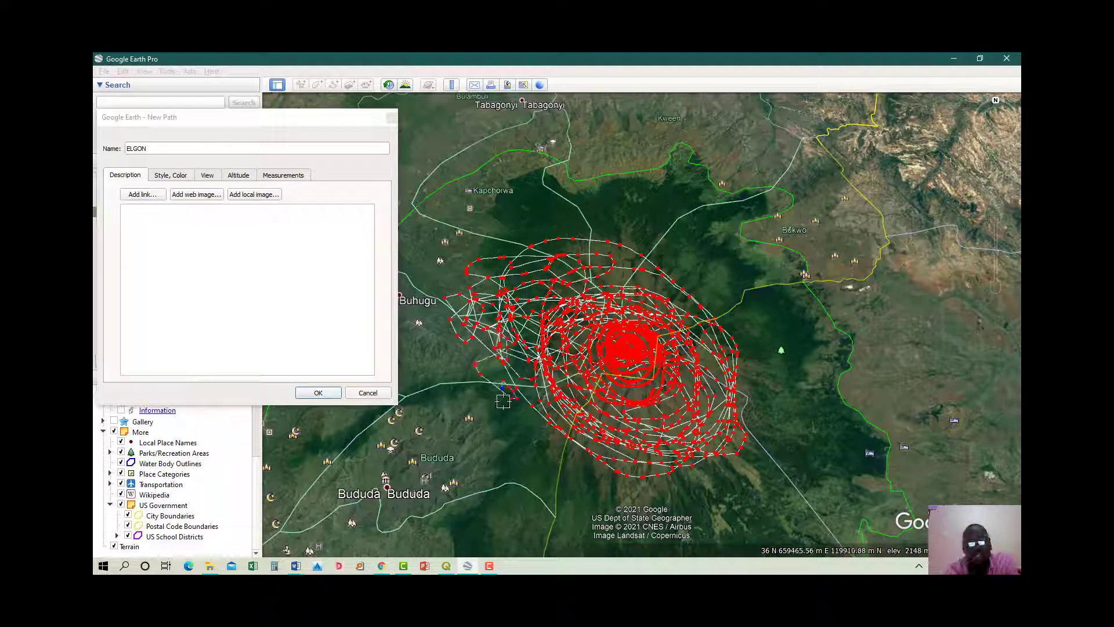
left_click(334, 395)
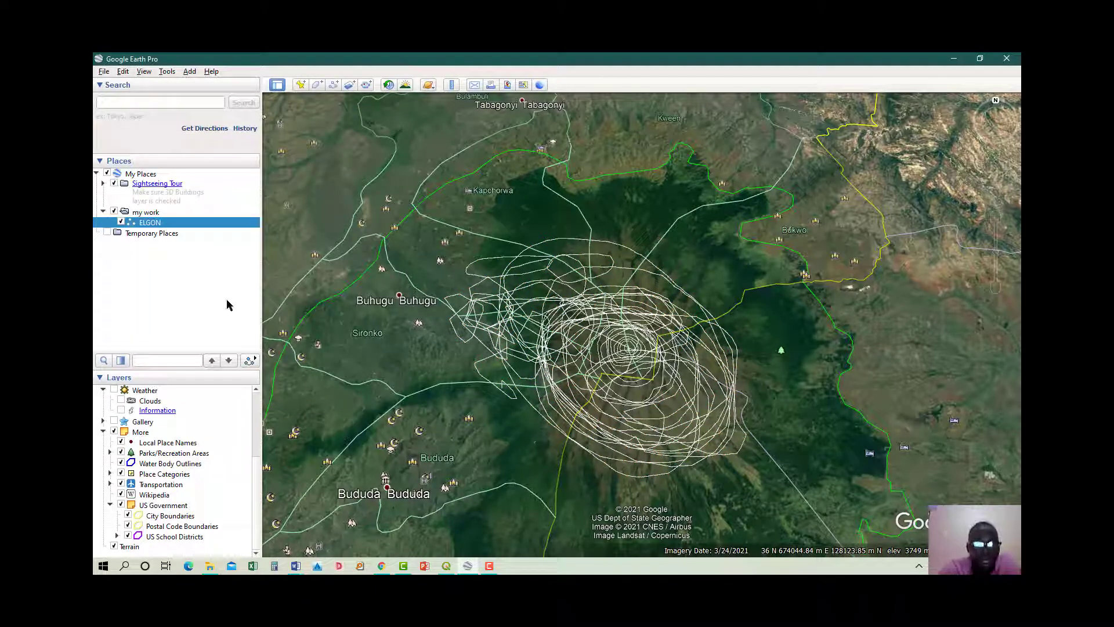
Save the ELGON path as a Kml file named ELGON in the MT ELGON folder on the Desktop
scroll(565, 366, "up", 3)
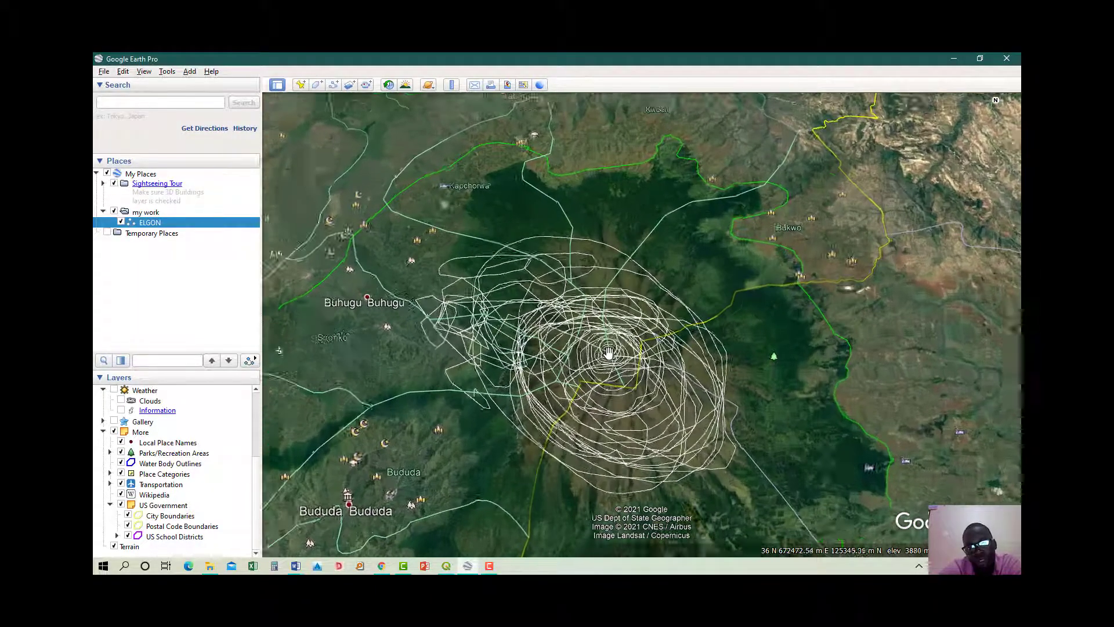
scroll(577, 332, "down", 5)
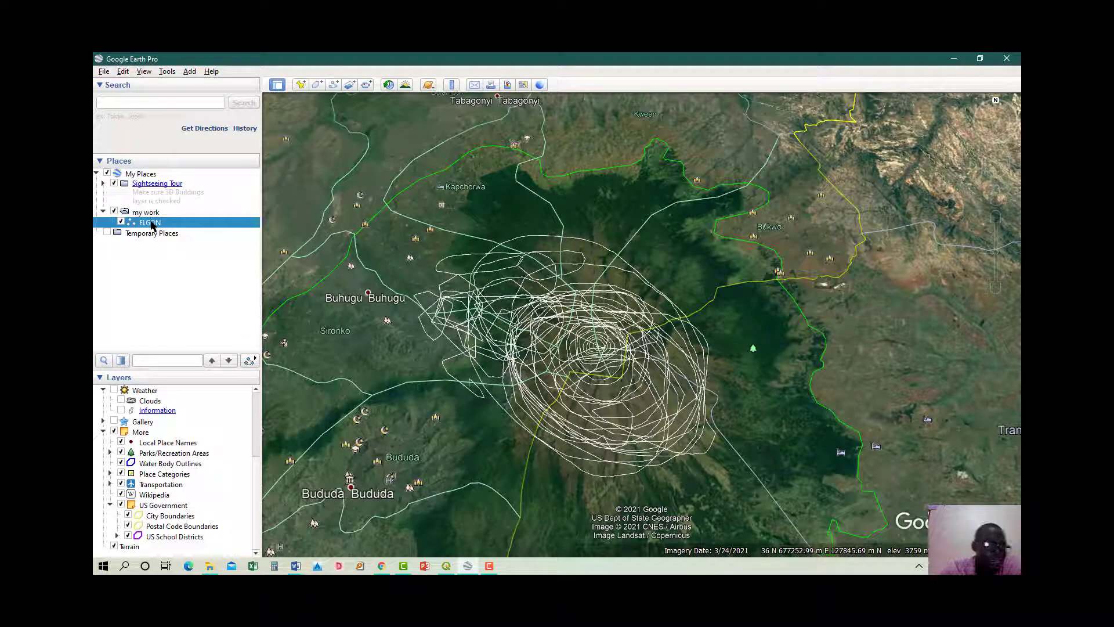
right_click(152, 226)
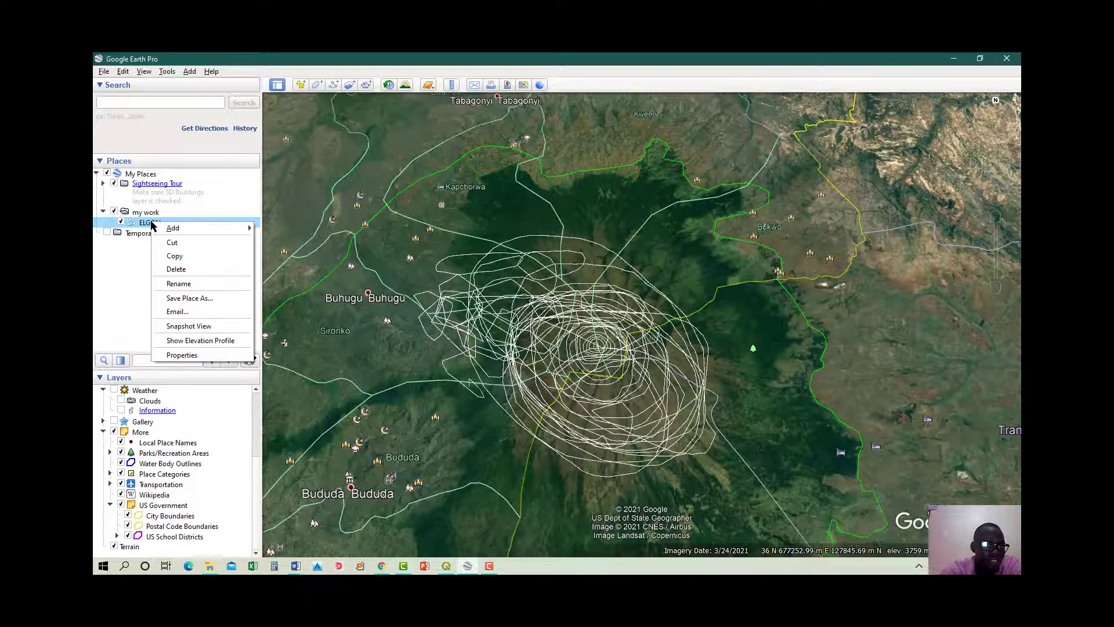
left_click(204, 300)
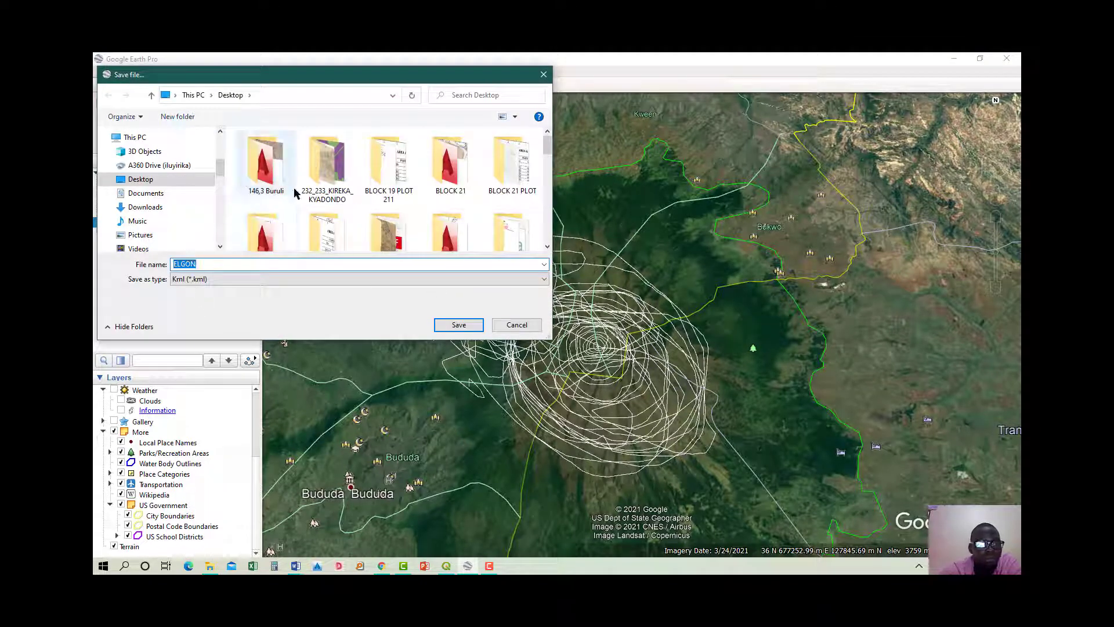
scroll(325, 197, "down", 6)
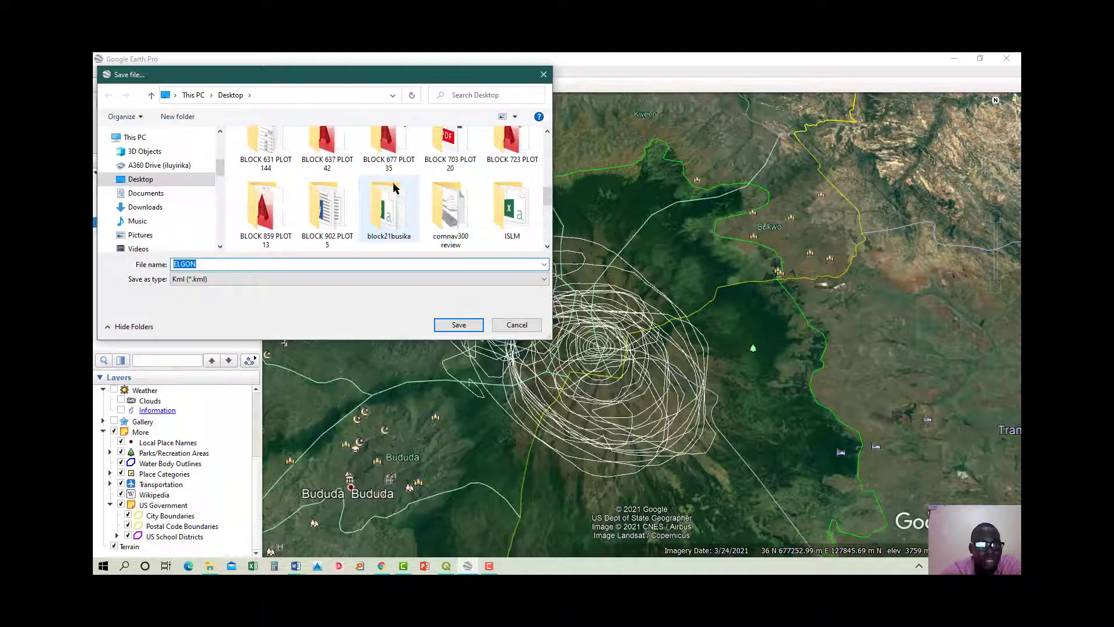
scroll(409, 193, "down", 3)
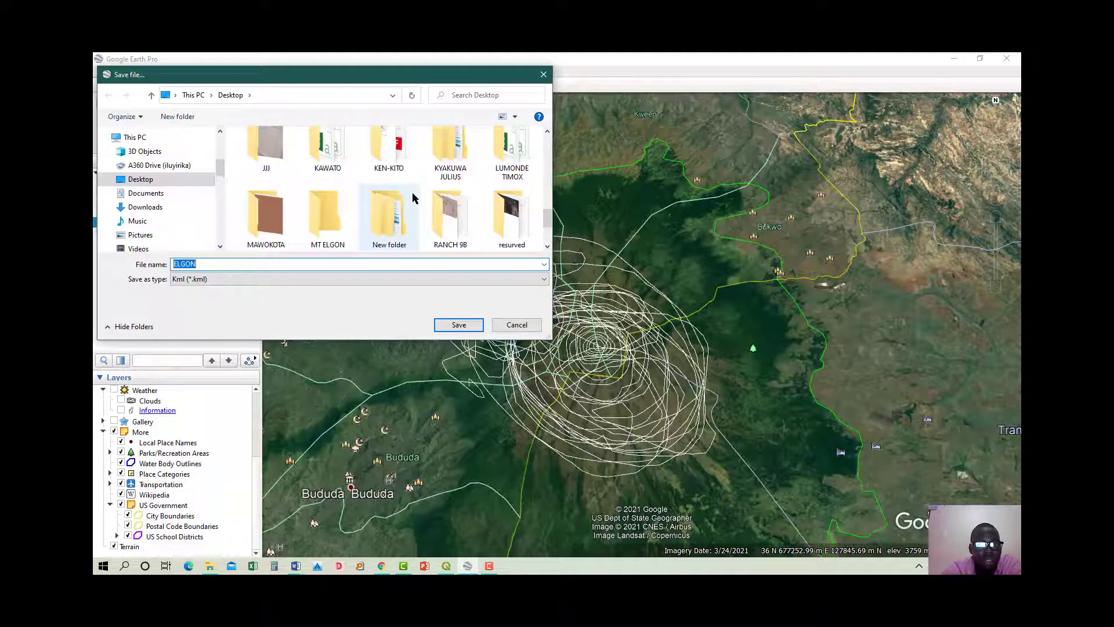
scroll(409, 194, "down", 1)
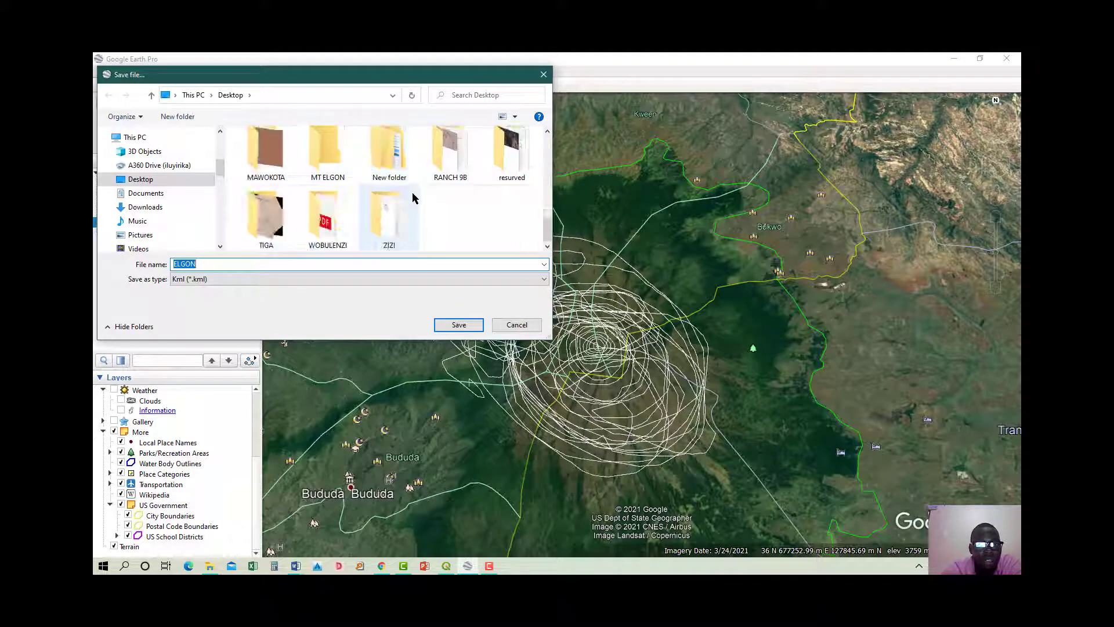
left_click(327, 164)
double_click(327, 163)
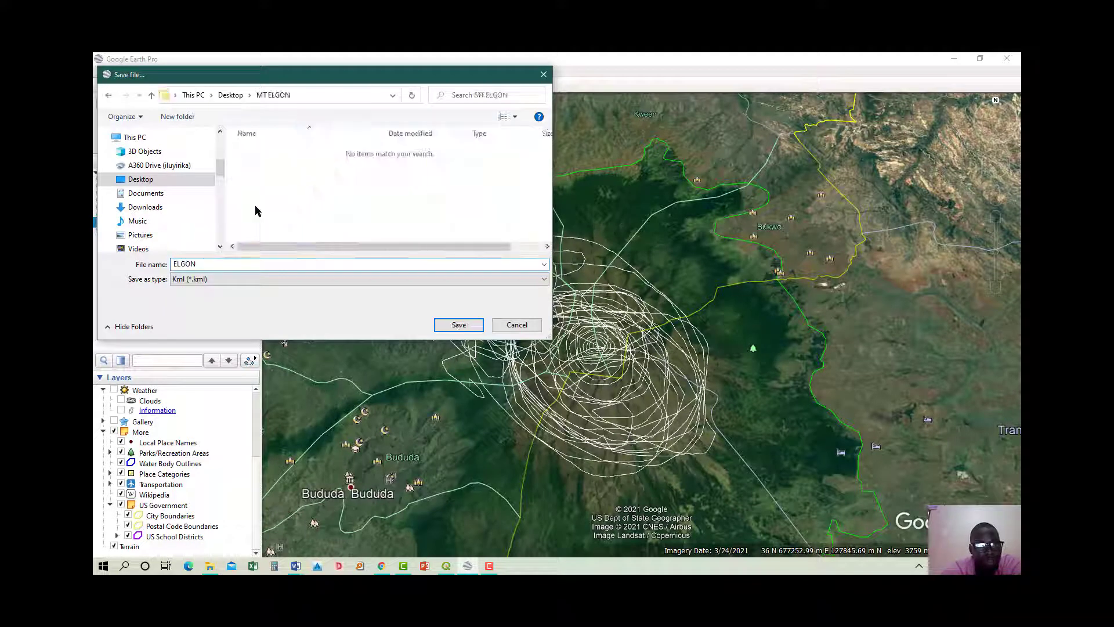
left_click(231, 280)
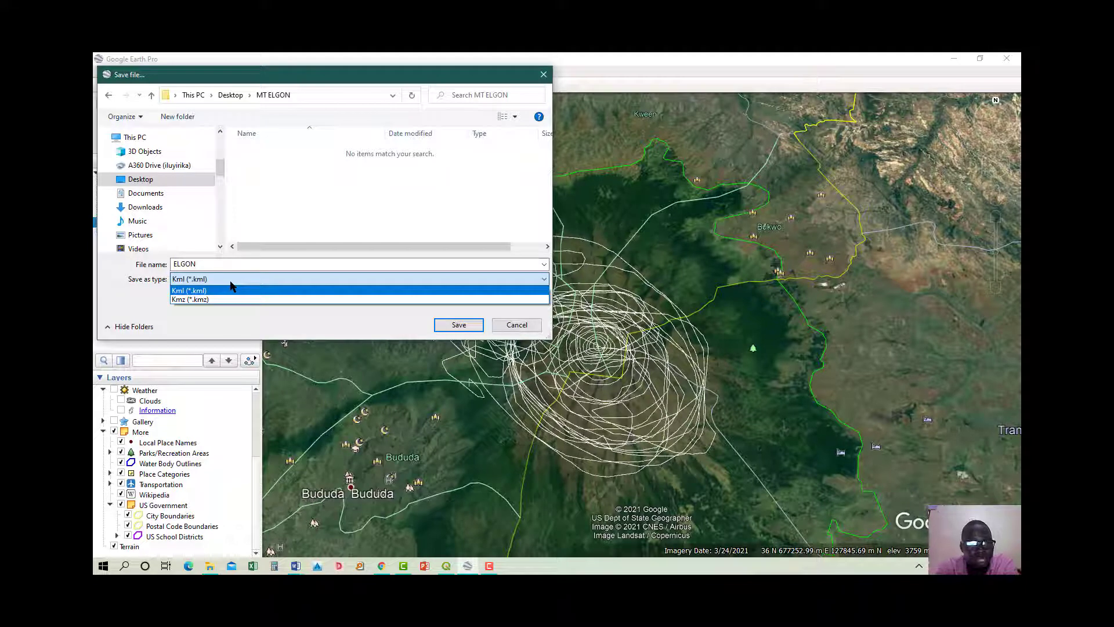
left_click(234, 289)
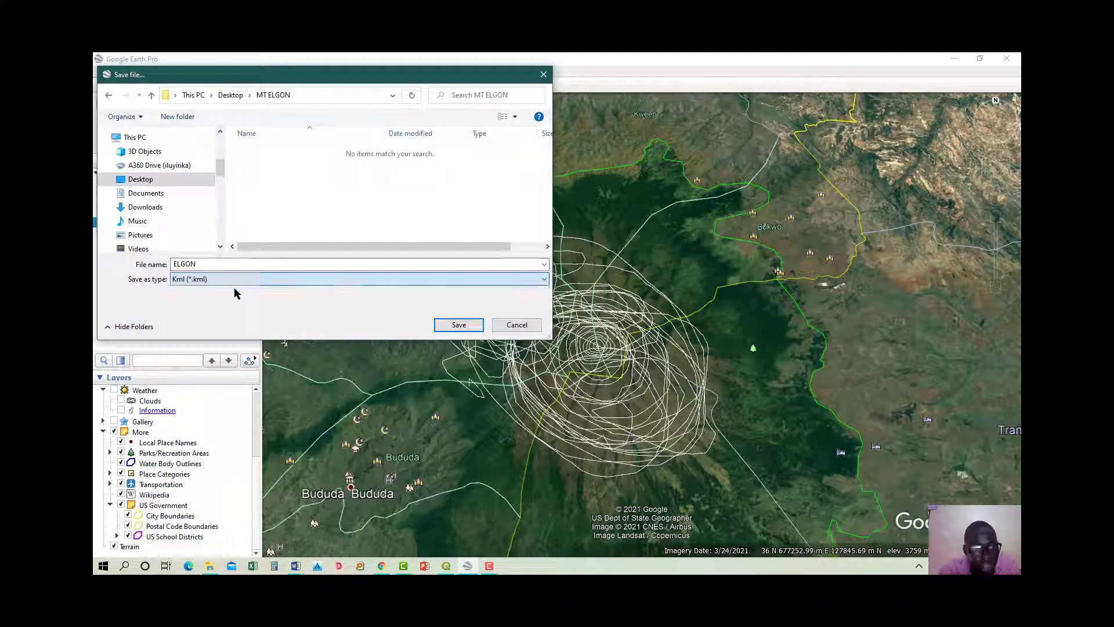
left_click(463, 326)
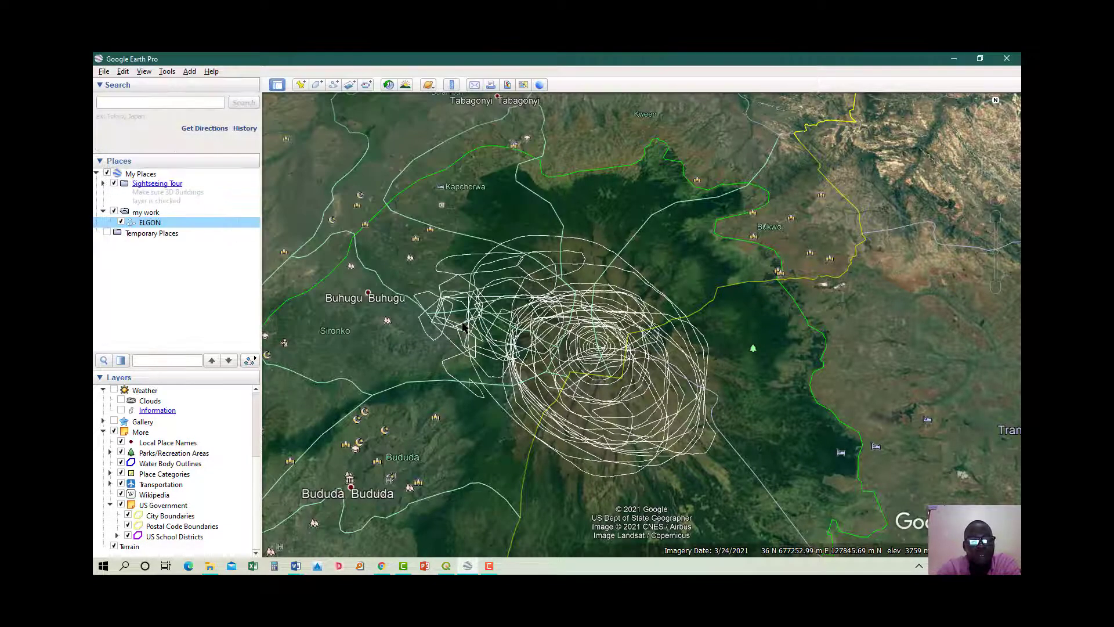
scroll(480, 313, "down", 3)
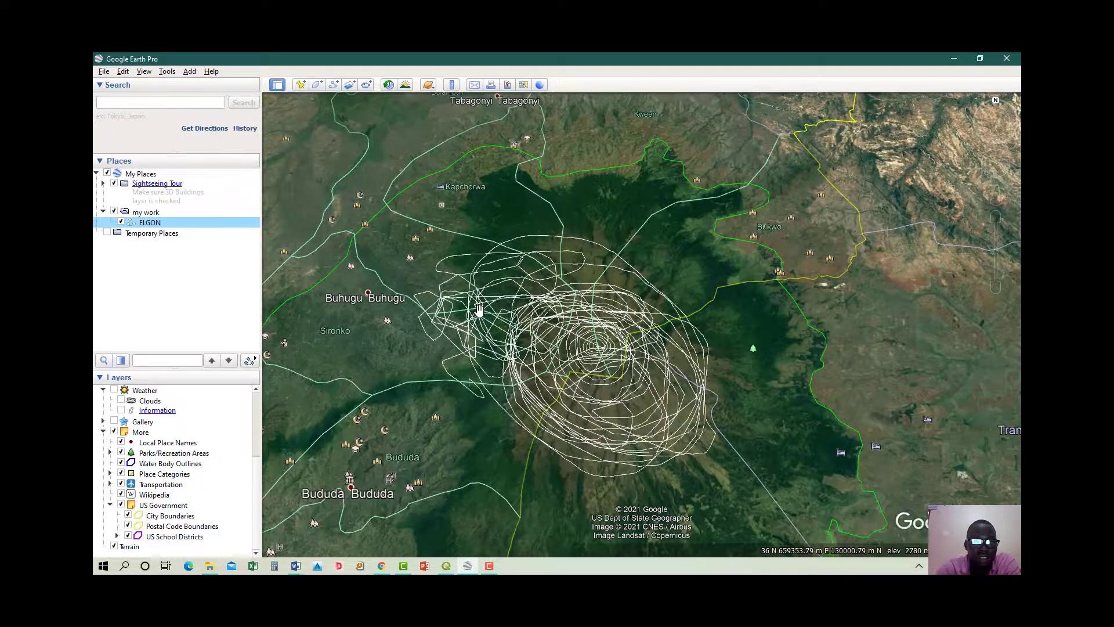
scroll(549, 324, "up", 2)
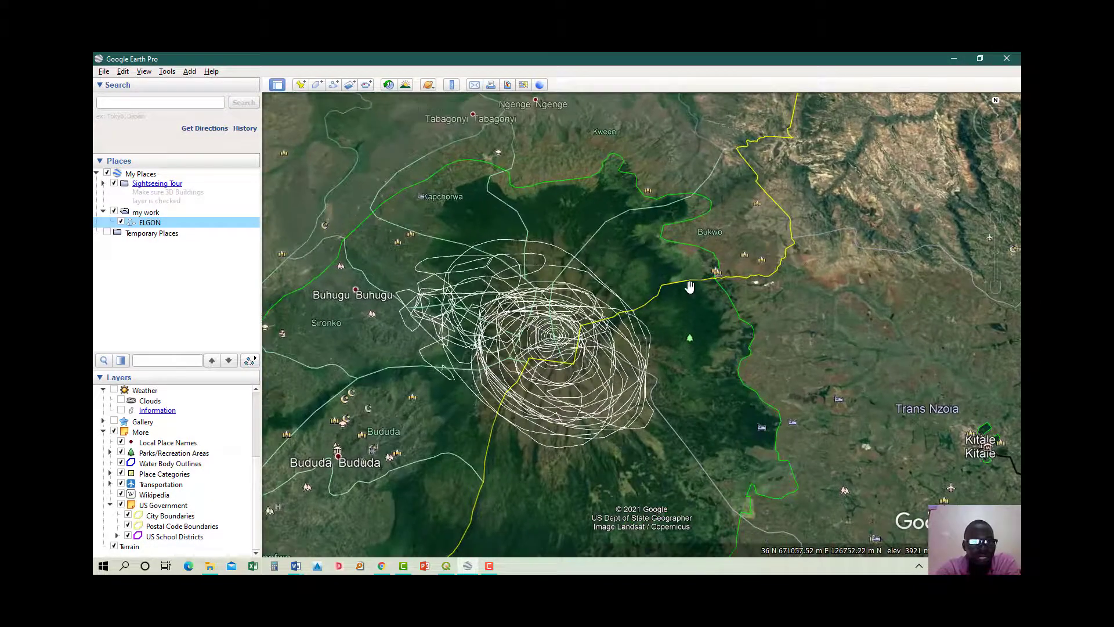
Switch from Google Earth Pro to Chrome and show the GPS Visualizer page for finding missing elevations
left_click(955, 58)
left_click(955, 58)
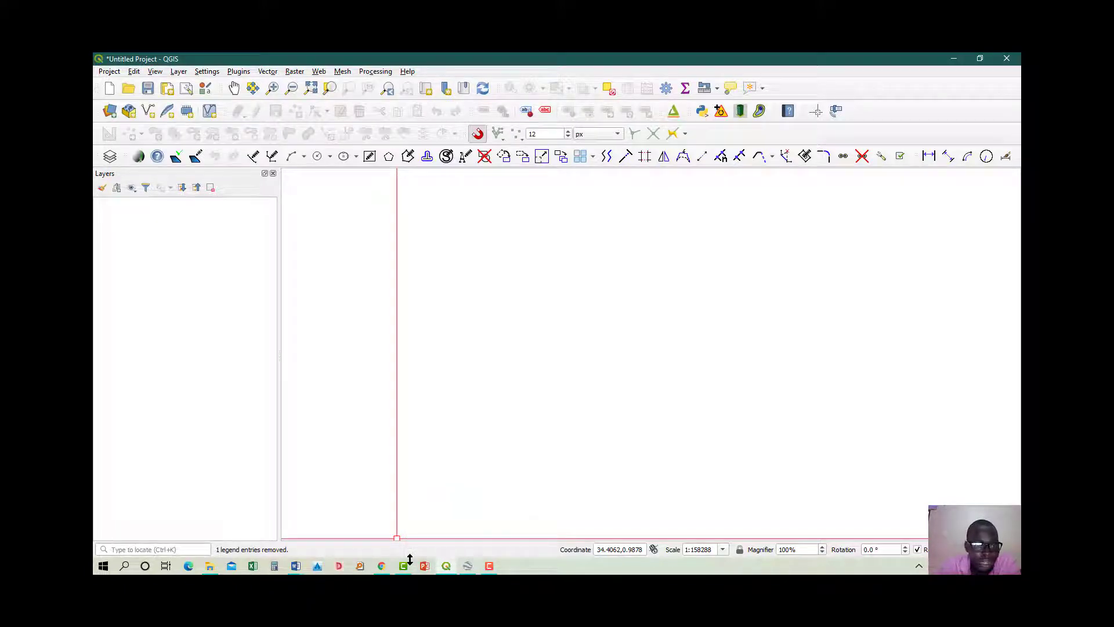
left_click(381, 566)
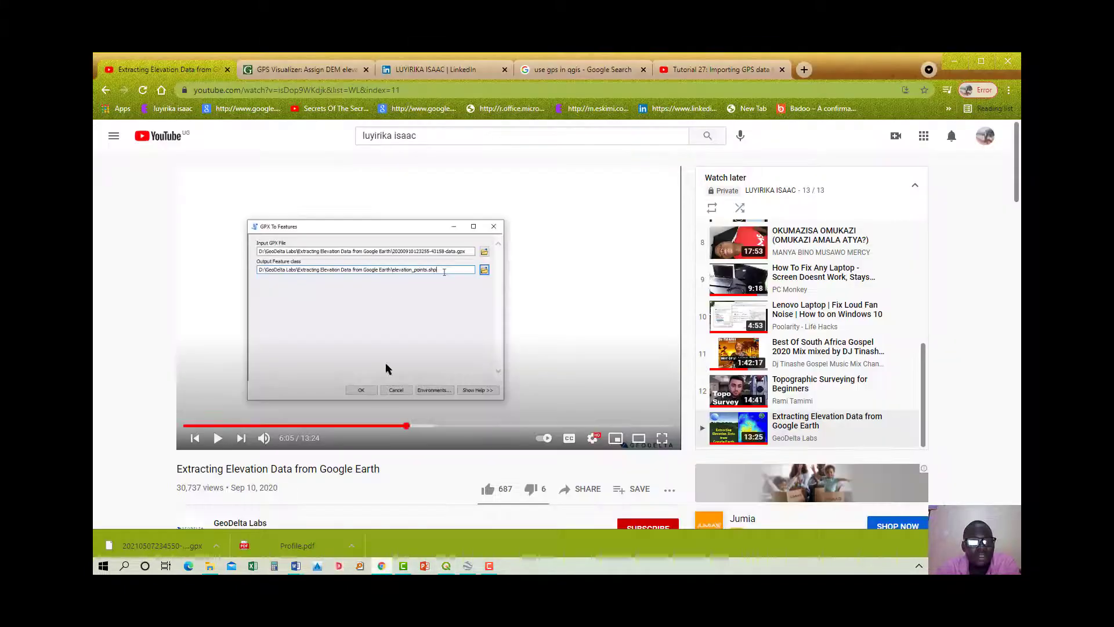
left_click(442, 69)
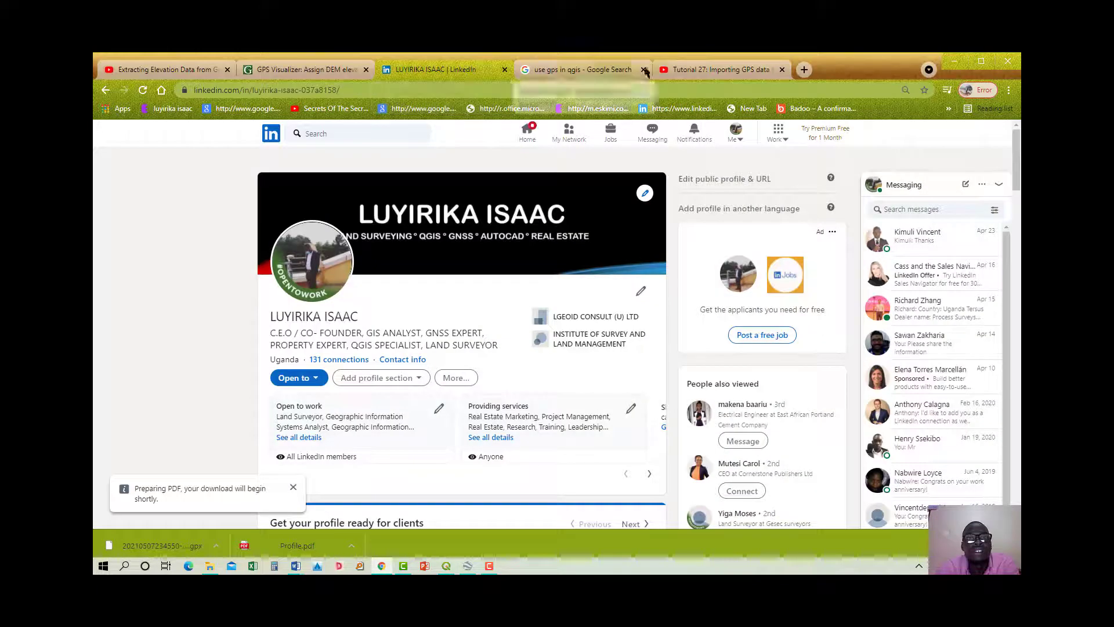
left_click(302, 69)
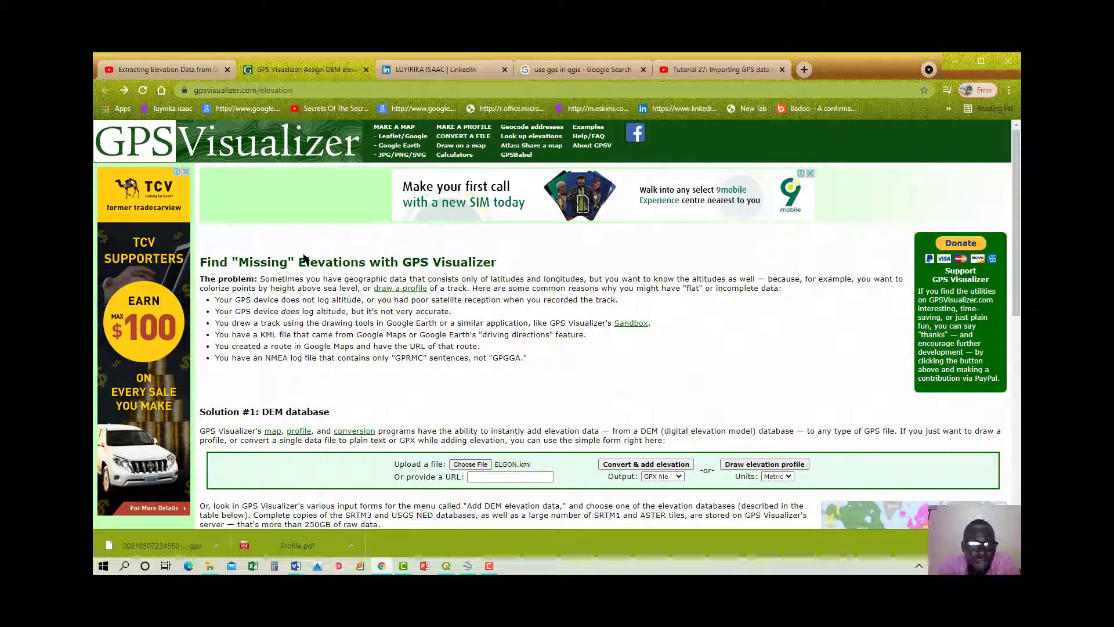
Choose ELGON.kml from the MT ELGON folder on the Desktop as the upload file for the DEM database conversion
scroll(407, 272, "down", 1)
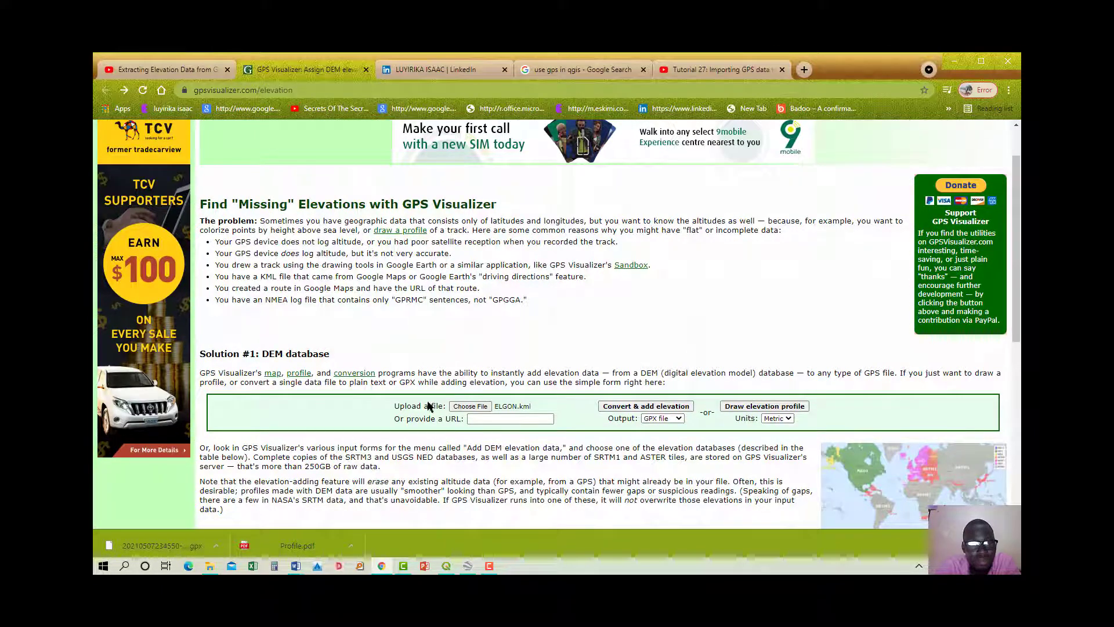
scroll(369, 367, "down", 1)
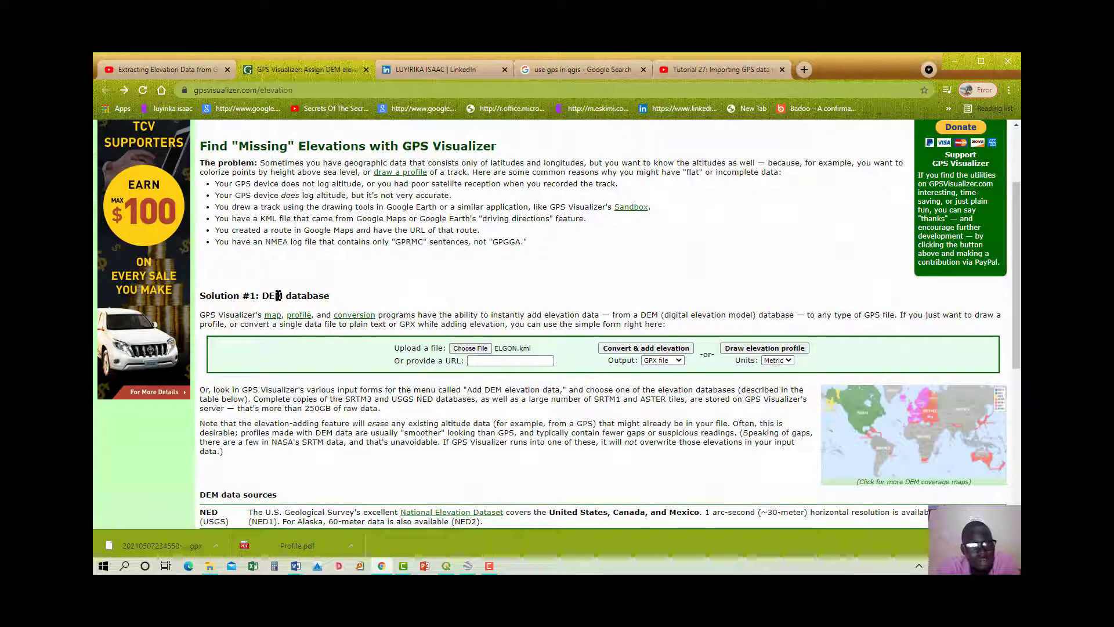
left_click(471, 349)
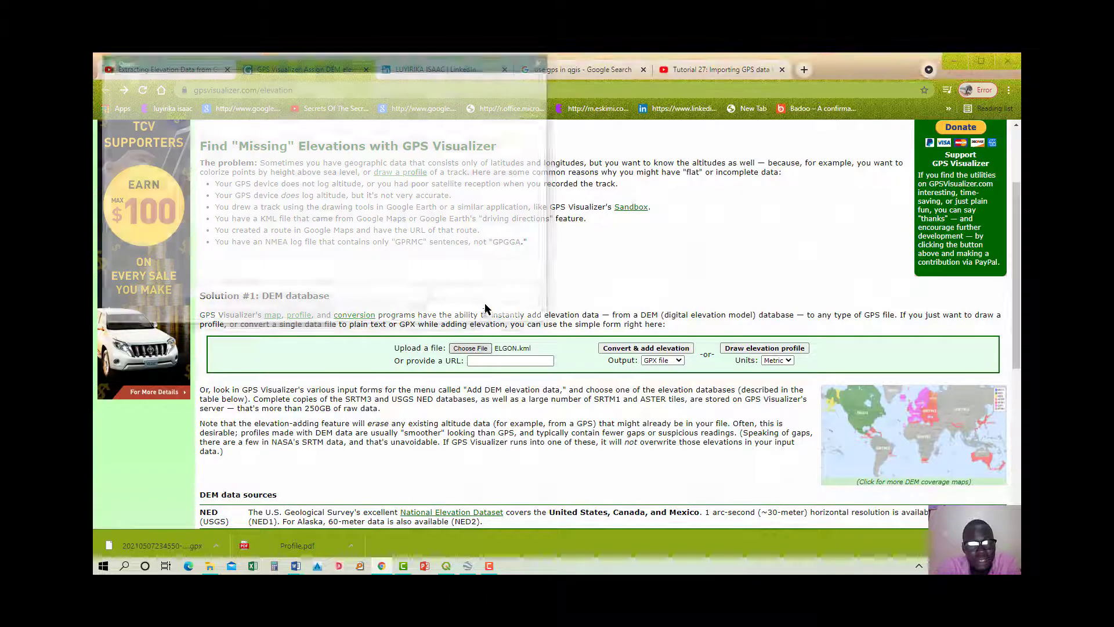
scroll(398, 223, "down", 3)
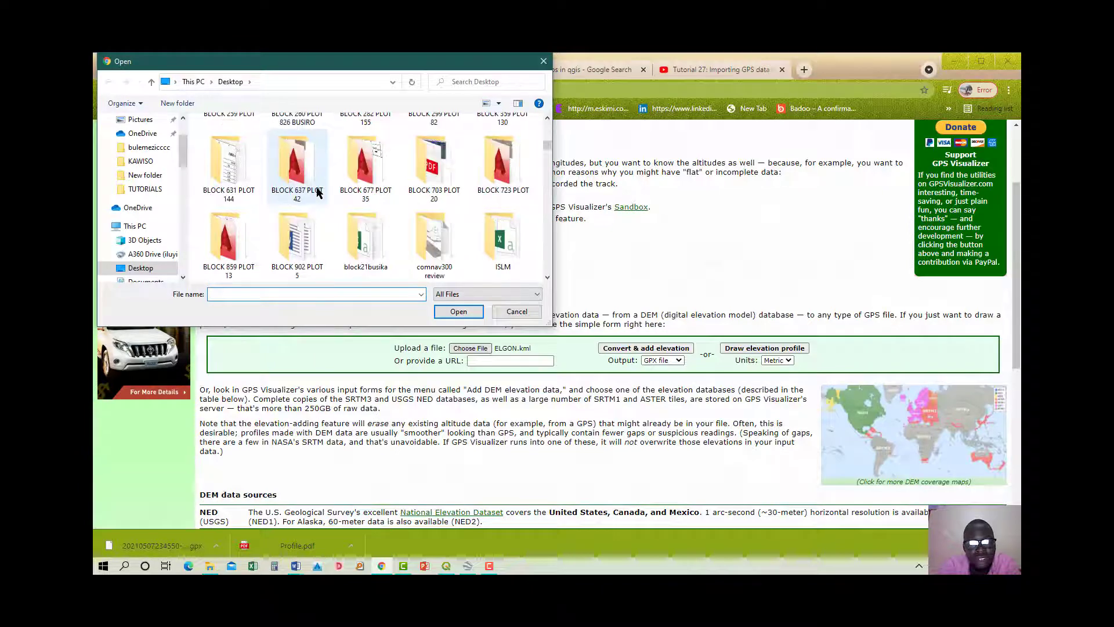
scroll(386, 227, "down", 2)
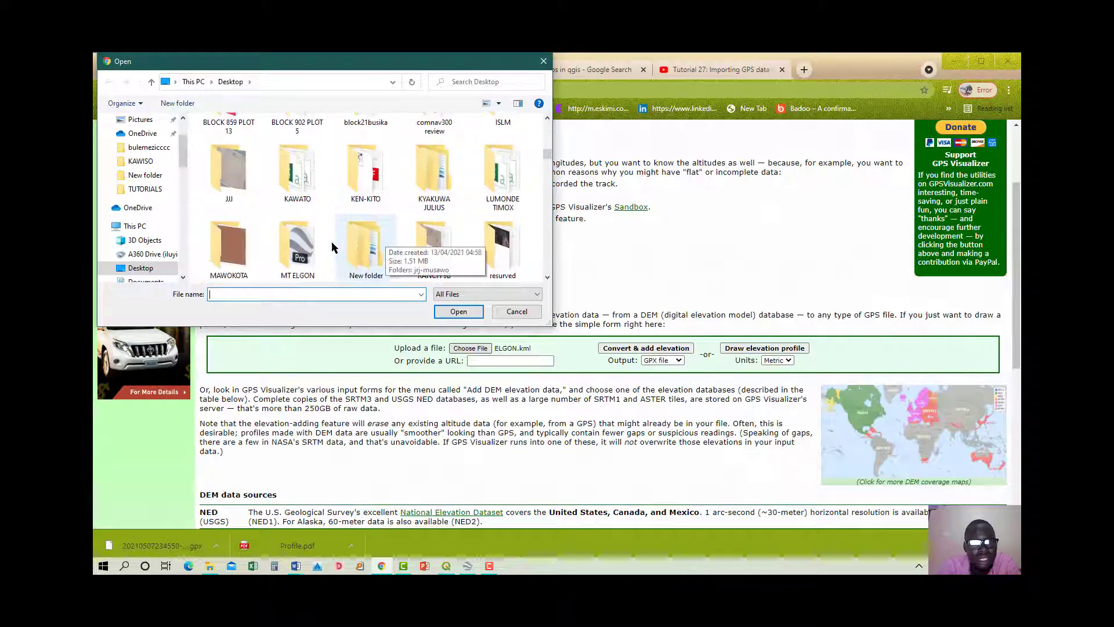
double_click(305, 245)
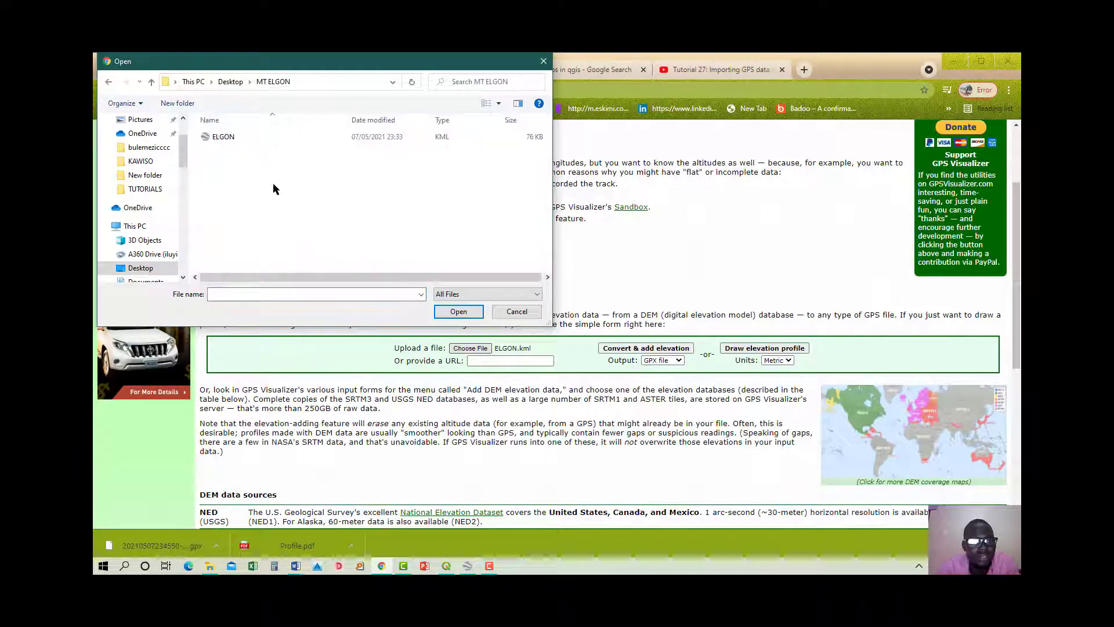
double_click(248, 135)
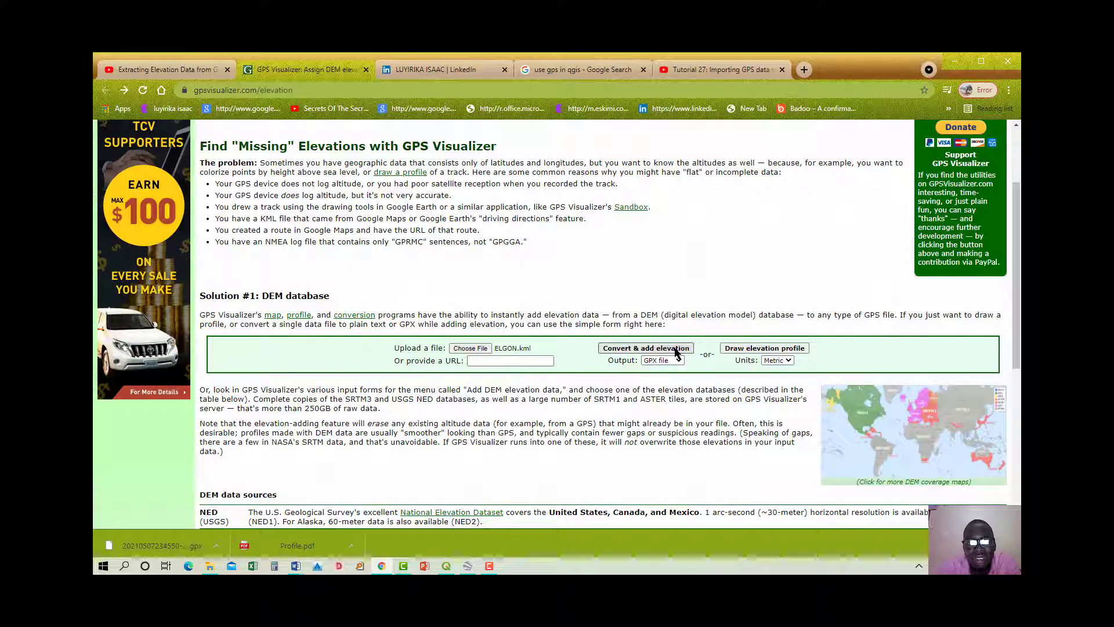
Convert the uploaded ELGON.kml with added elevation, using GPX file as the output format
left_click(662, 362)
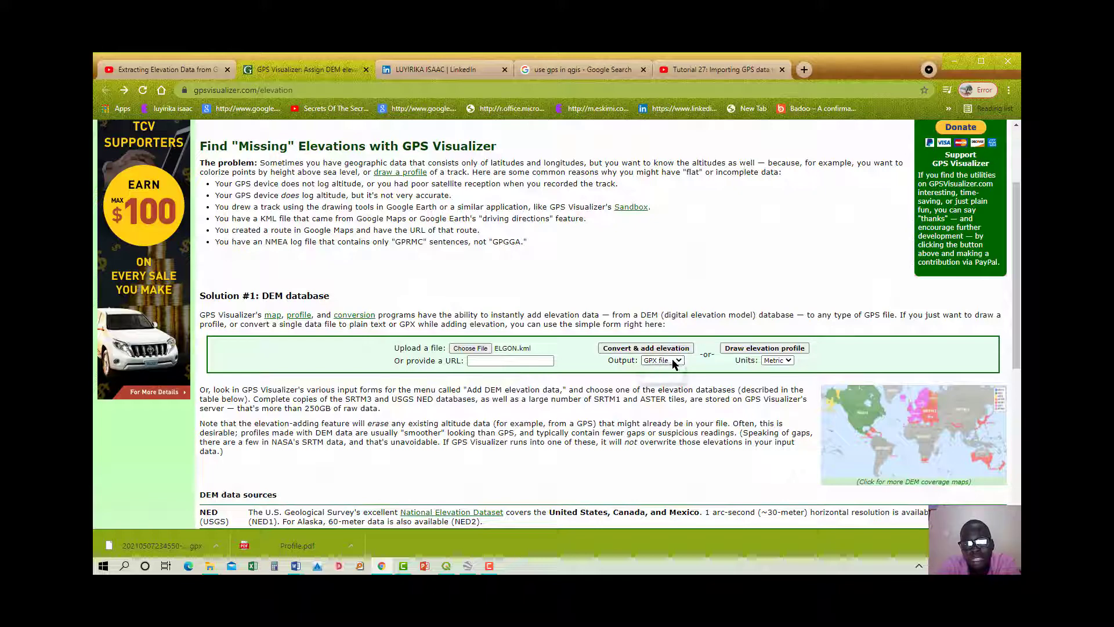
left_click(673, 364)
left_click(674, 350)
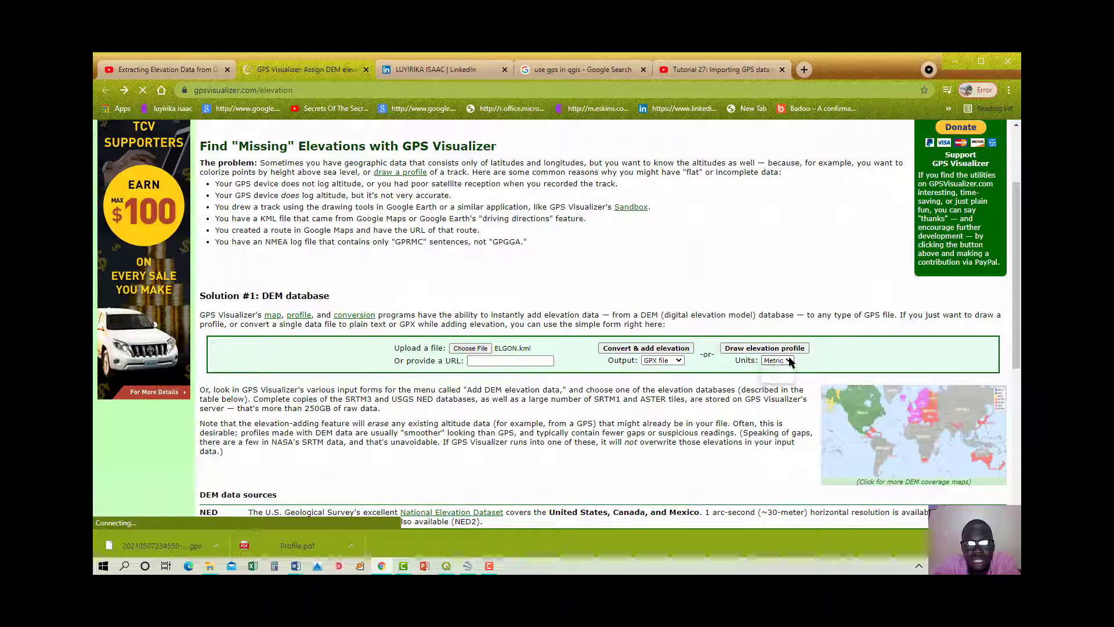
Look through the converted track point data and download the resulting GPX file
scroll(503, 381, "up", 2)
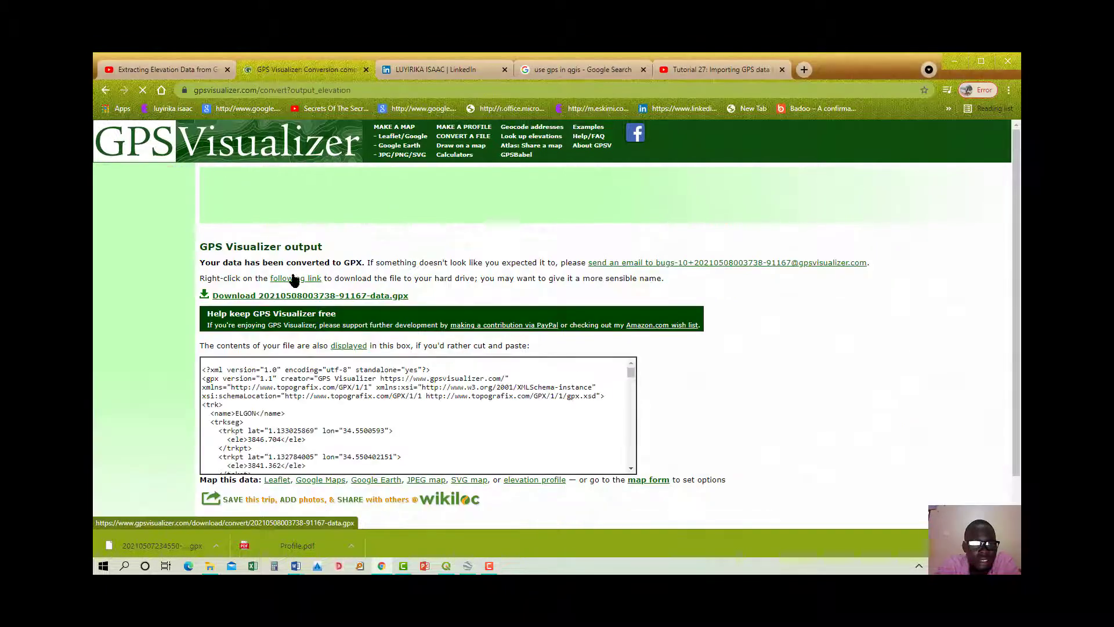
scroll(366, 369, "down", 10)
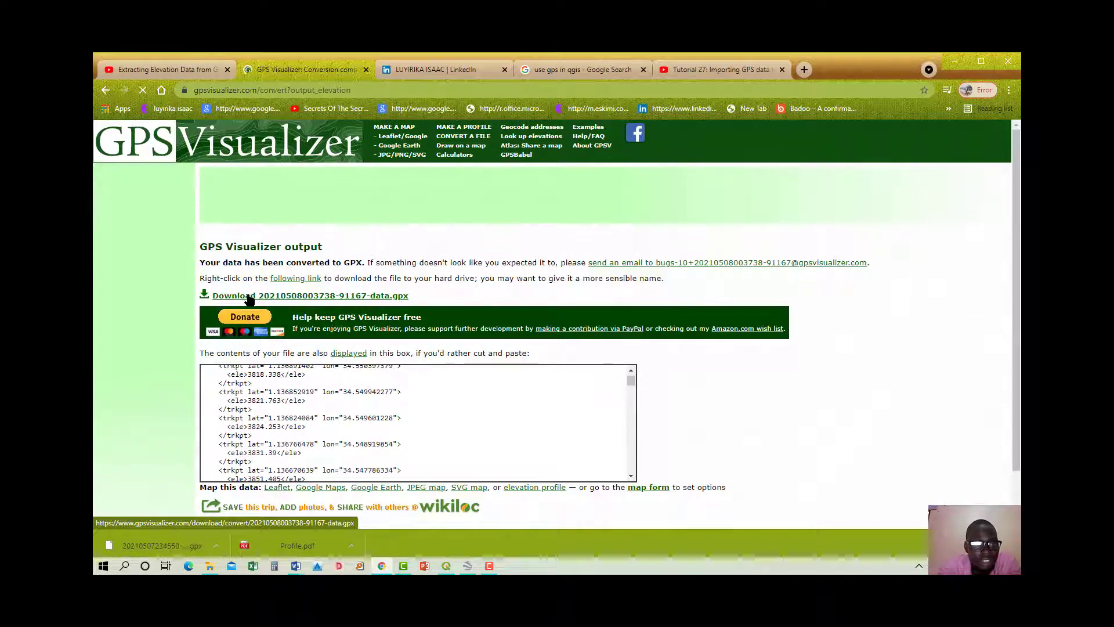
left_click(296, 299)
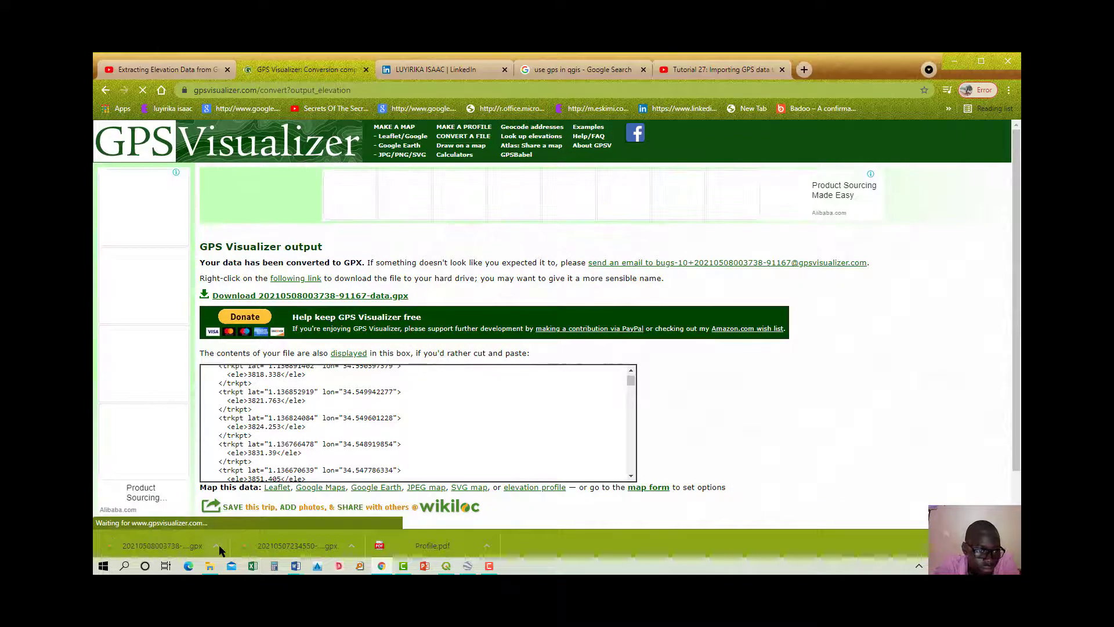
left_click(218, 548)
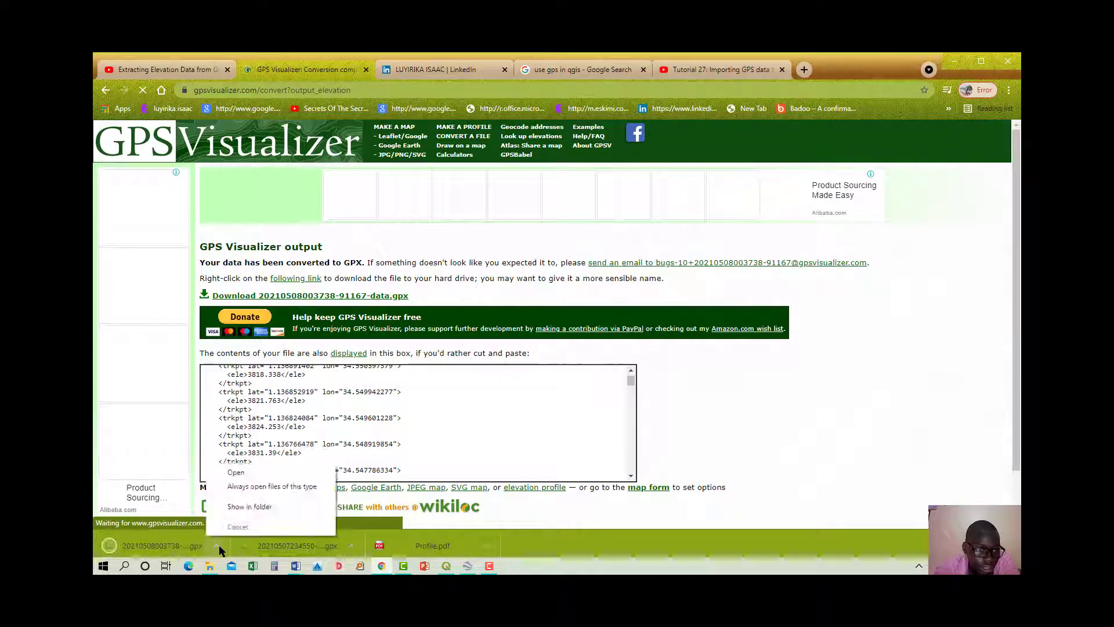
left_click(250, 510)
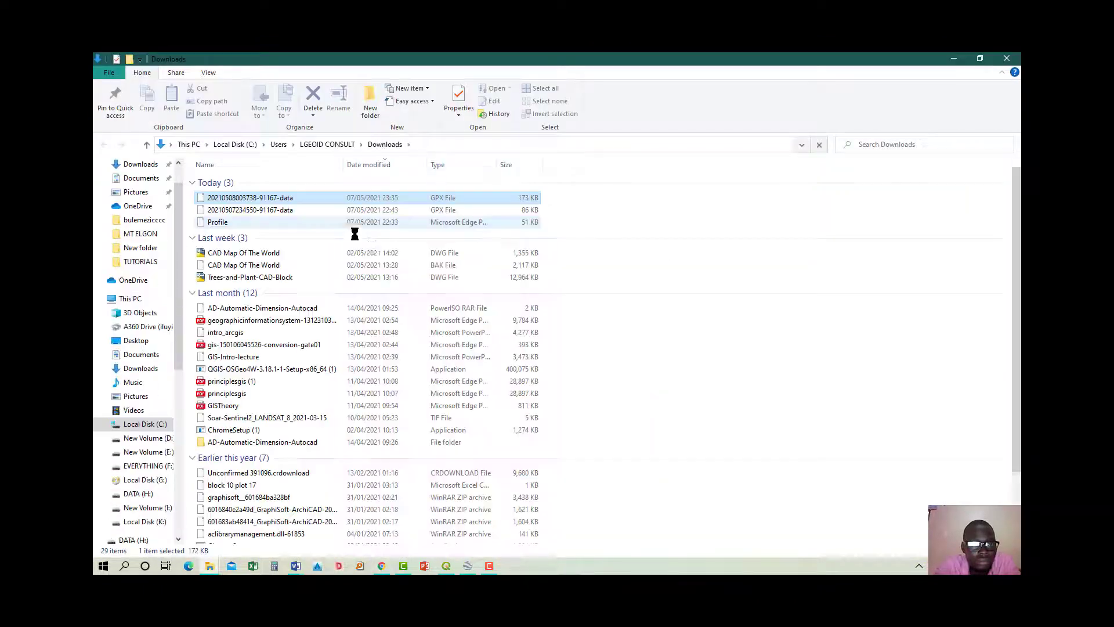
right_click(367, 198)
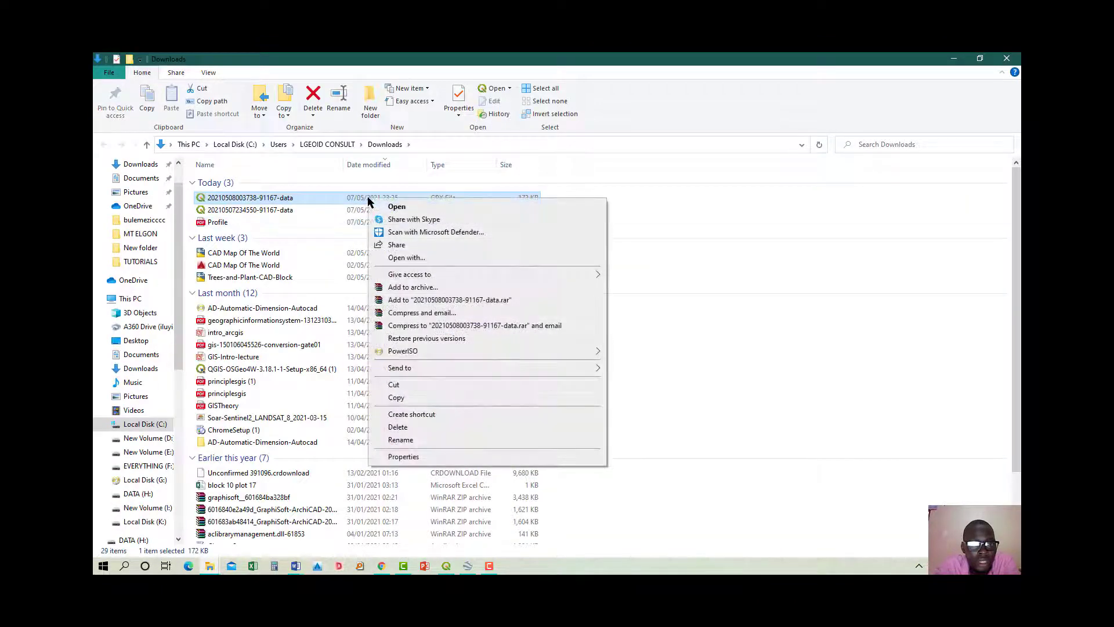
left_click(413, 400)
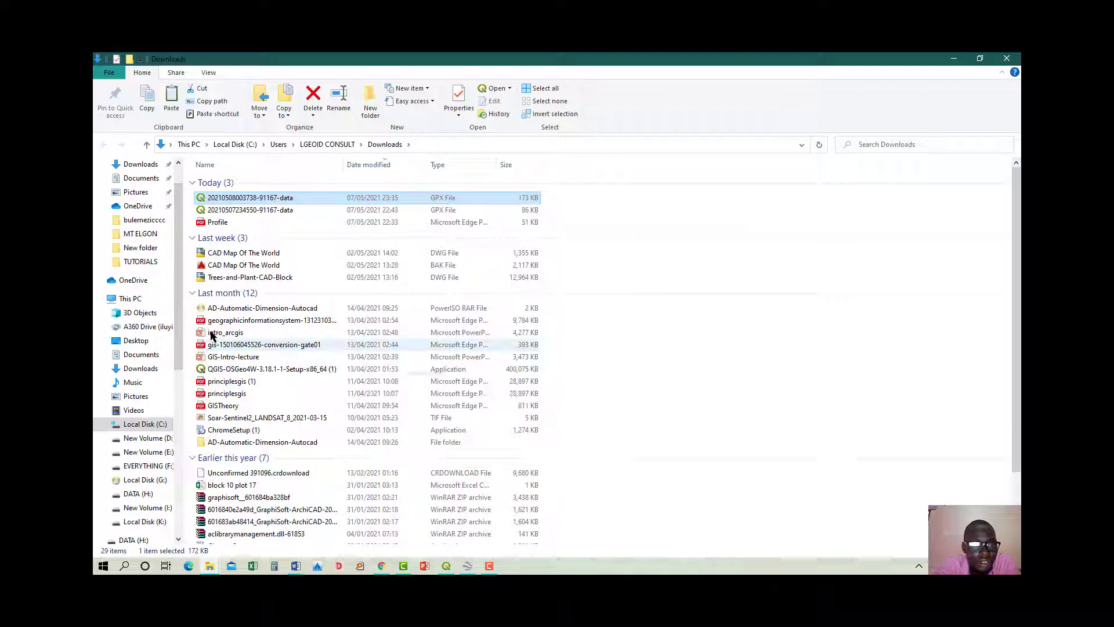
left_click(156, 341)
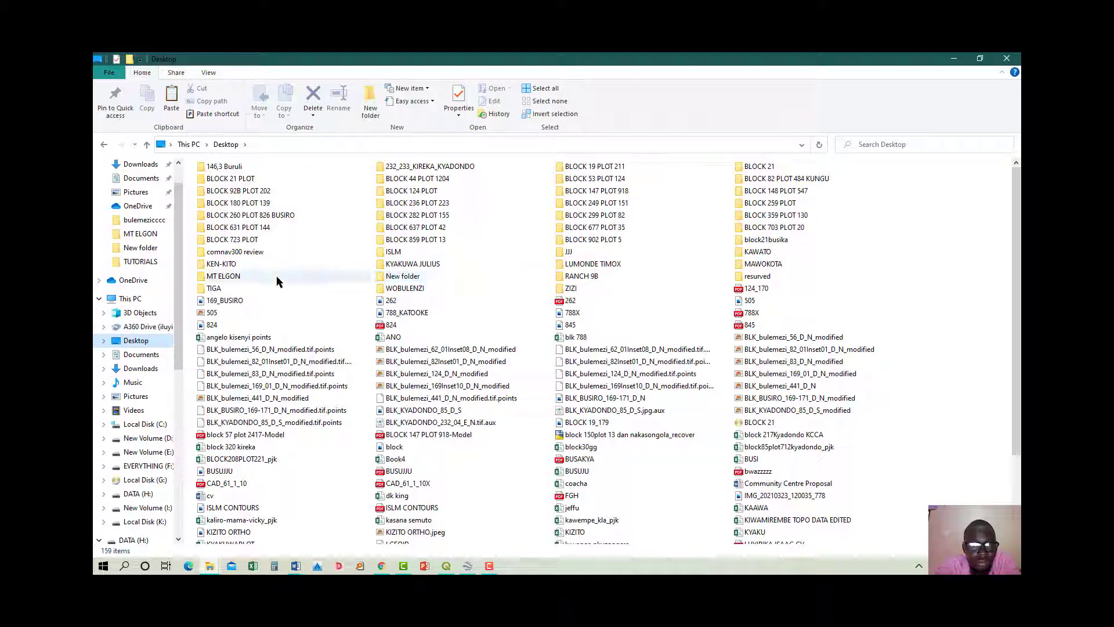
left_click(256, 272)
right_click(360, 264)
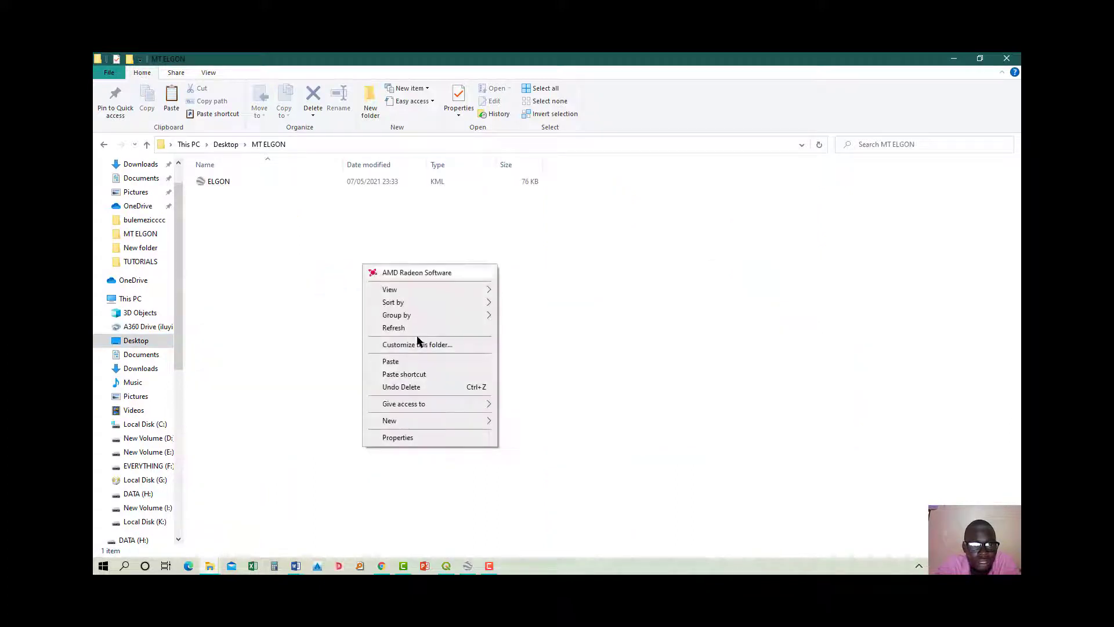
left_click(412, 359)
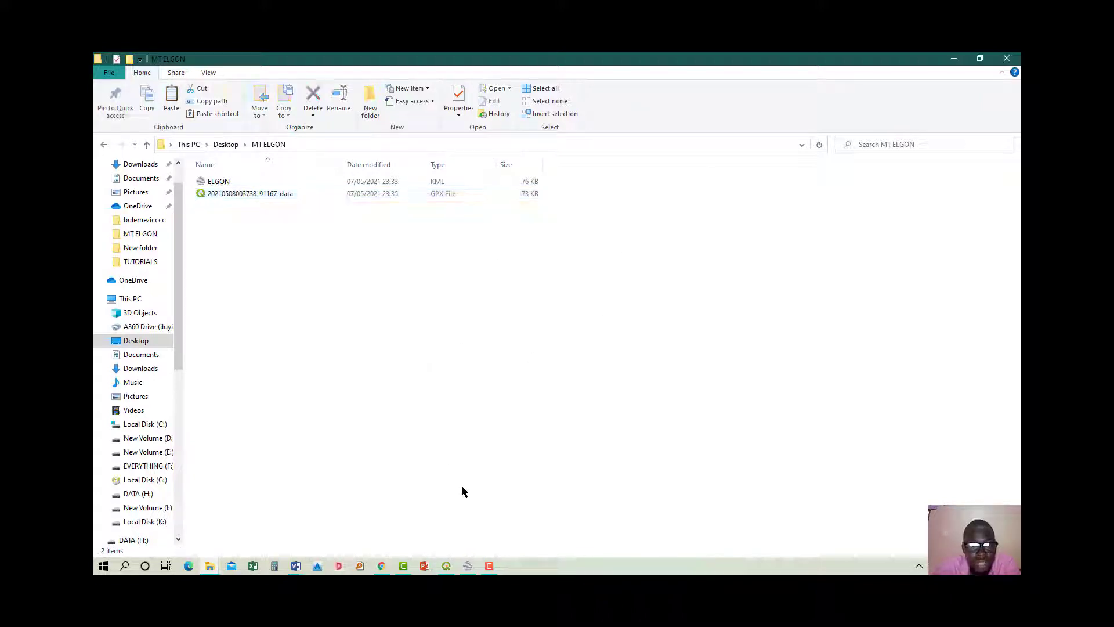
left_click(445, 566)
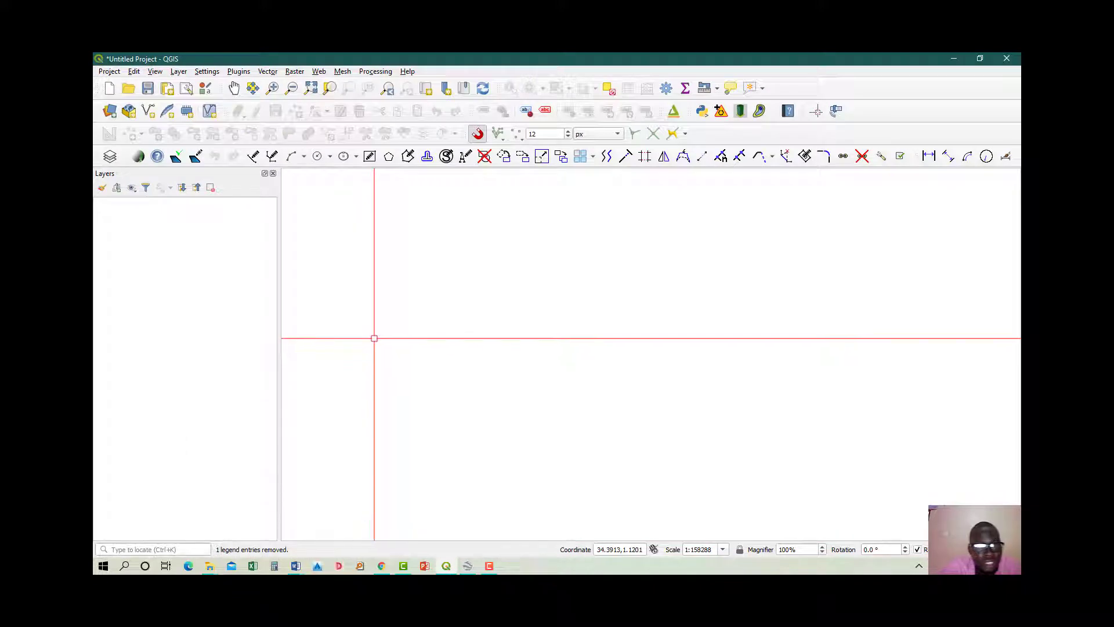
left_click(111, 111)
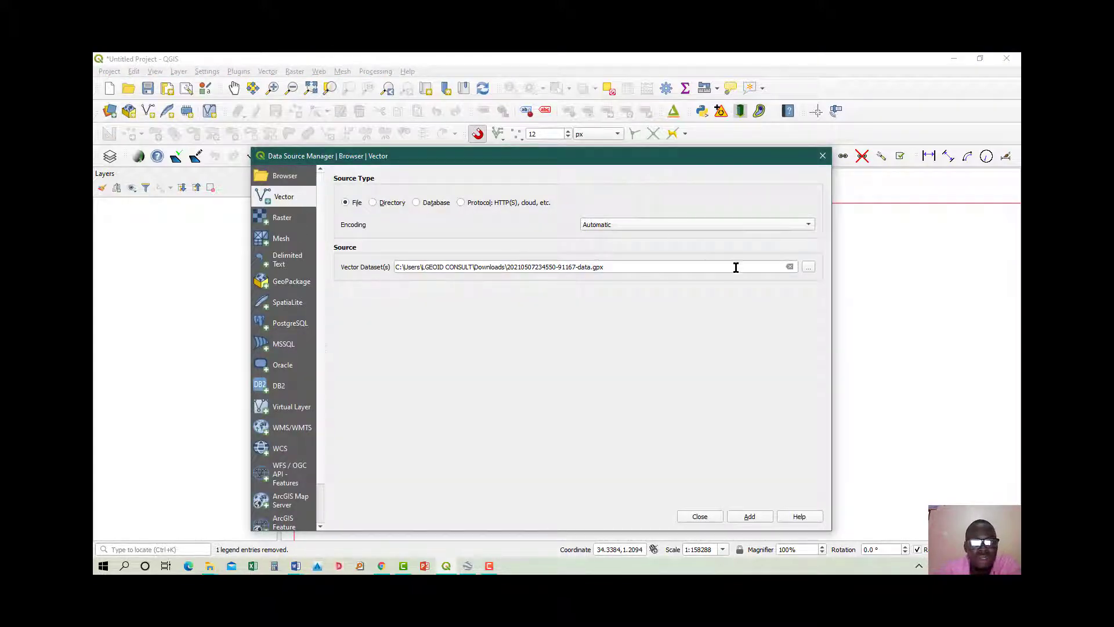
left_click(808, 268)
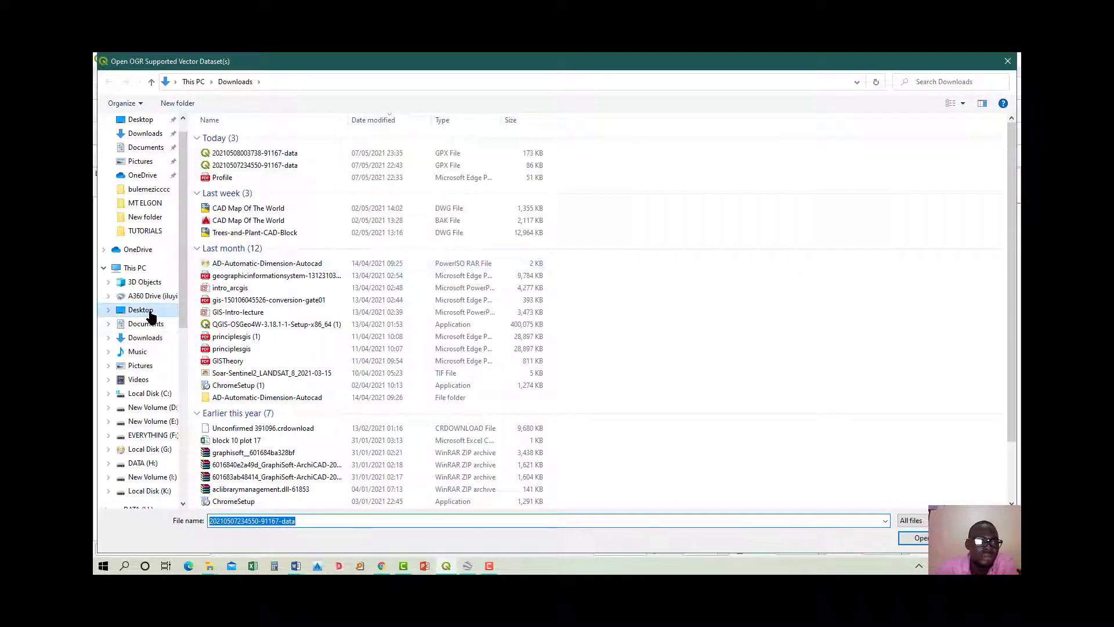
left_click(141, 309)
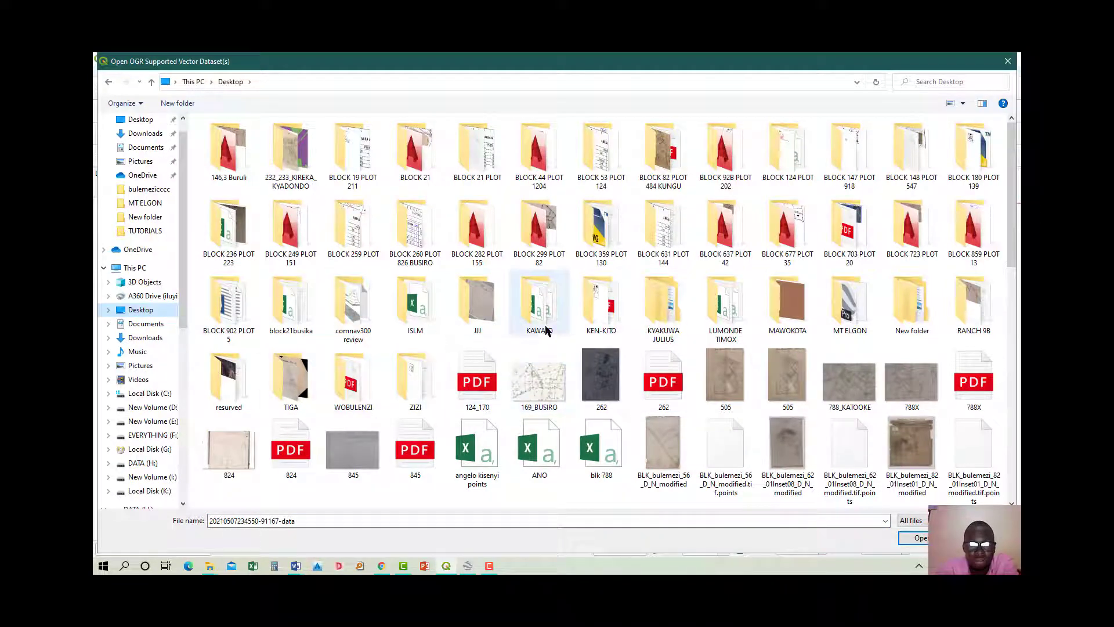
double_click(848, 303)
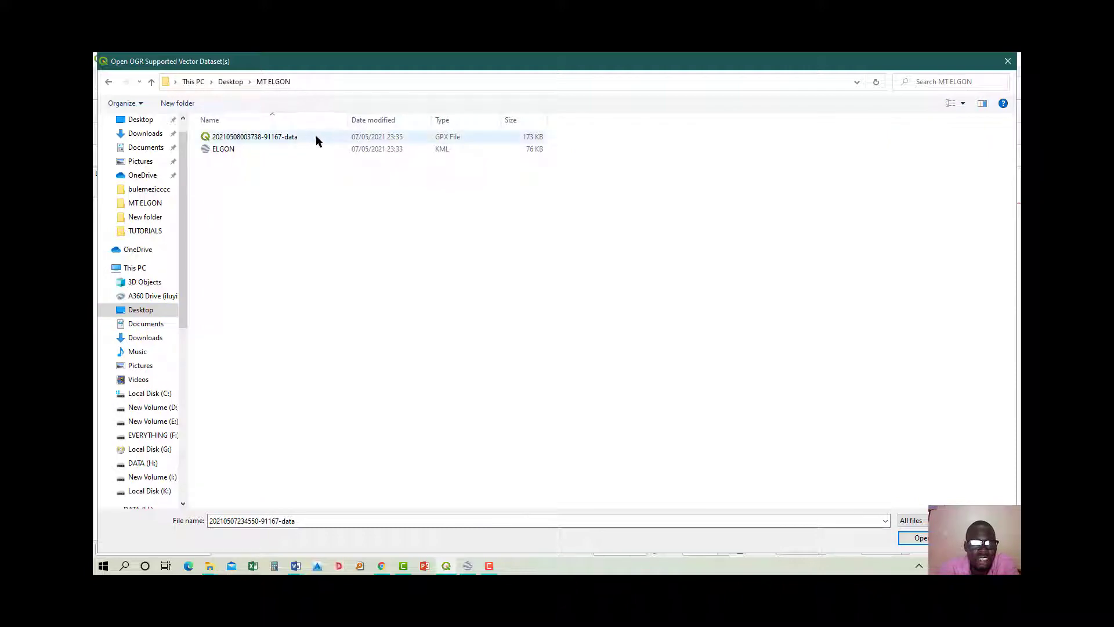
left_click(343, 137)
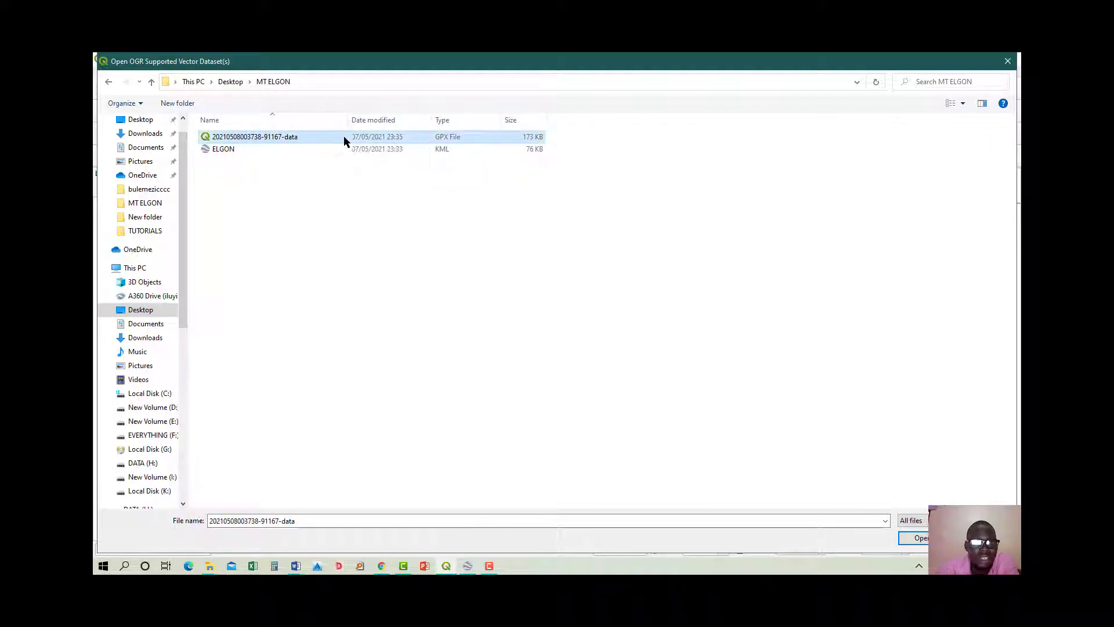
left_click(919, 540)
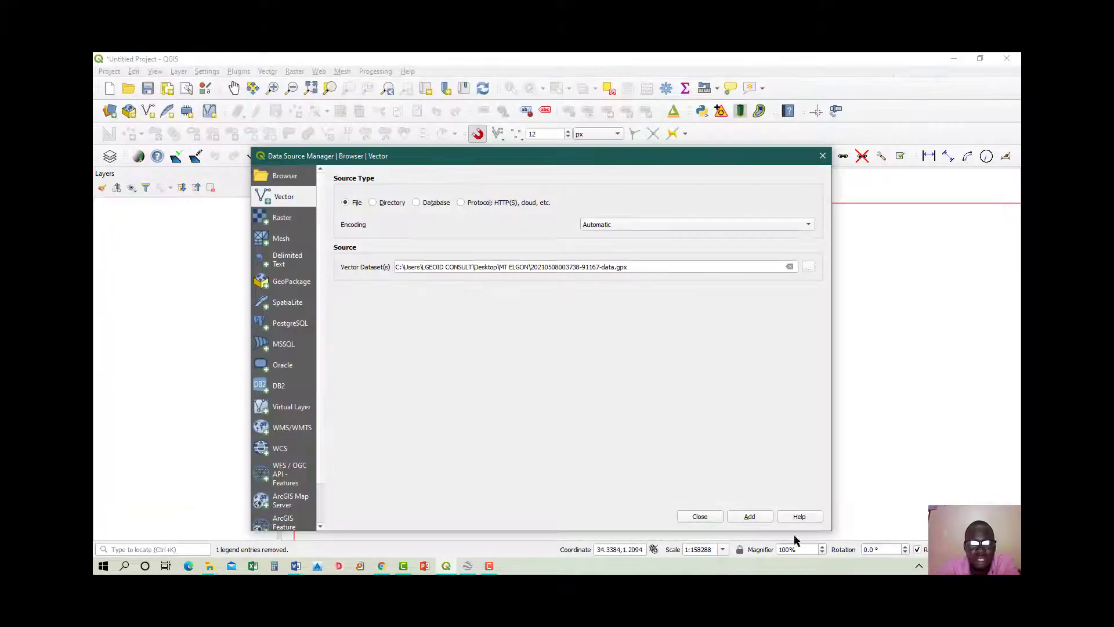
Add only the track_points layer of the GPX file to the project and close the data source manager
left_click(751, 517)
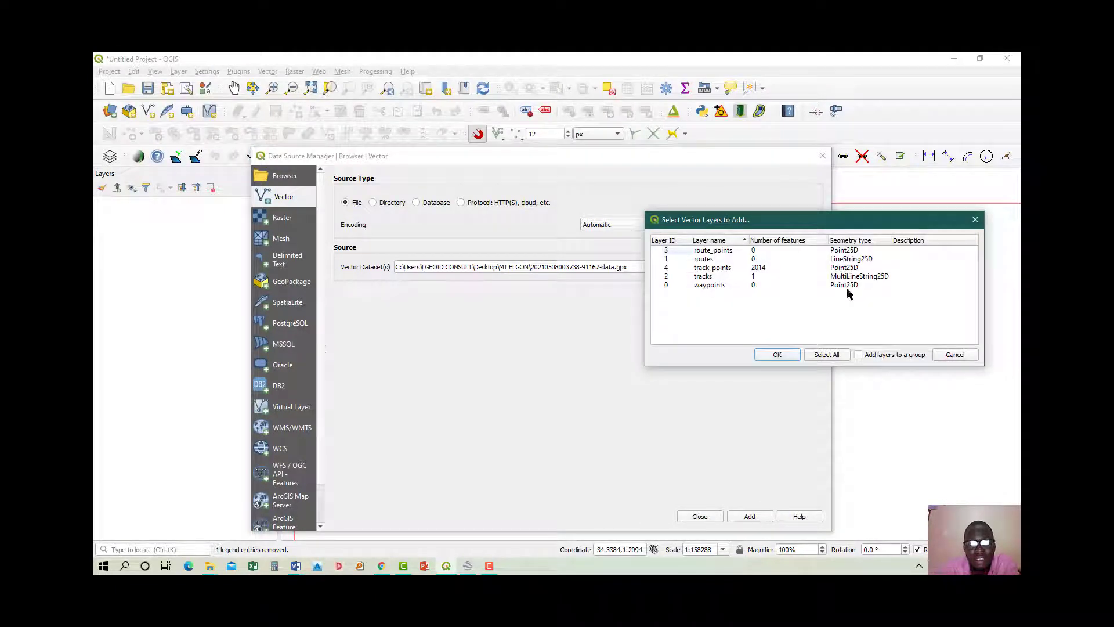
left_click(756, 267)
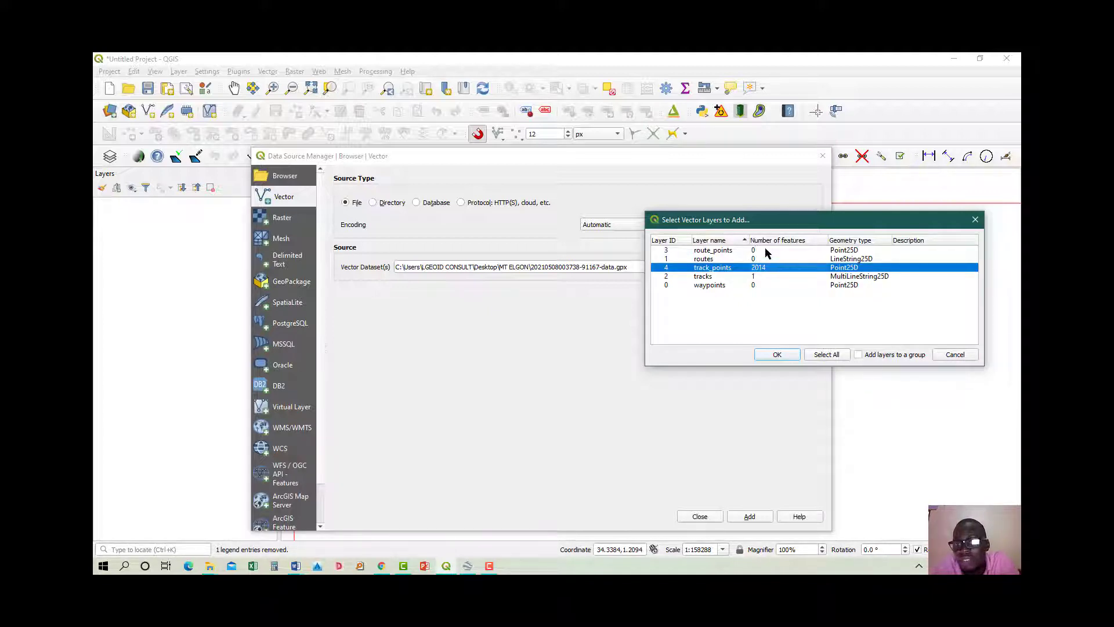
left_click(778, 354)
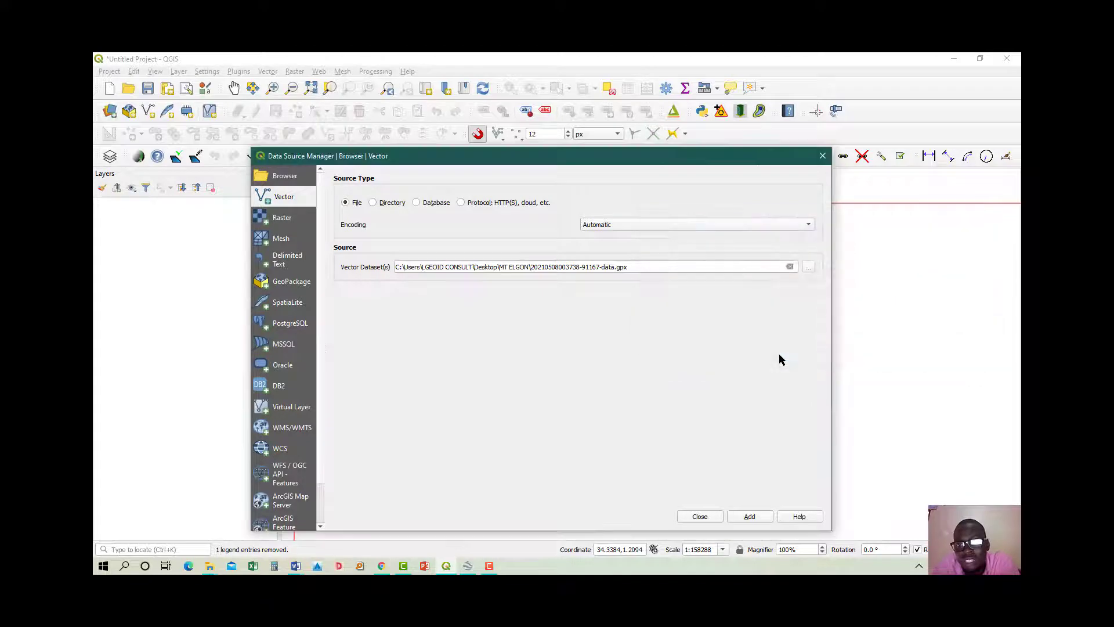
left_click(710, 515)
scroll(723, 372, "up", 5)
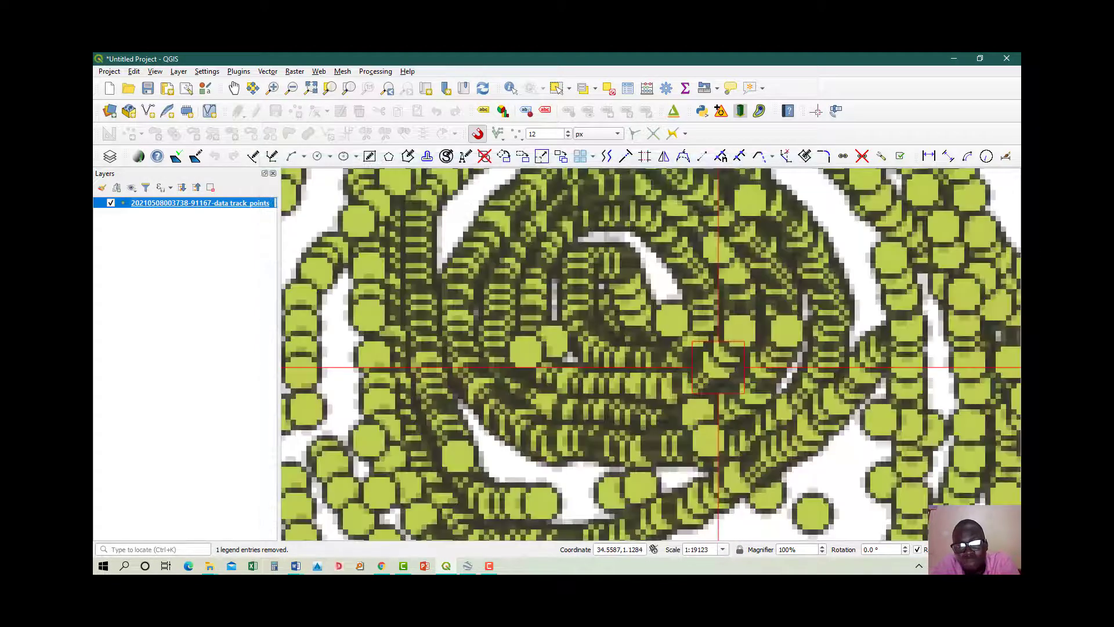
scroll(672, 373, "down", 5)
scroll(662, 368, "down", 5)
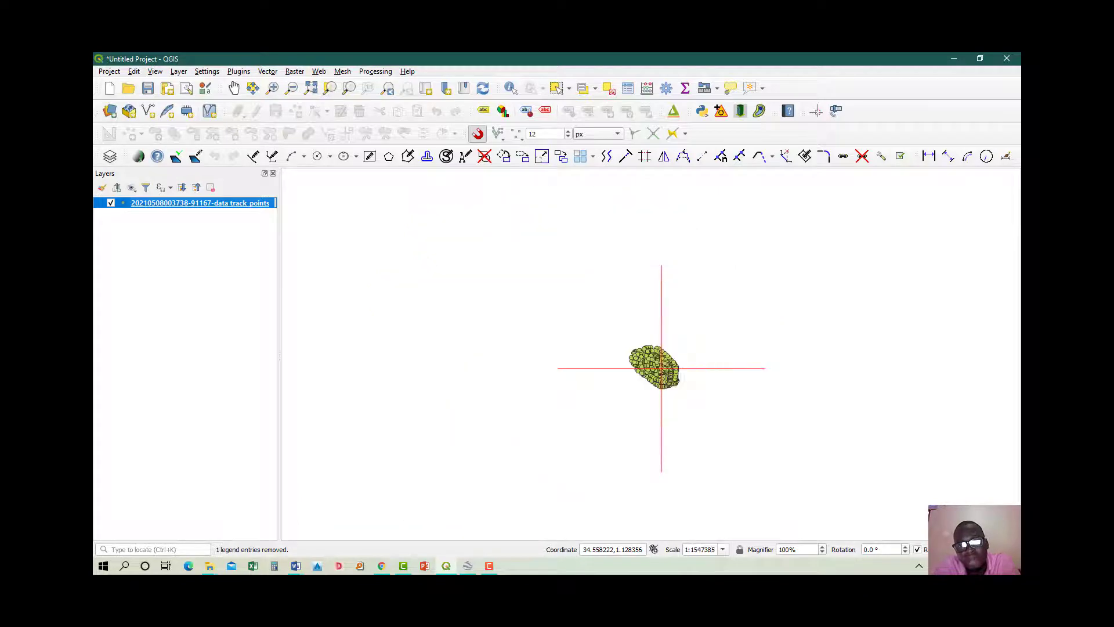
Examine the distribution of the loaded track points on the map at close and wide zoom levels
scroll(657, 349, "up", 5)
scroll(657, 350, "down", 5)
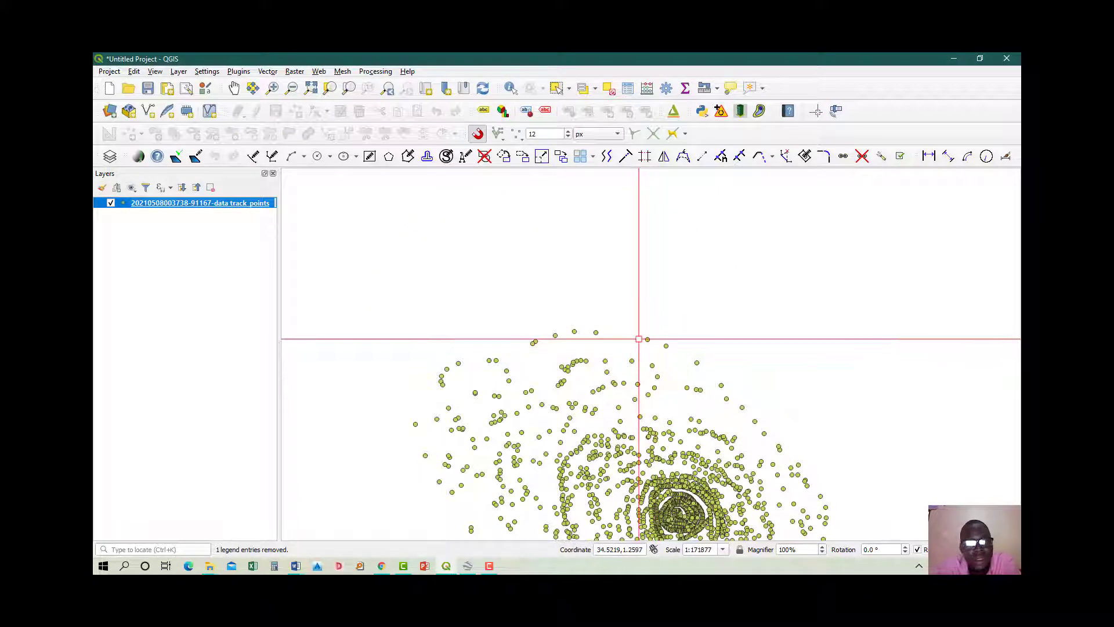
scroll(639, 341, "up", 8)
scroll(660, 378, "down", 3)
scroll(644, 354, "down", 5)
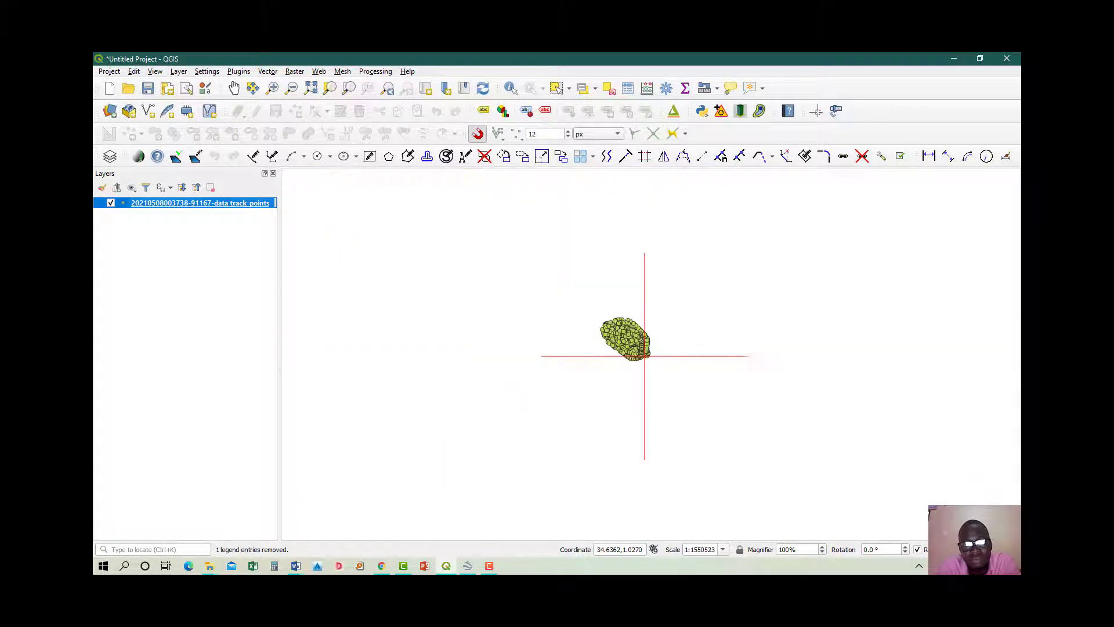
scroll(638, 330, "up", 5)
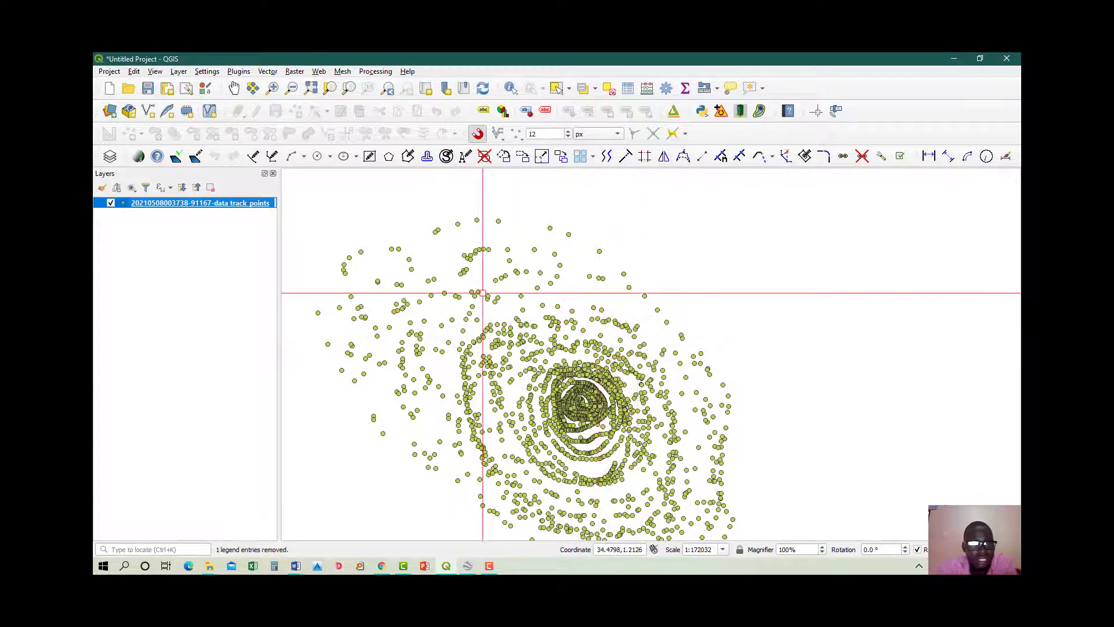
scroll(493, 294, "down", 5)
scroll(507, 302, "up", 8)
scroll(507, 302, "down", 6)
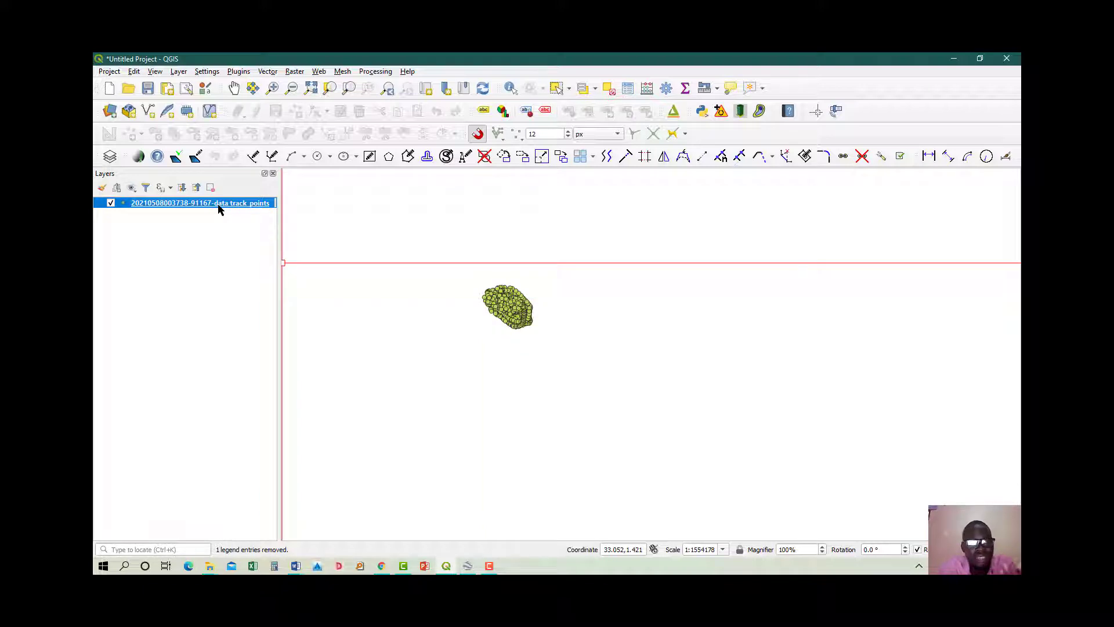
left_click(757, 115)
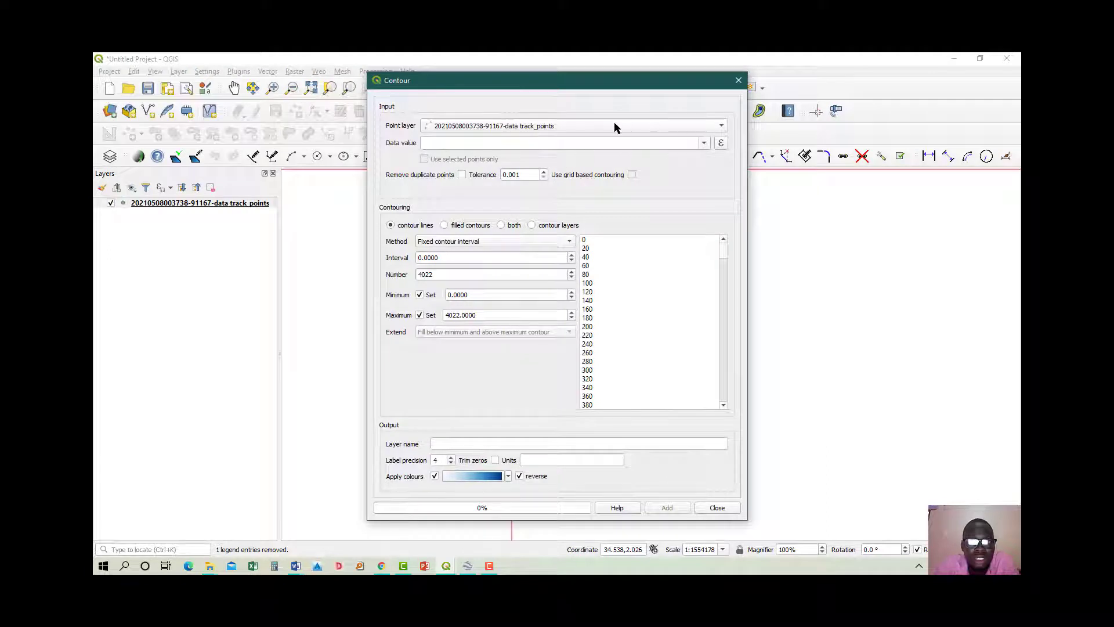
left_click(640, 129)
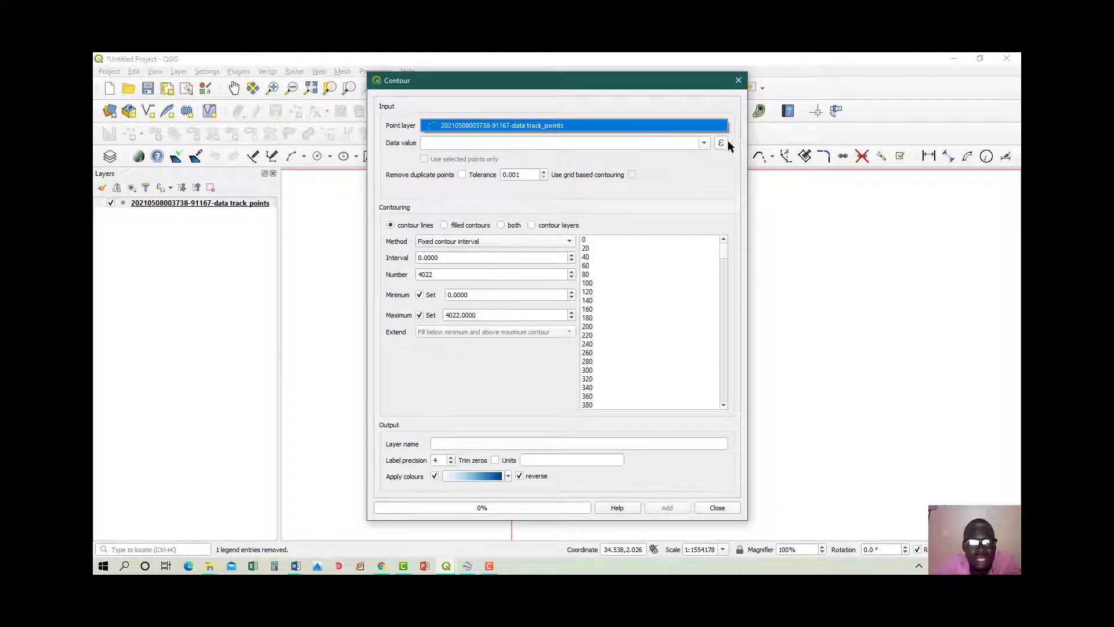
left_click(705, 142)
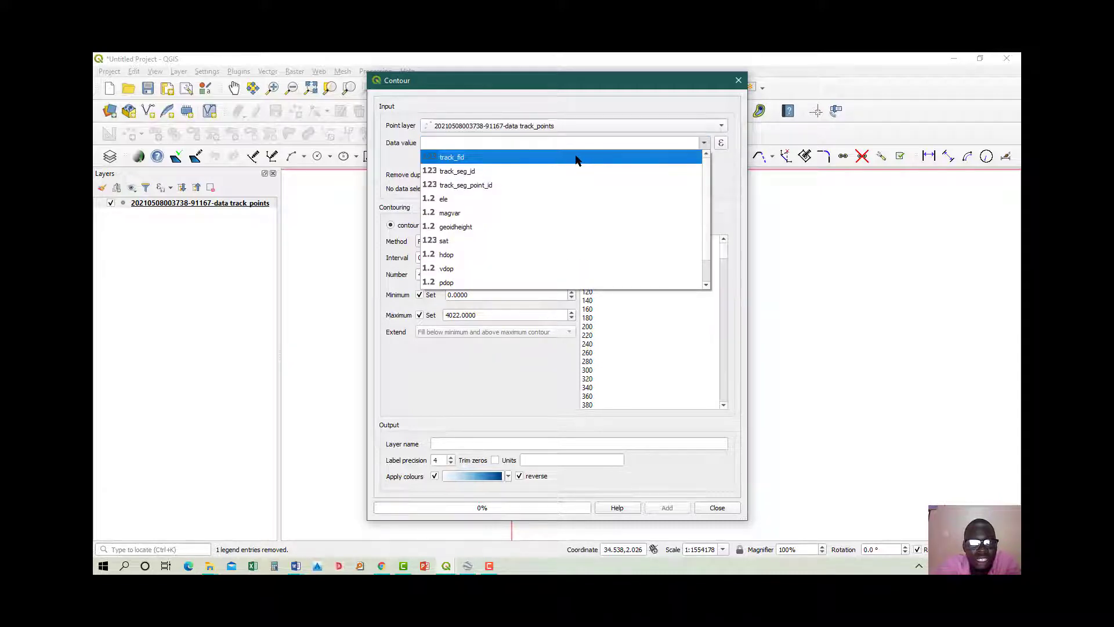
left_click(529, 208)
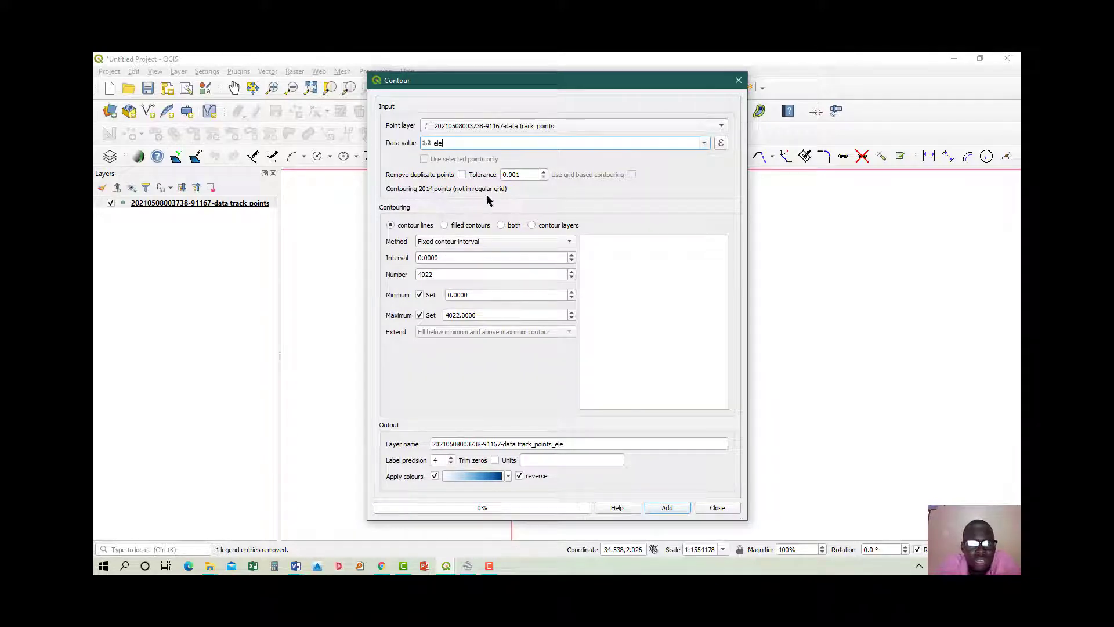
Set the number of contours to 2014 and the fixed contour interval to 20
double_click(441, 274)
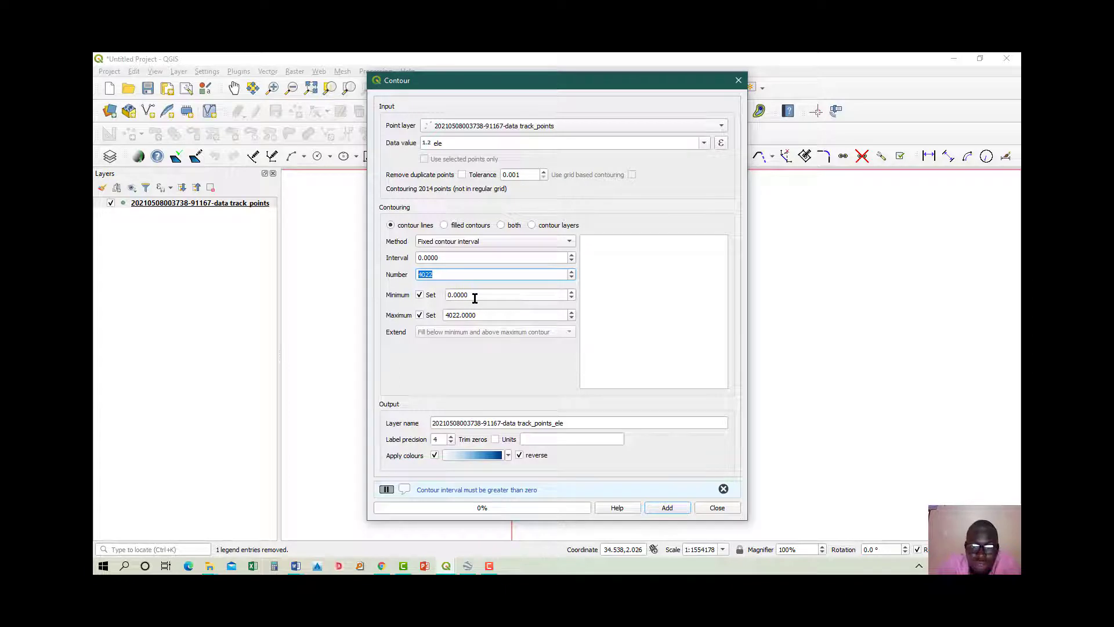
type("2014")
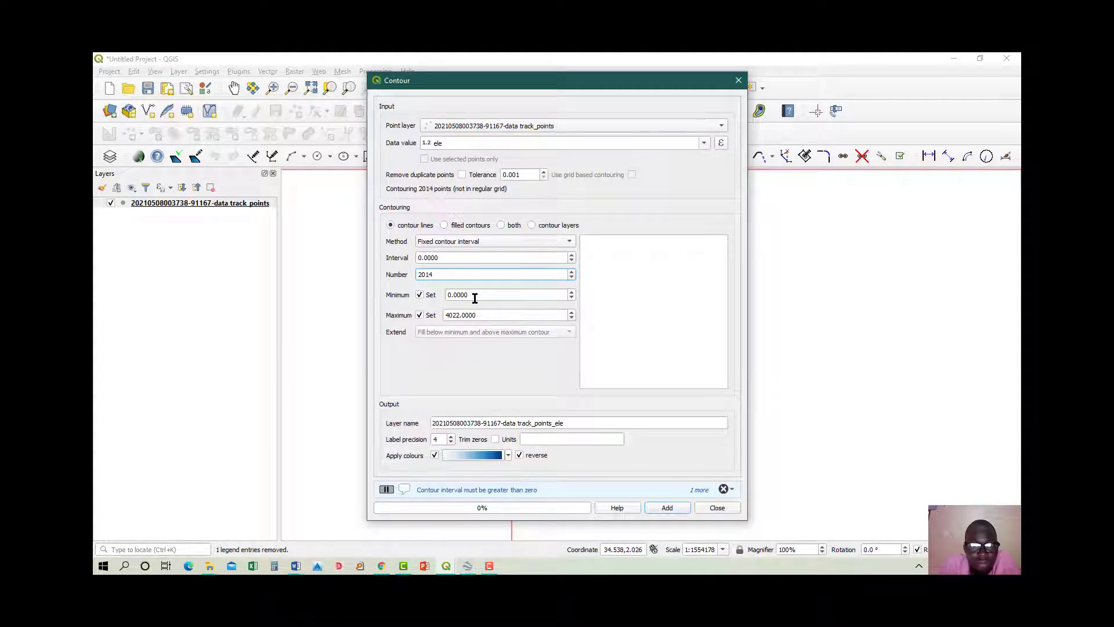
left_click(419, 257)
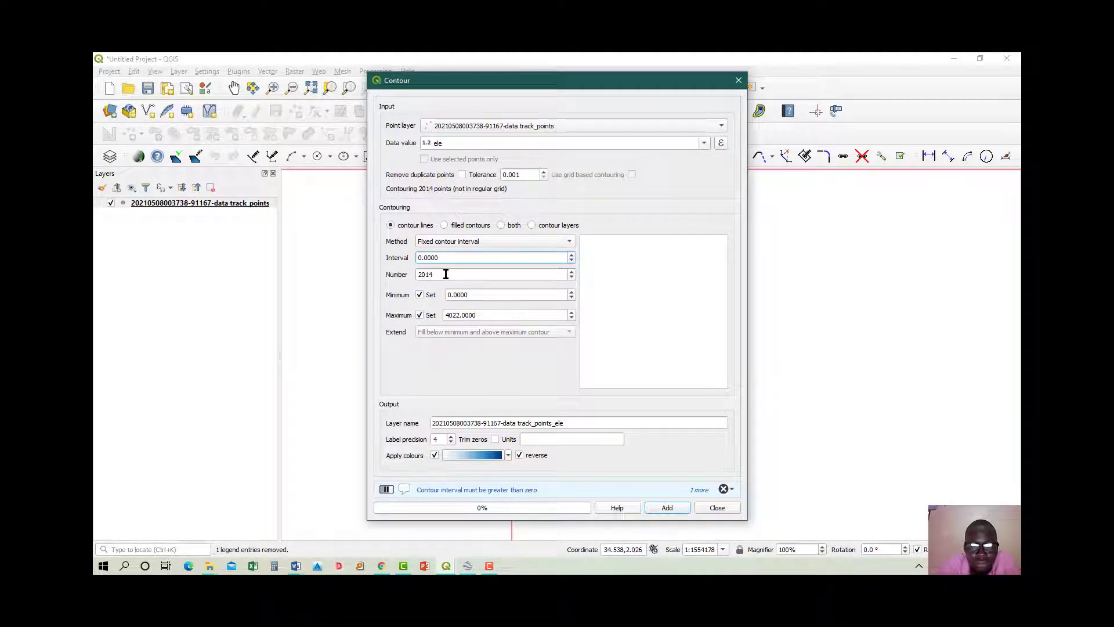
type("10")
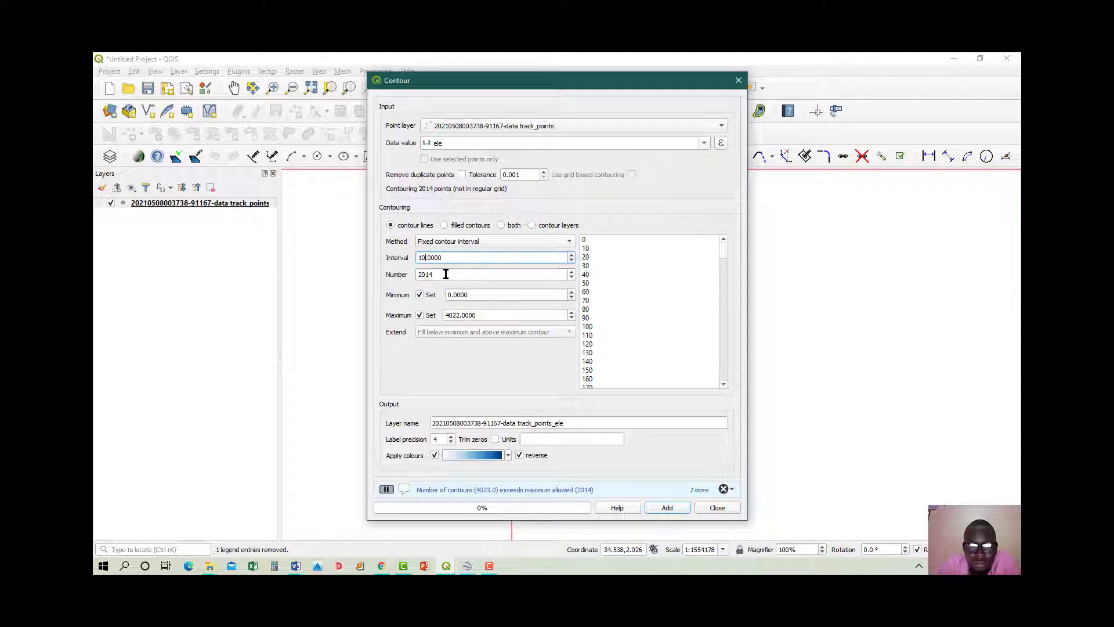
type("0")
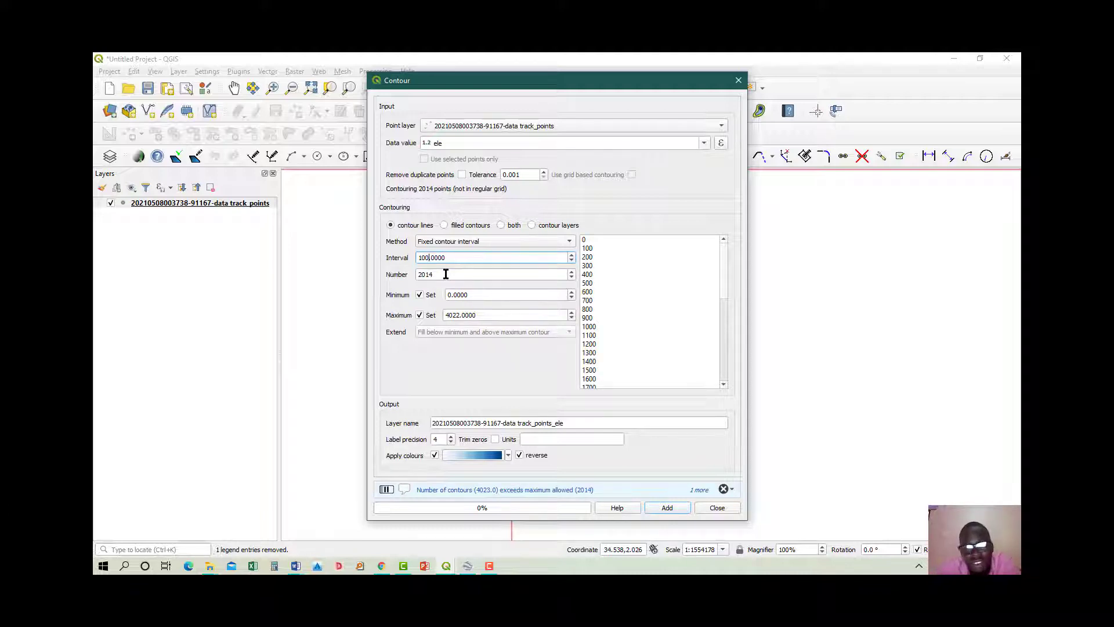
key("BackSpace")
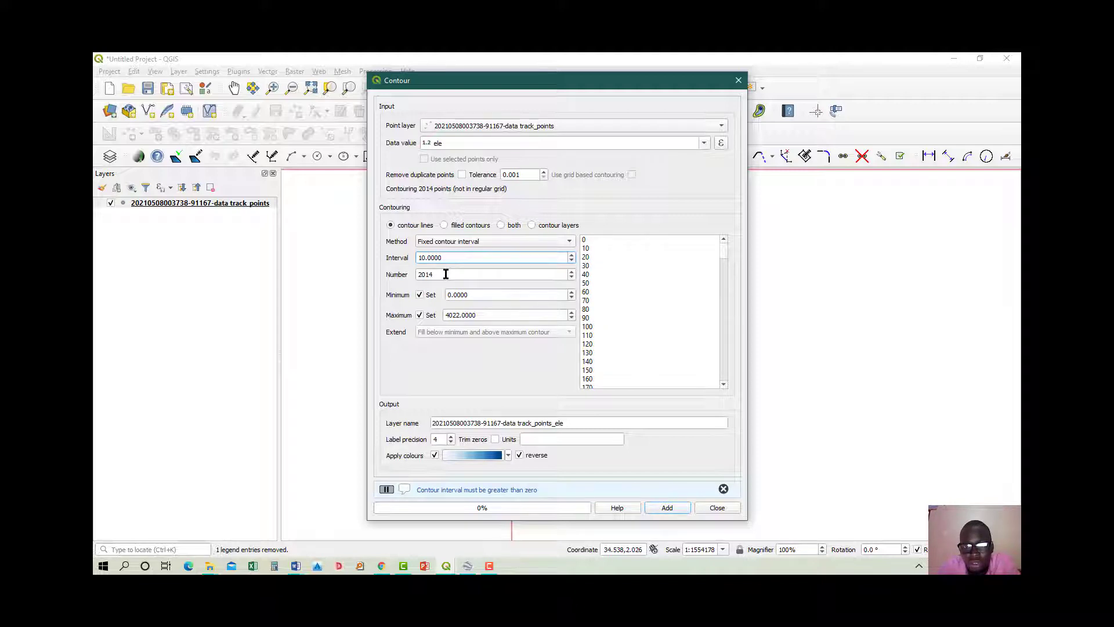
key("BackSpace")
type("20")
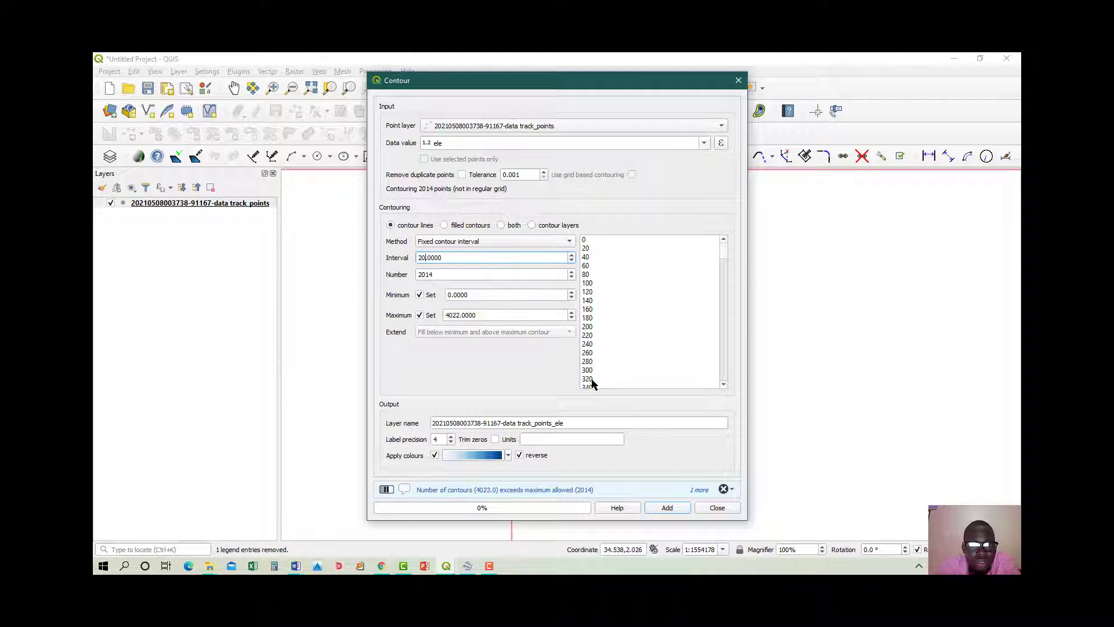
Choose the Viridis colour ramp for the contour output
left_click(507, 455)
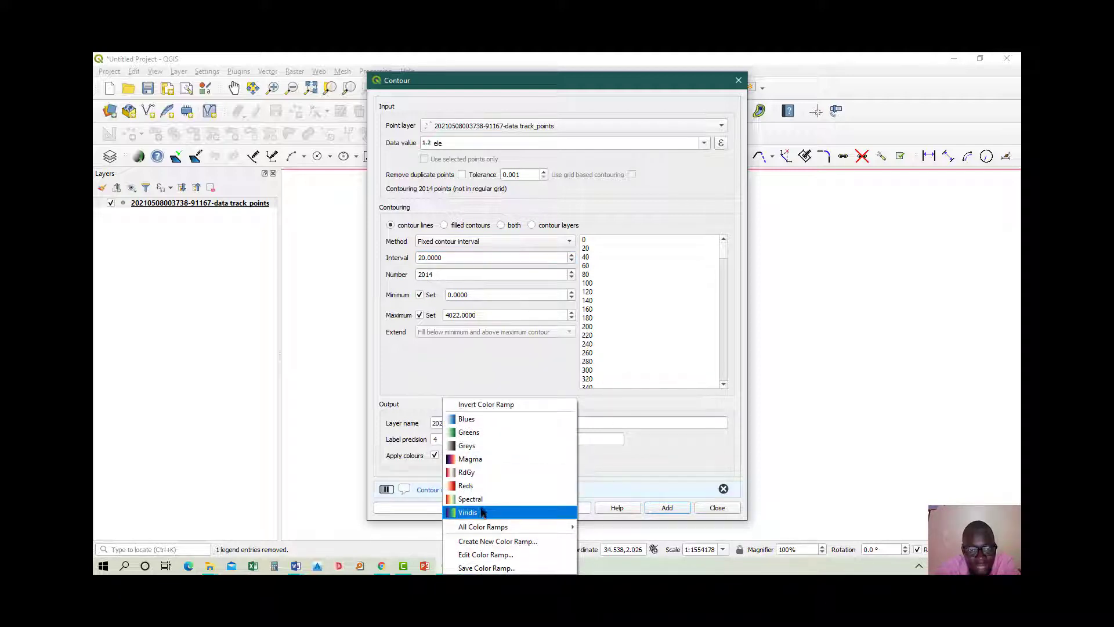
left_click(478, 486)
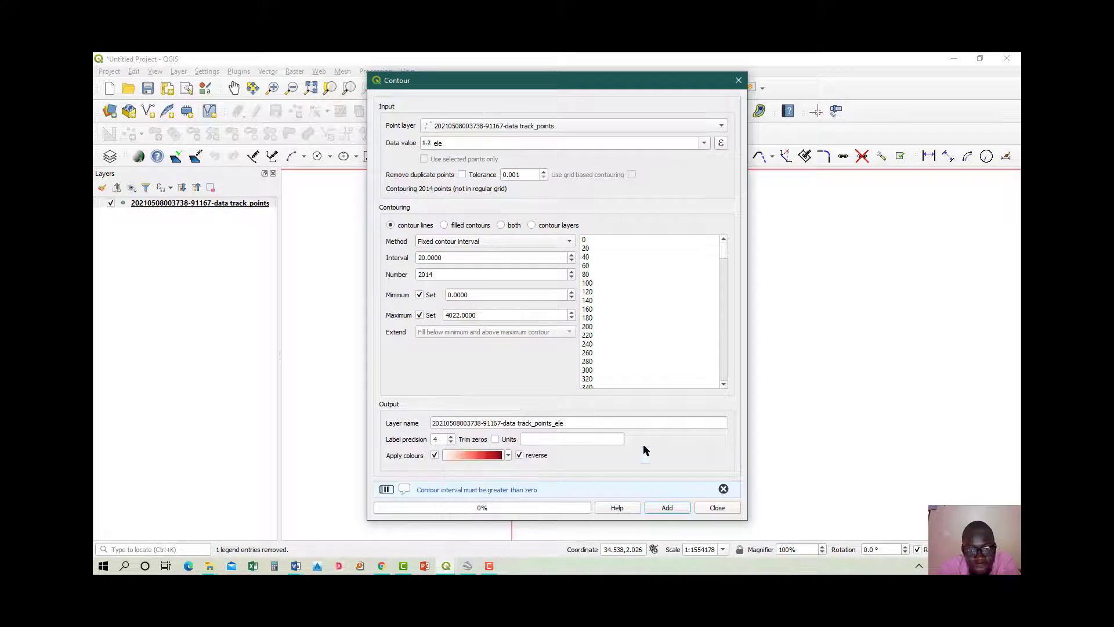
left_click(508, 476)
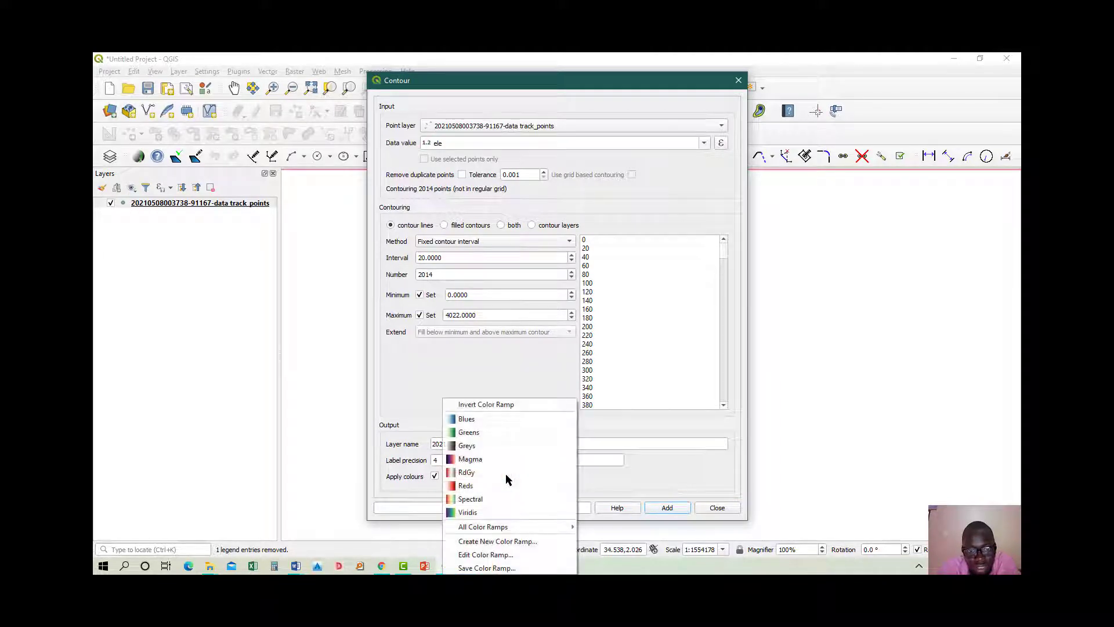
left_click(483, 512)
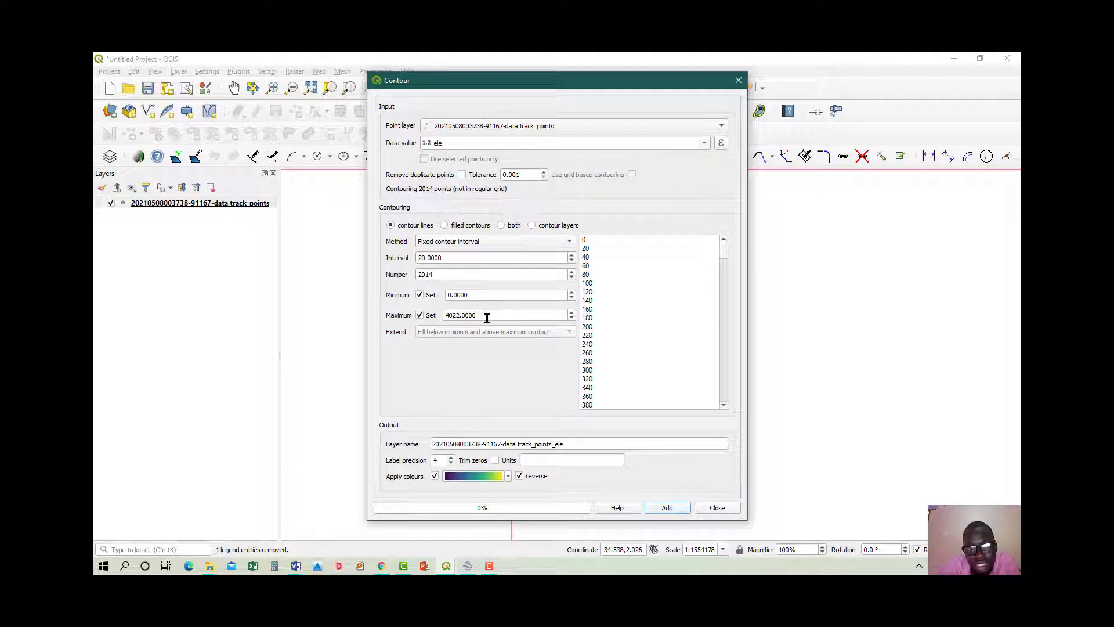
Set the maximum contour value to 2014 and check the end of the contour level list
left_click_drag(487, 316, 390, 323)
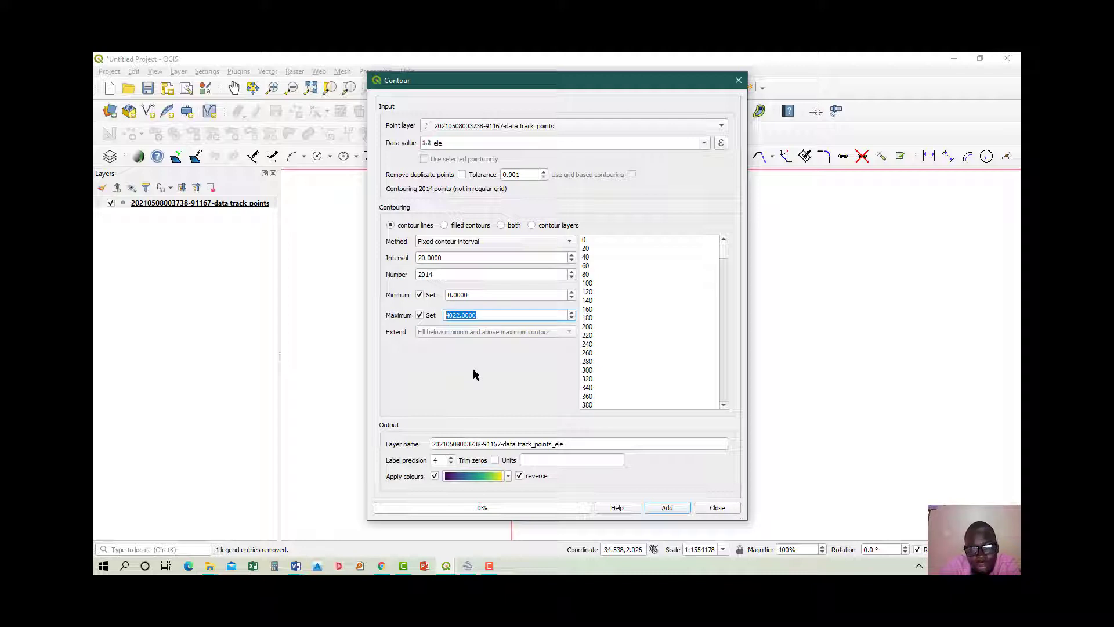
type("2014")
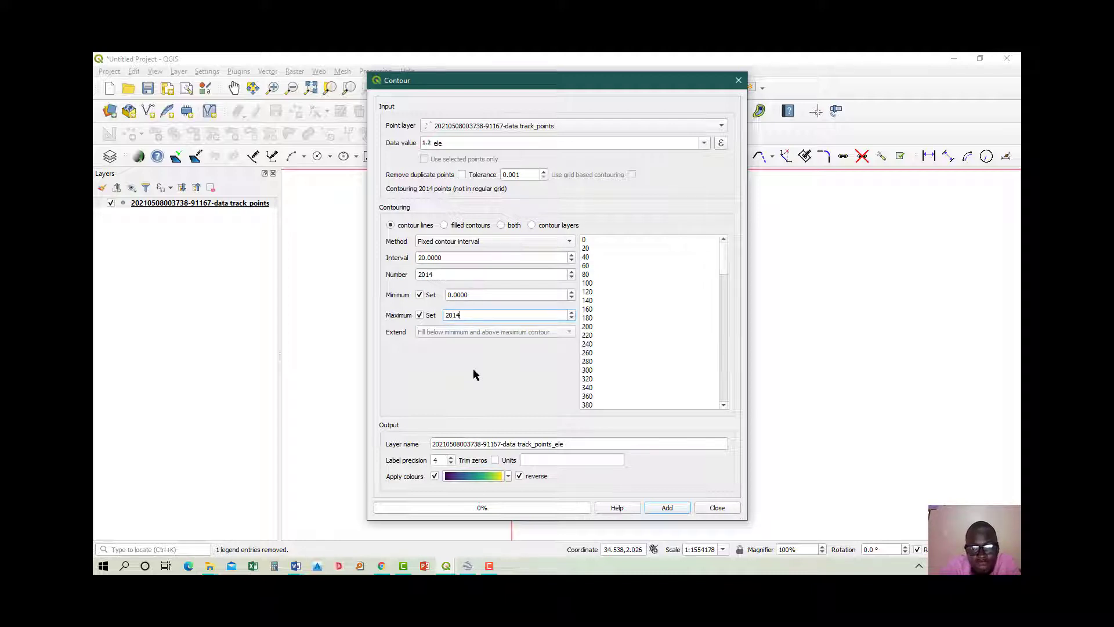
scroll(644, 325, "down", 20)
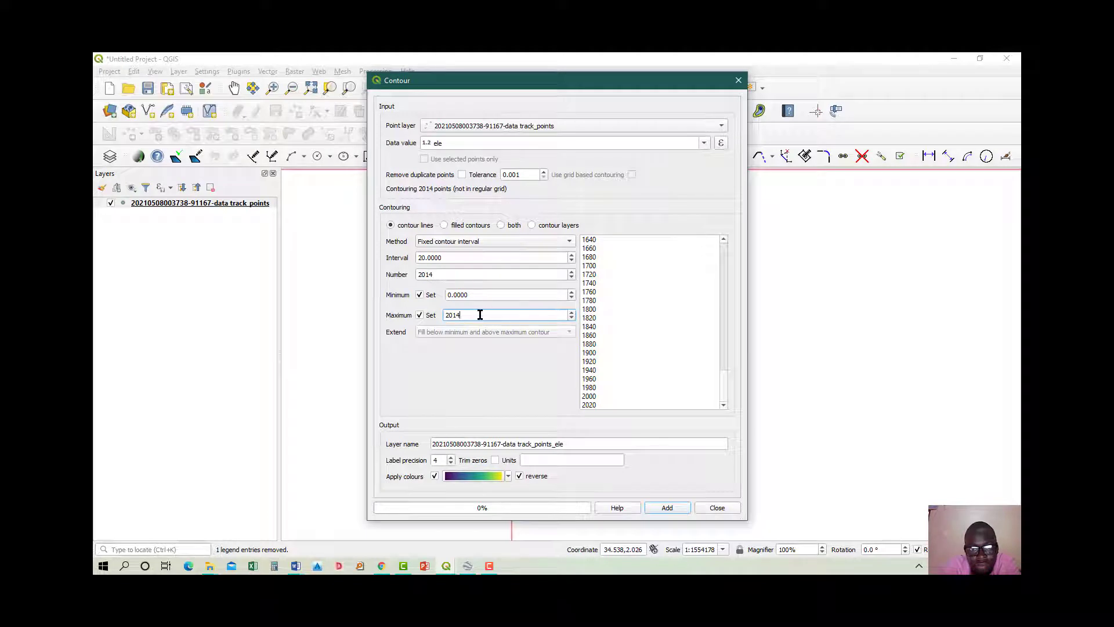
Generate the contour line layer, close the Contour dialog and inspect the lines on the map
left_click(666, 507)
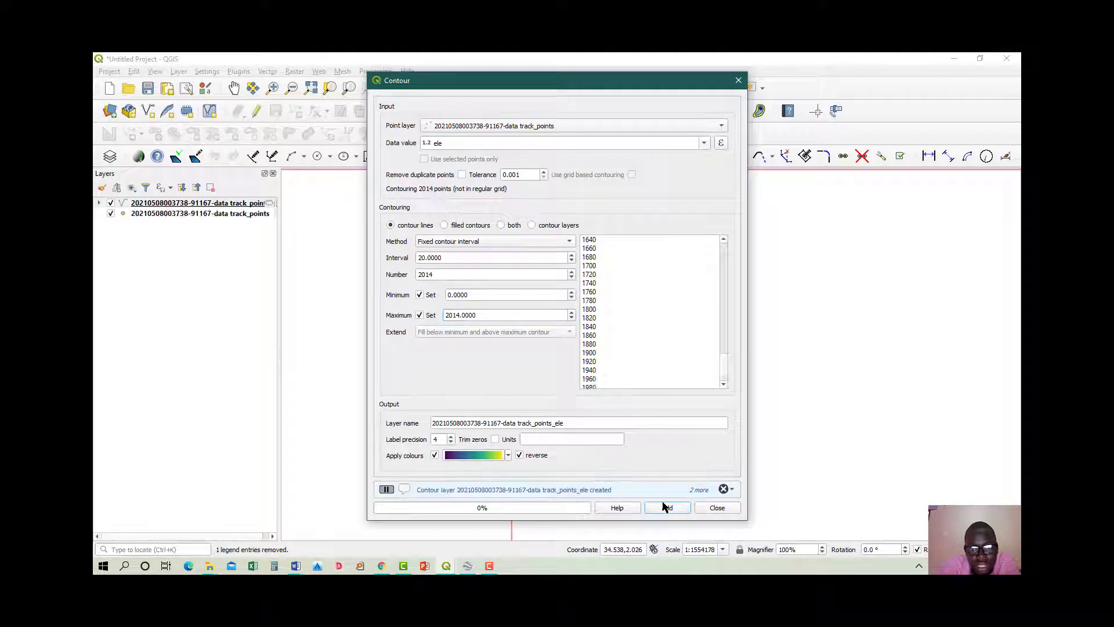
left_click(717, 508)
scroll(500, 307, "up", 3)
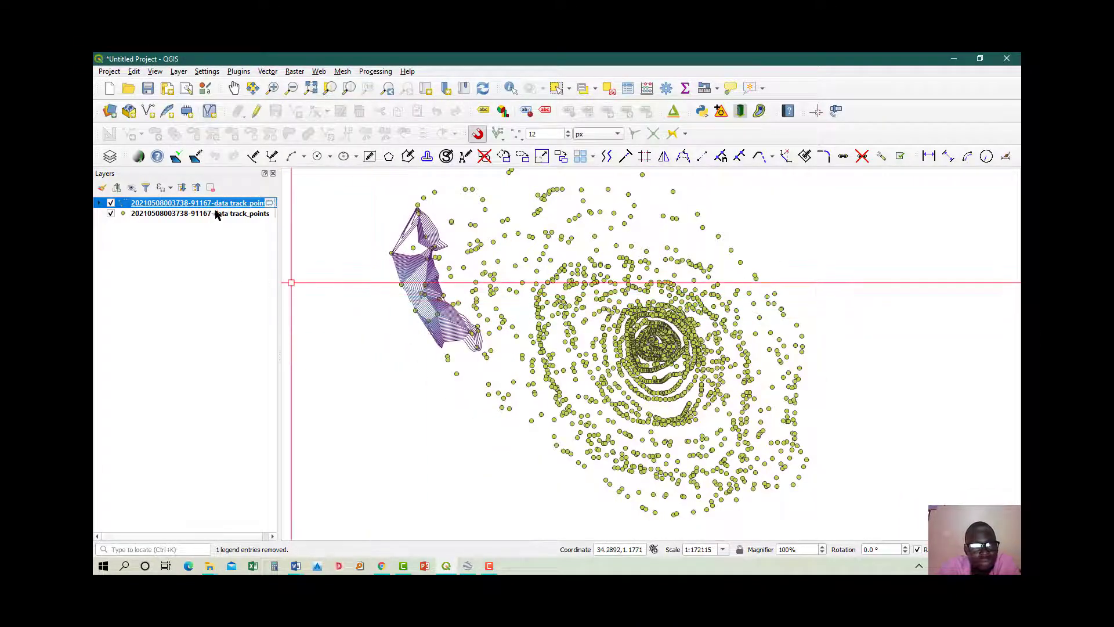
Remove the generated contour layer from the project and select the track_points layer
mouse_move(480, 572)
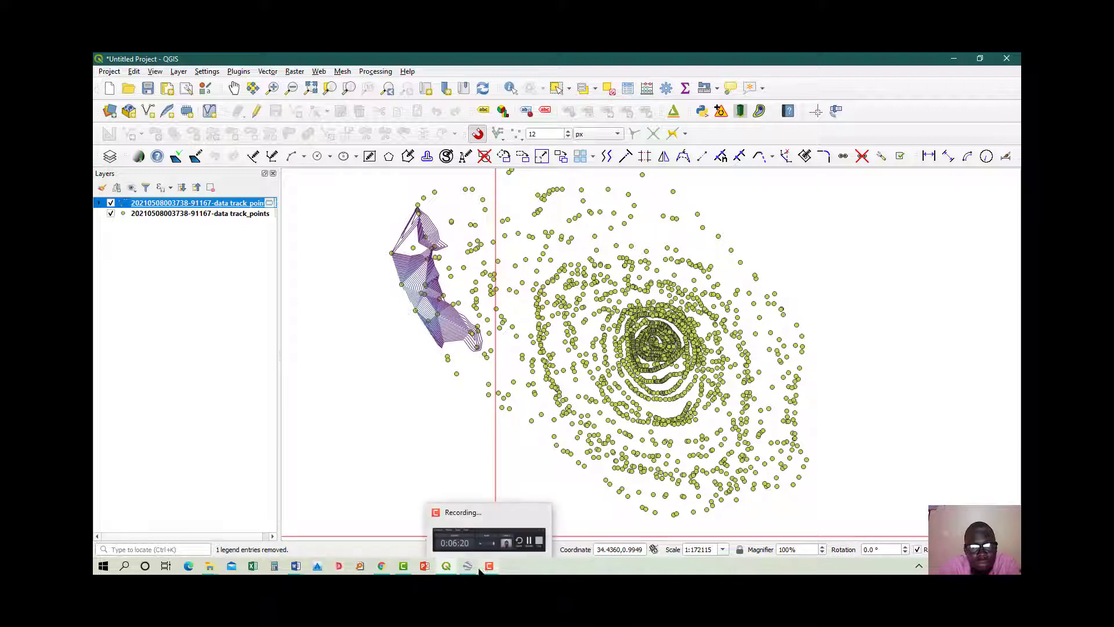
right_click(219, 202)
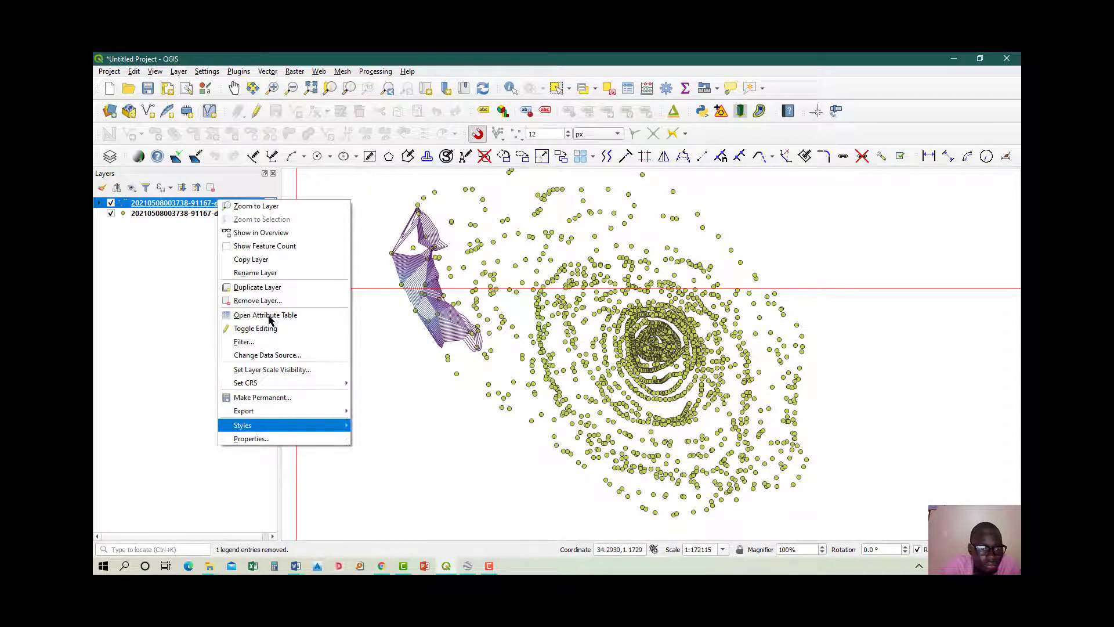
left_click(323, 300)
left_click(529, 324)
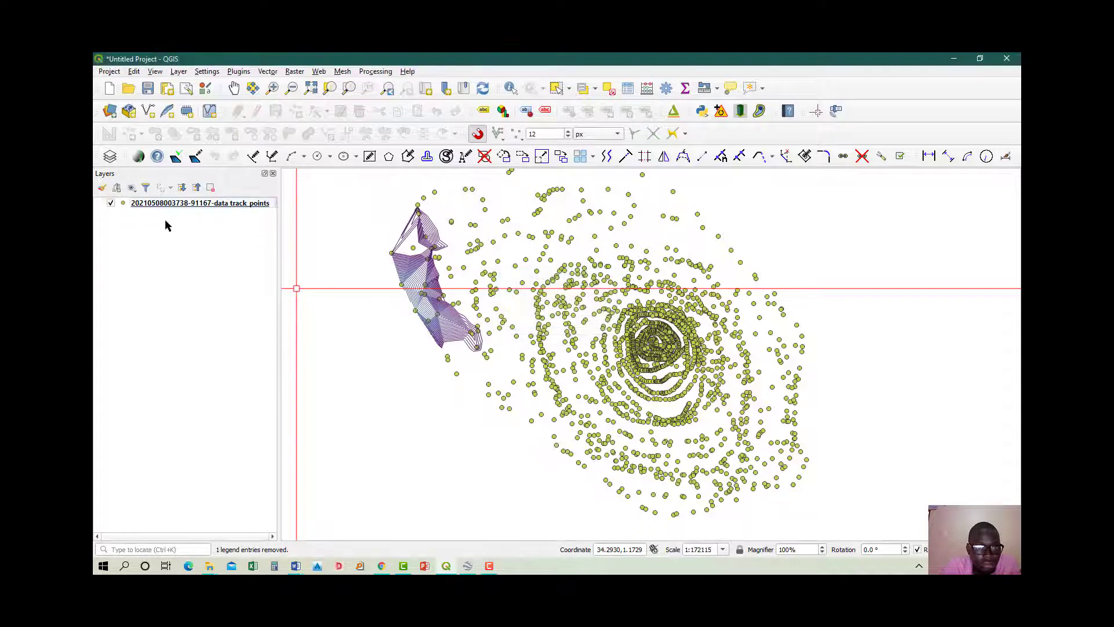
left_click(169, 203)
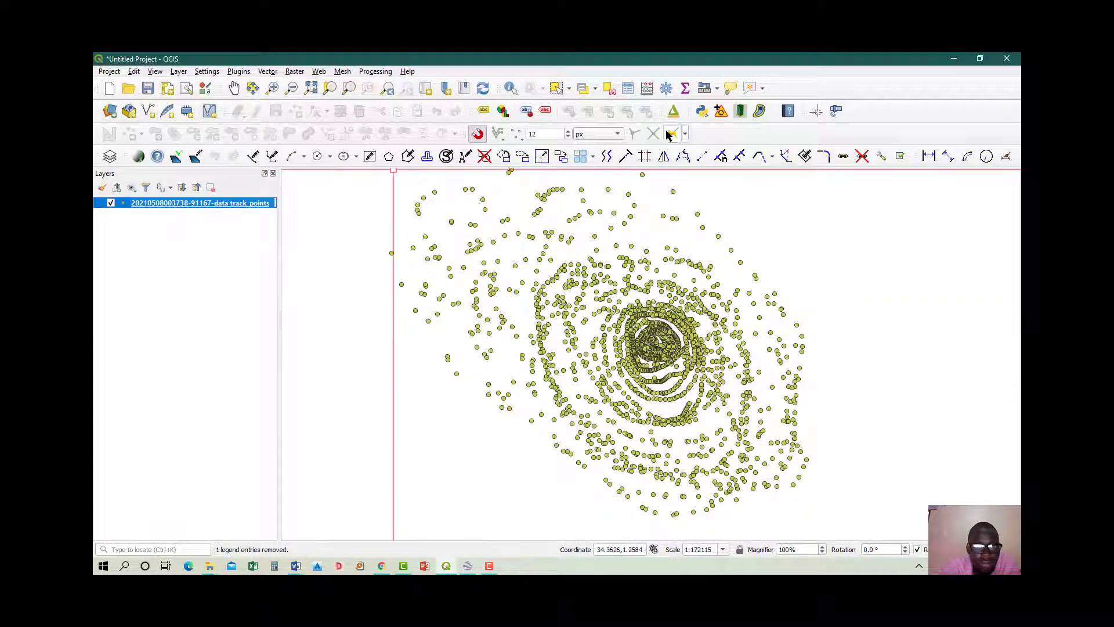
Reopen the Contour tool for the track_points layer and choose ele as the data value
left_click(758, 111)
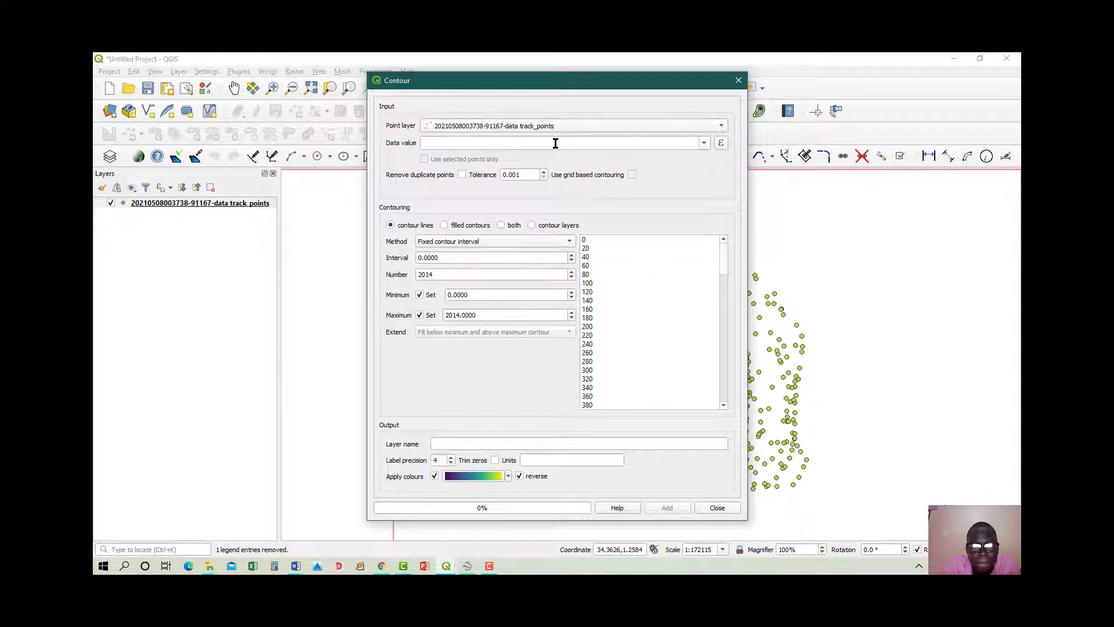
left_click(704, 142)
left_click(562, 203)
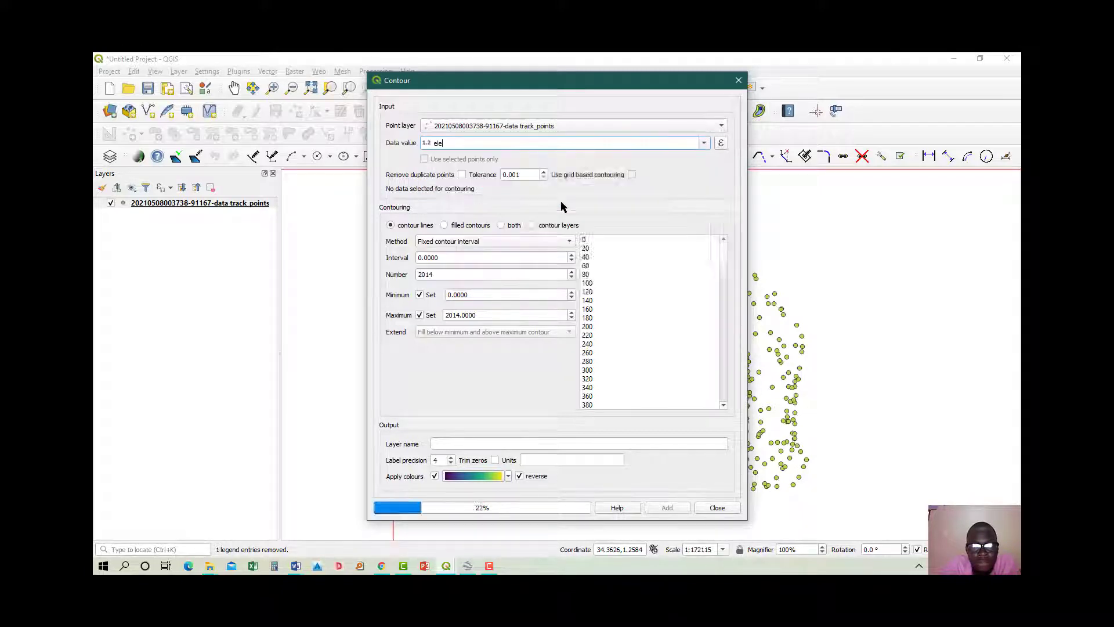
Set the fixed contour interval to 10 and look through the resulting contour level list
double_click(443, 276)
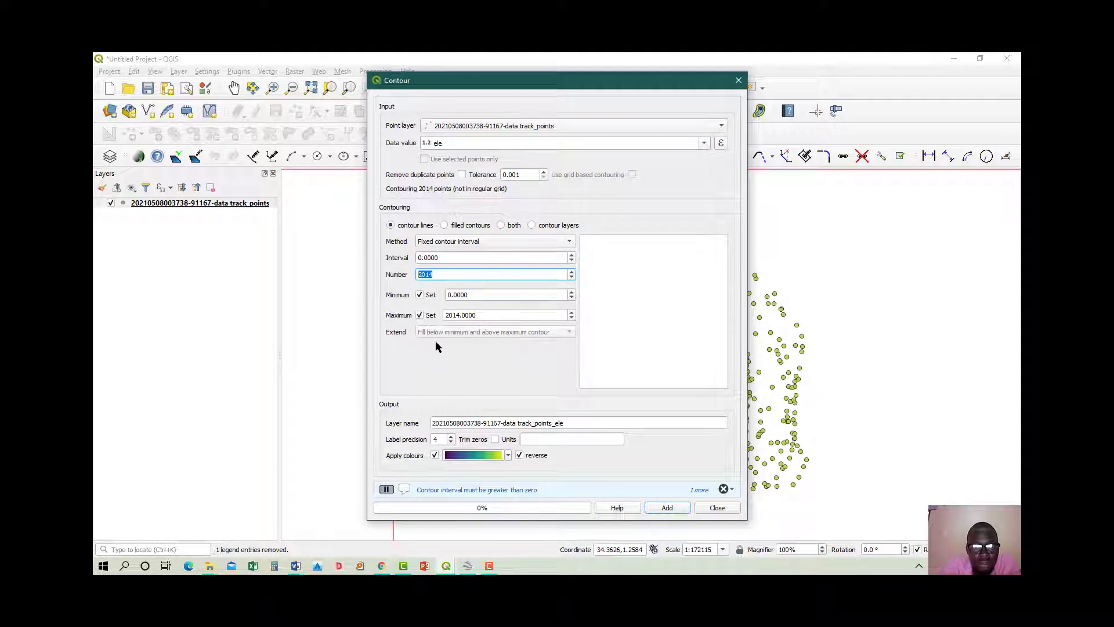
left_click(419, 258)
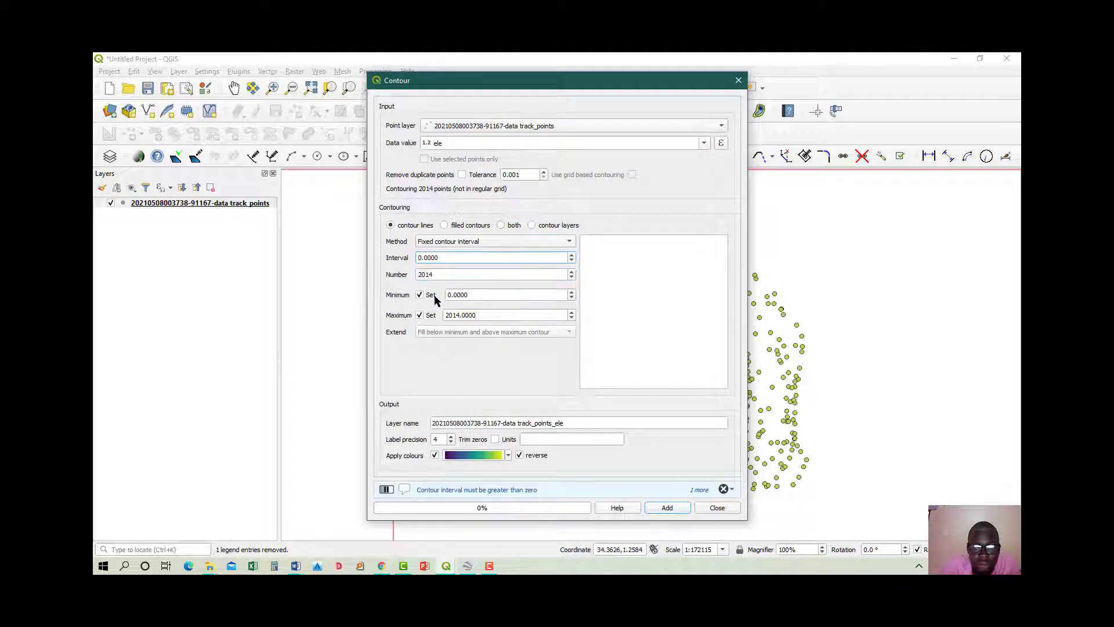
type("10")
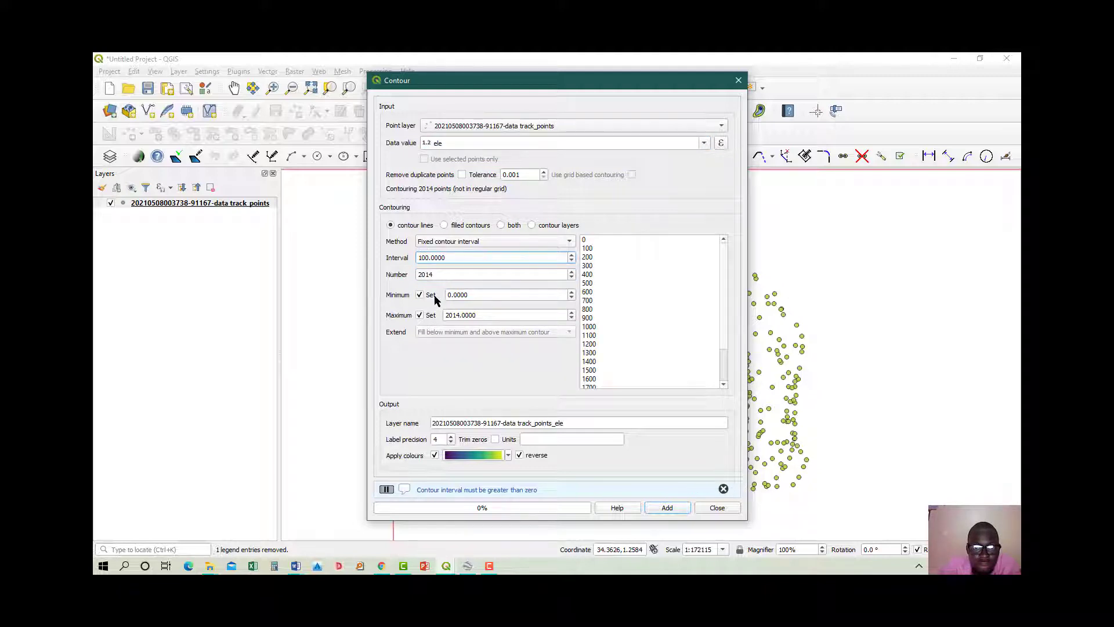
key("BackSpace")
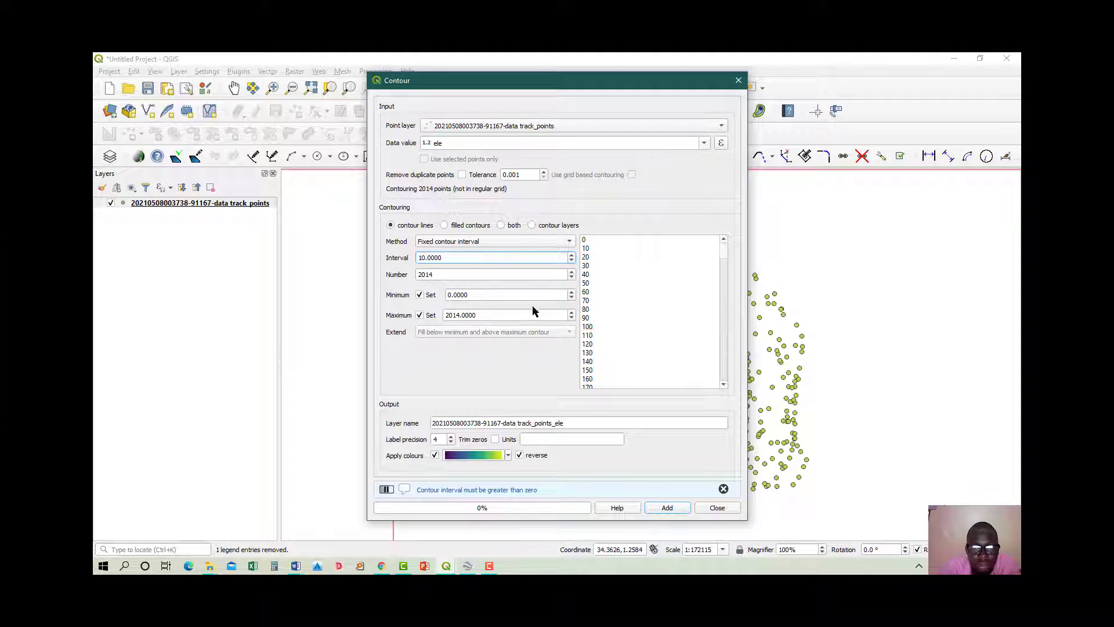
scroll(607, 302, "down", 14)
scroll(607, 303, "down", 20)
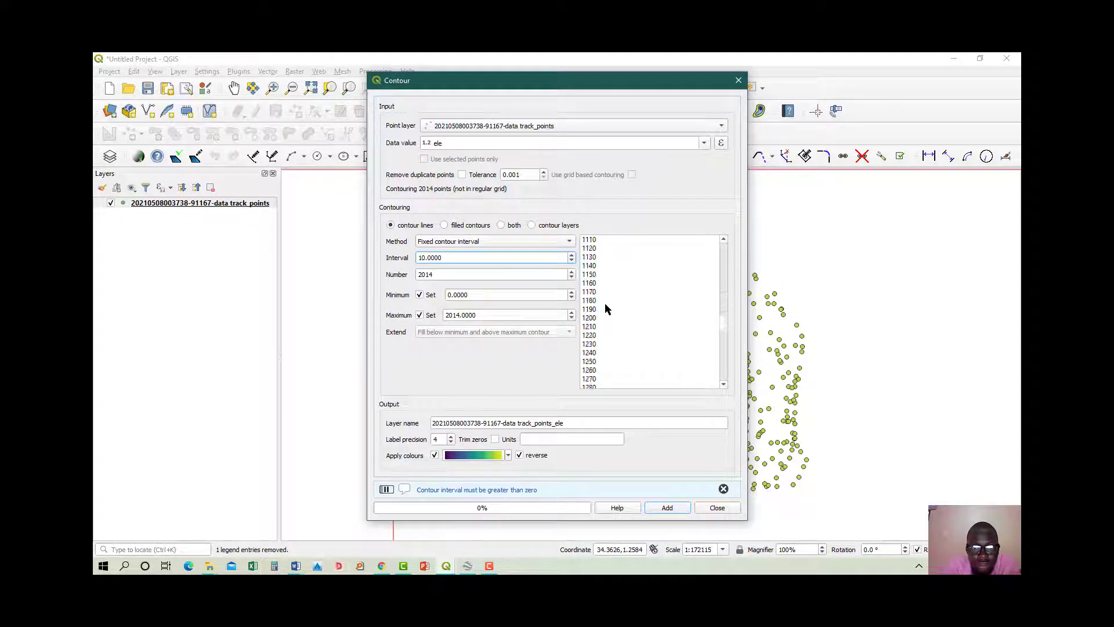
Turn off the set maximum and minimum contour limits and look through the updated contour level list
scroll(605, 303, "down", 6)
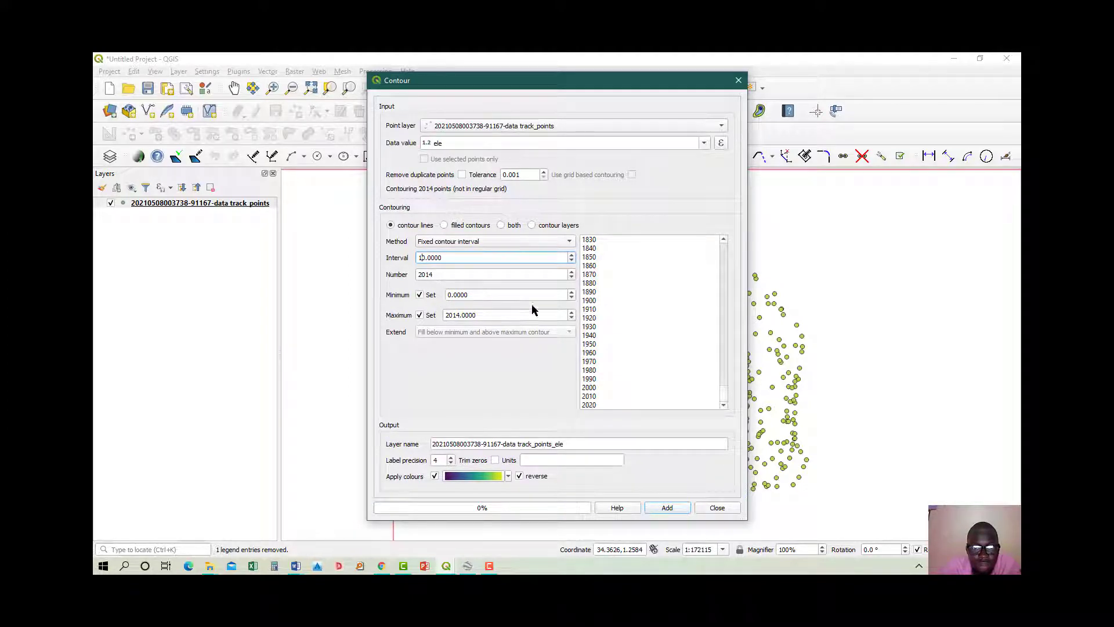
left_click_drag(486, 314, 347, 320)
key("BackSpace")
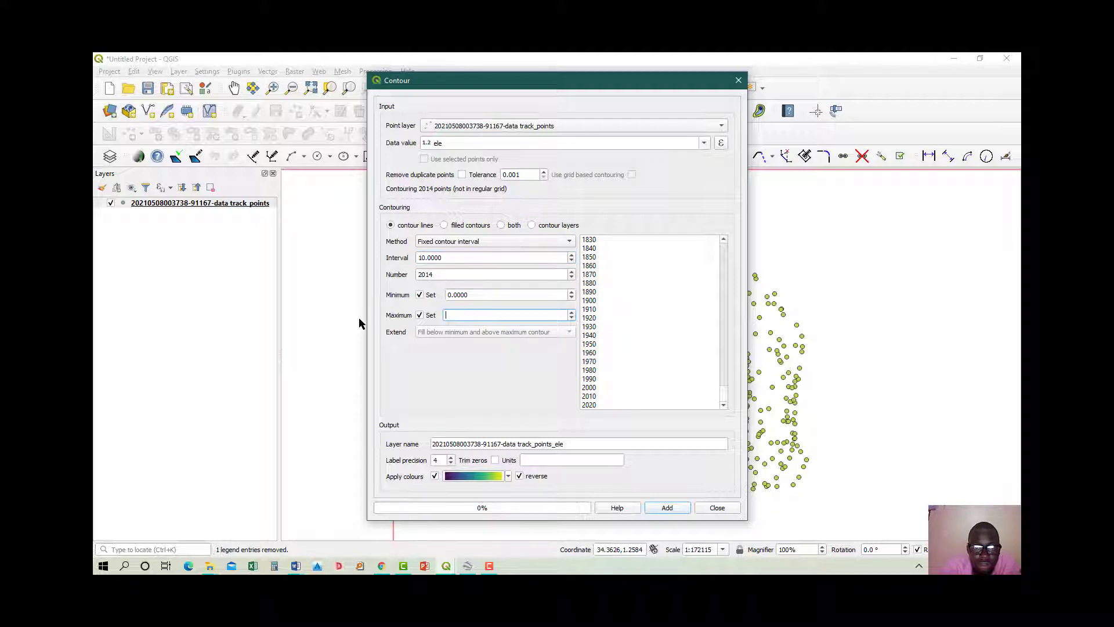
left_click(419, 316)
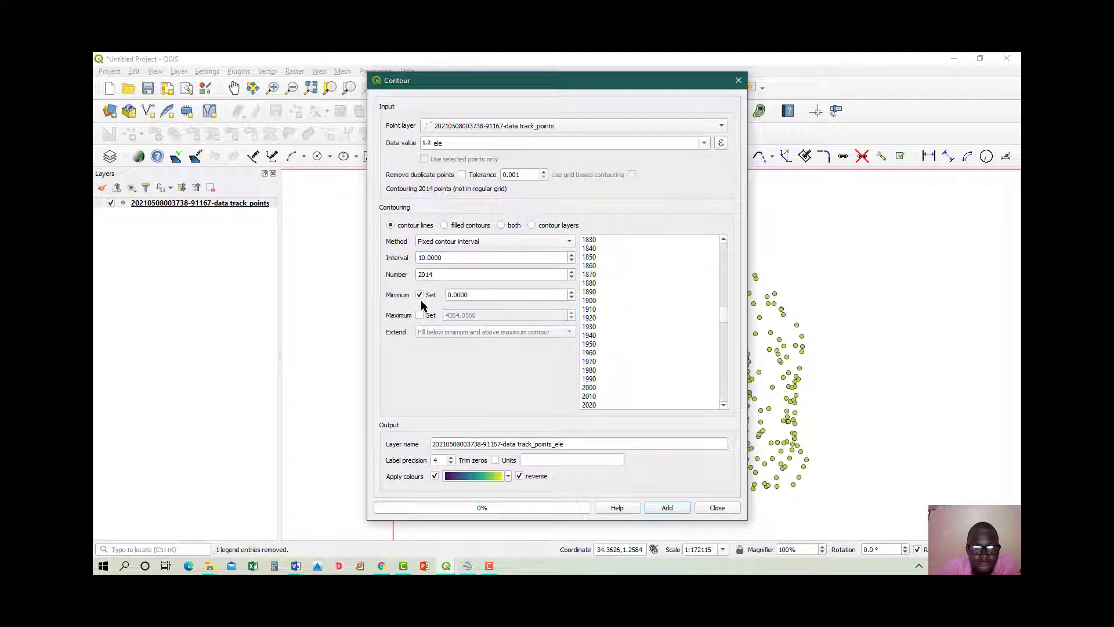
left_click(420, 295)
scroll(597, 291, "up", 20)
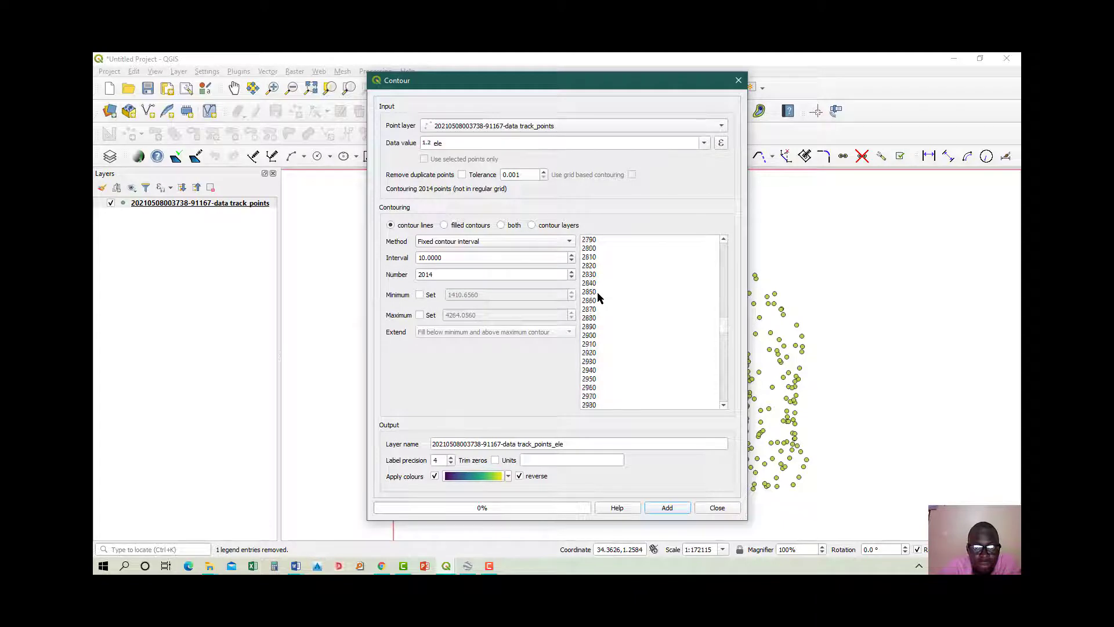
scroll(597, 297, "up", 5)
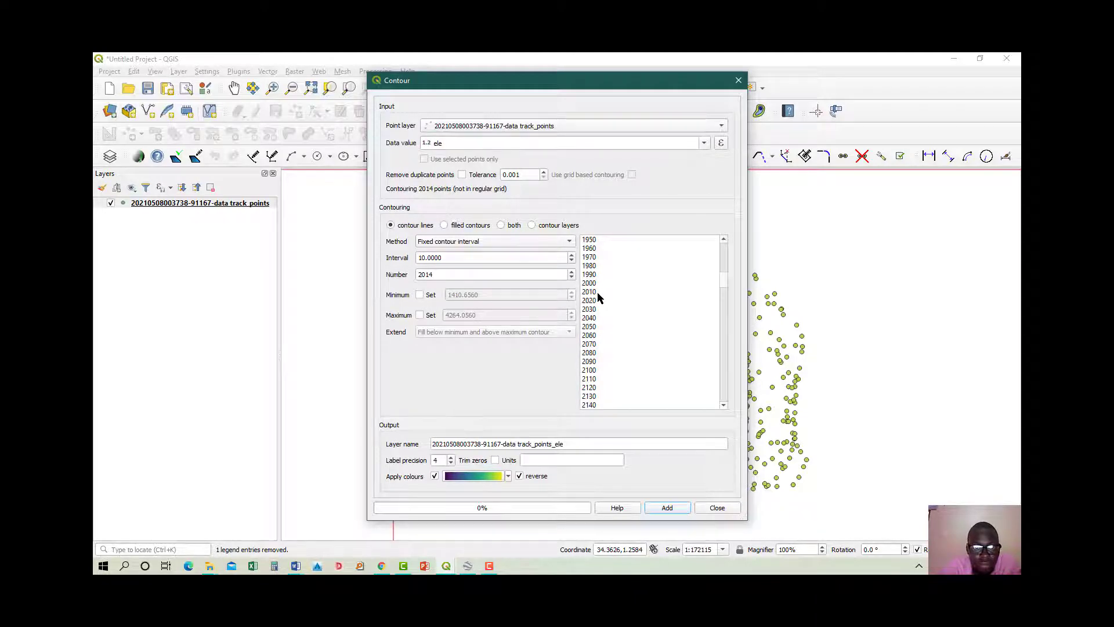
Generate the contour line layer from the ele values at the 10 interval and examine it on the map
left_click(668, 509)
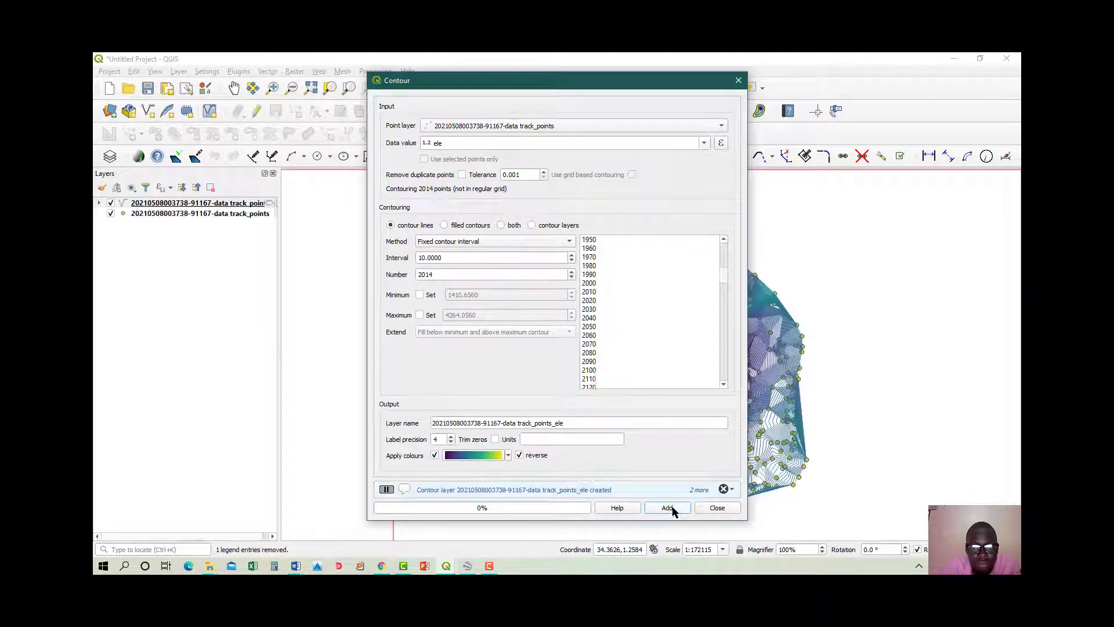
left_click(717, 508)
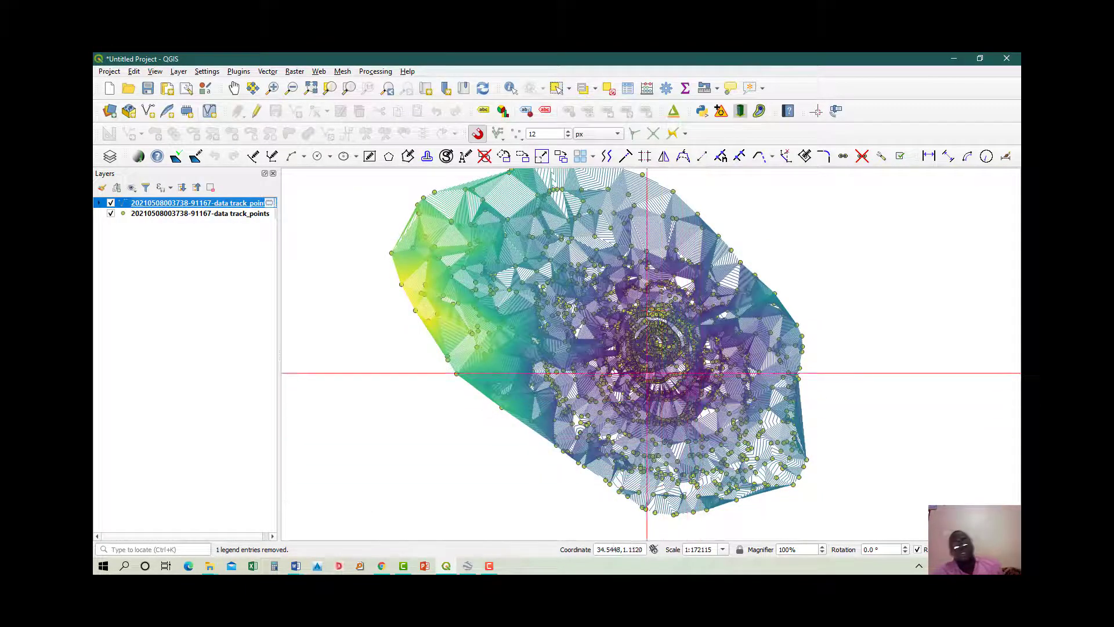
scroll(644, 337, "up", 3)
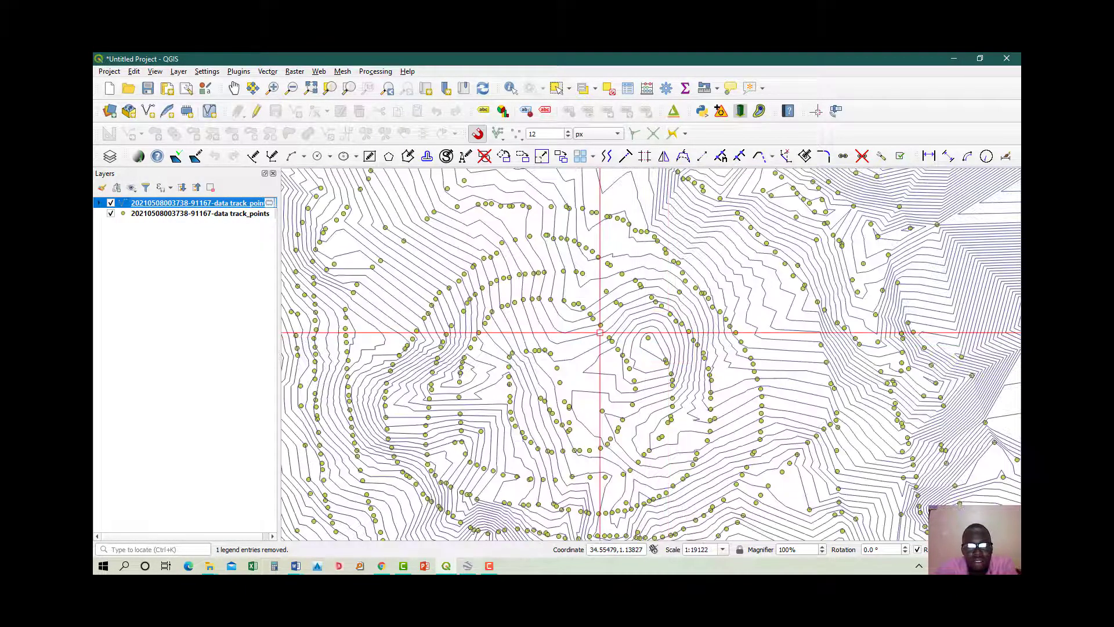
scroll(600, 332, "down", 3)
scroll(598, 329, "down", 3)
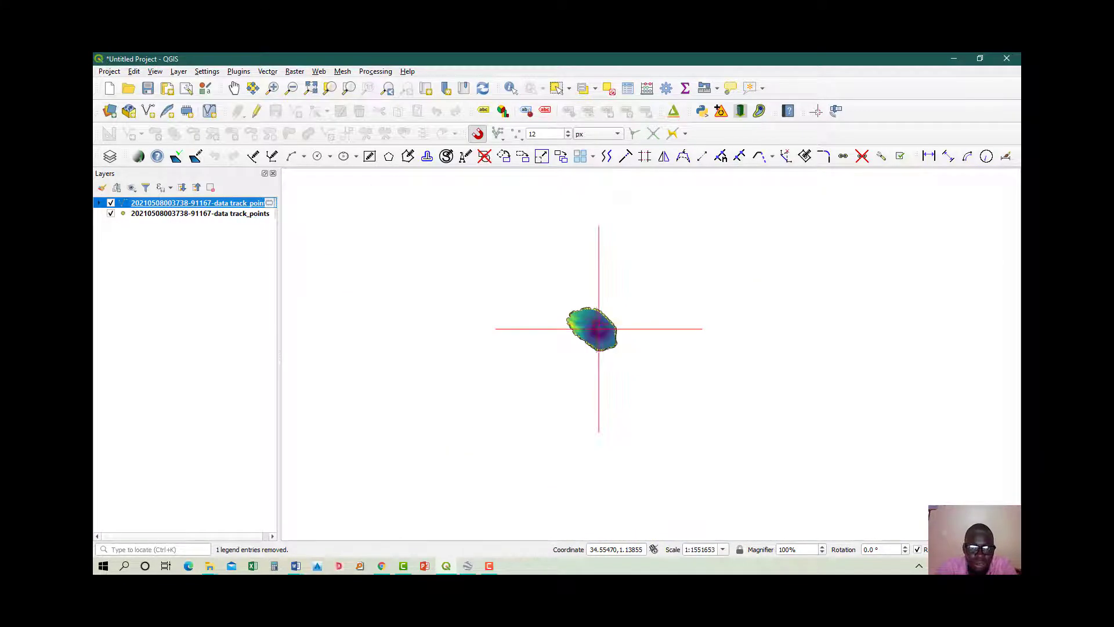
scroll(597, 325, "up", 3)
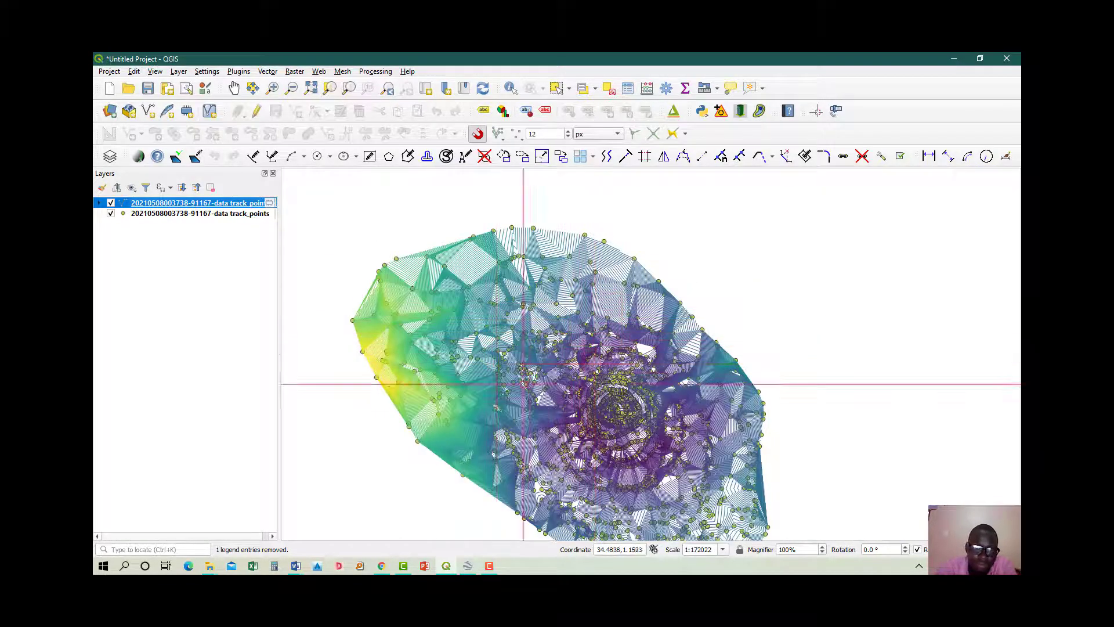
scroll(543, 378, "up", 3)
scroll(528, 300, "down", 3)
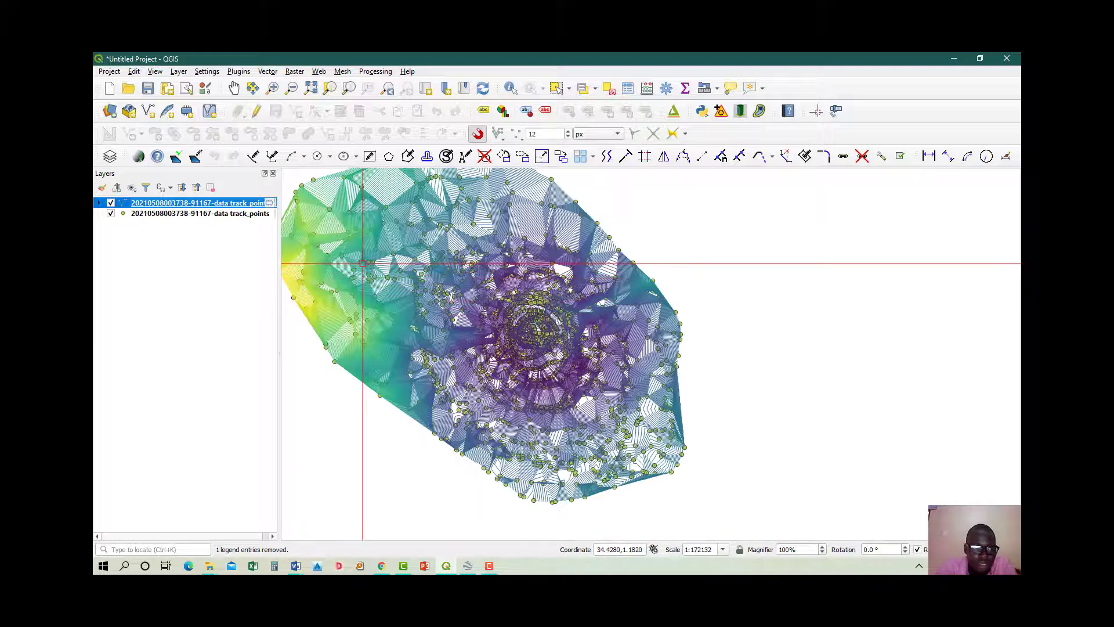
Hide the track_points layer and examine the contour lines on their own
left_click(111, 214)
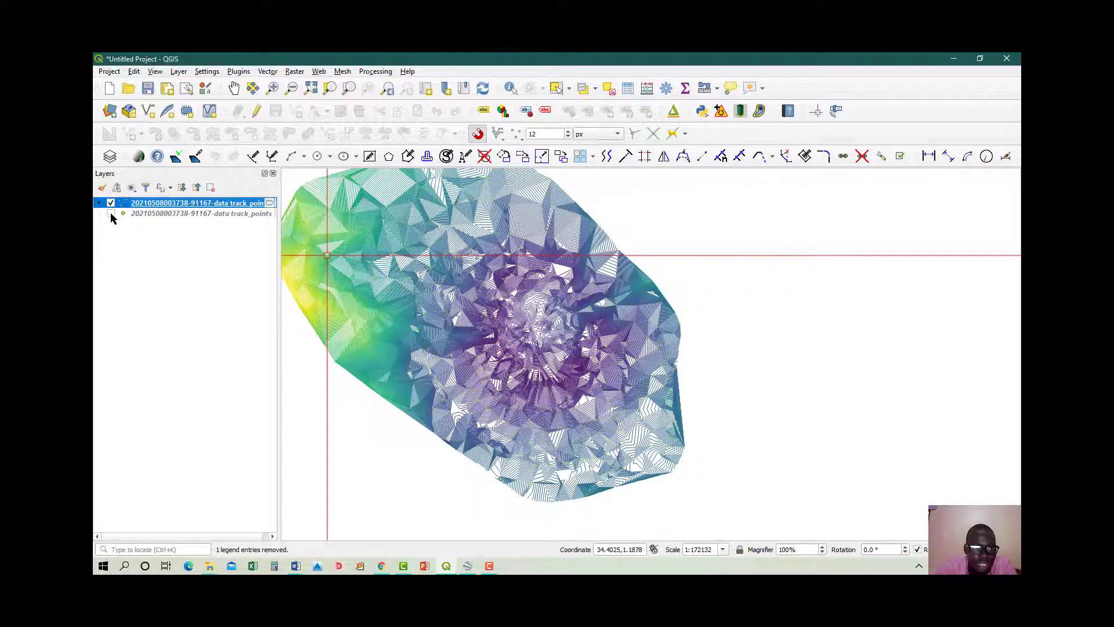
scroll(527, 321, "up", 3)
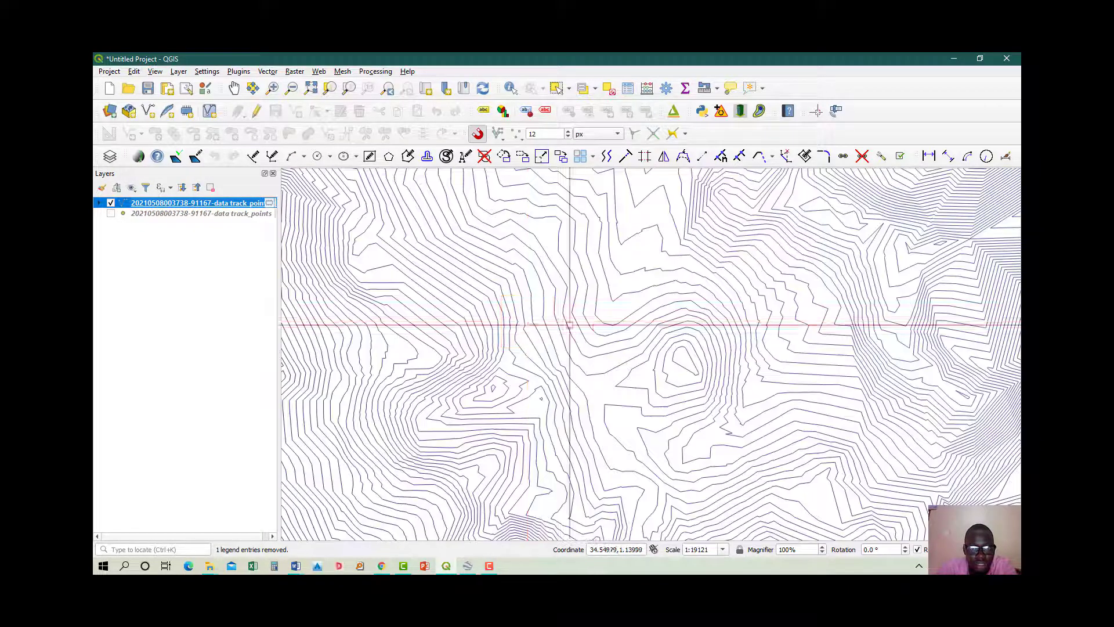
scroll(572, 323, "down", 6)
scroll(580, 319, "up", 3)
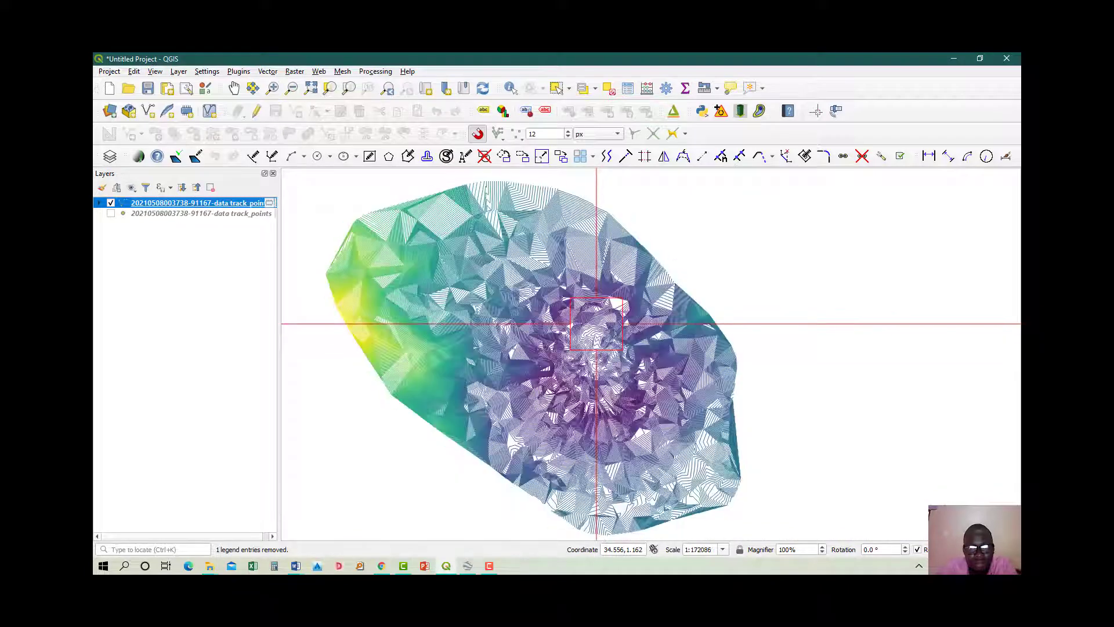
scroll(594, 376, "down", 3)
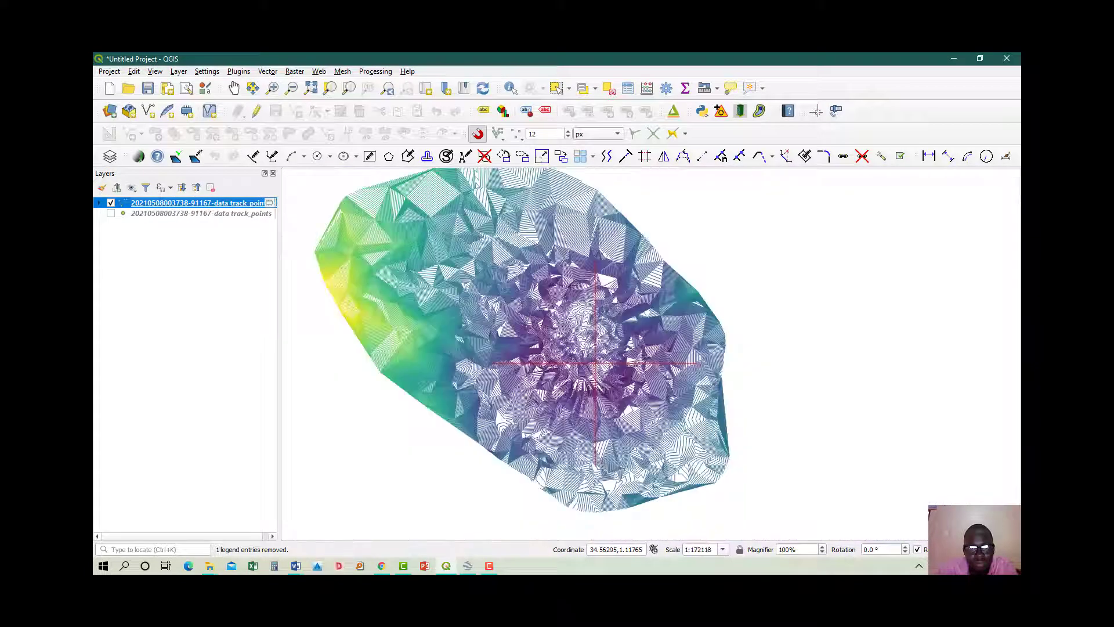
scroll(592, 362, "down", 3)
scroll(571, 363, "up", 3)
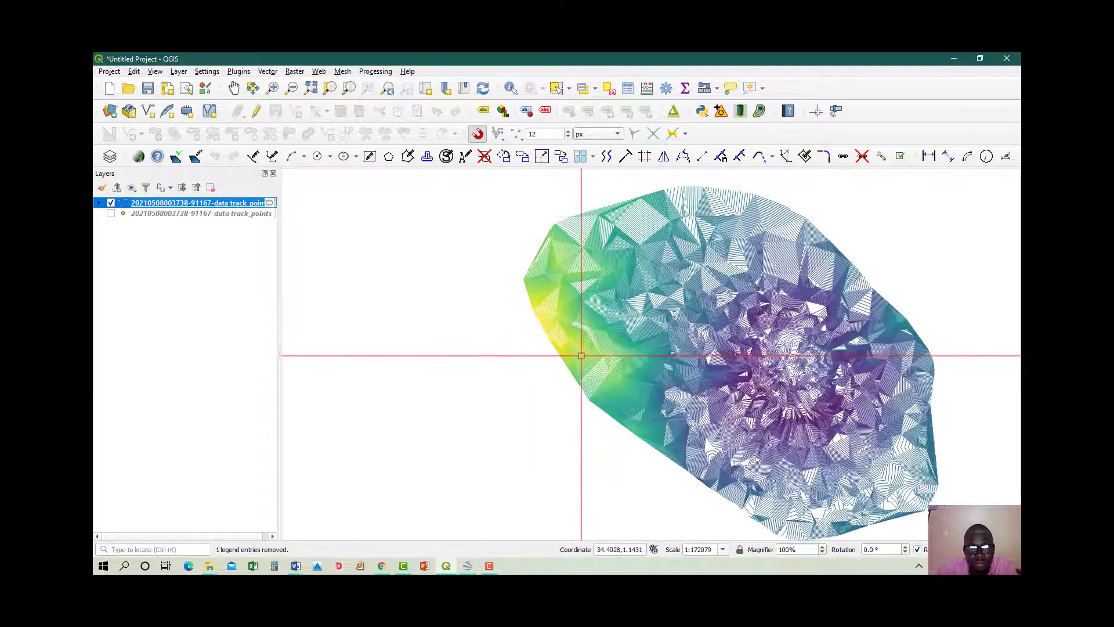
Recolour the contour layer's categorized symbology with a white-to-blue color ramp and review it on the map
right_click(175, 206)
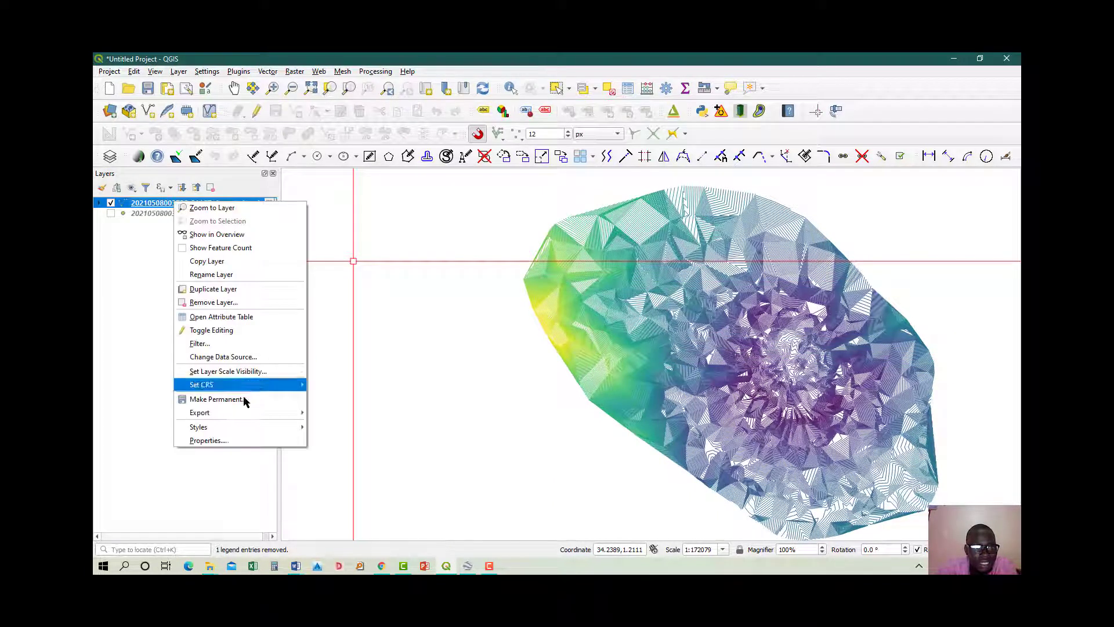
left_click(254, 439)
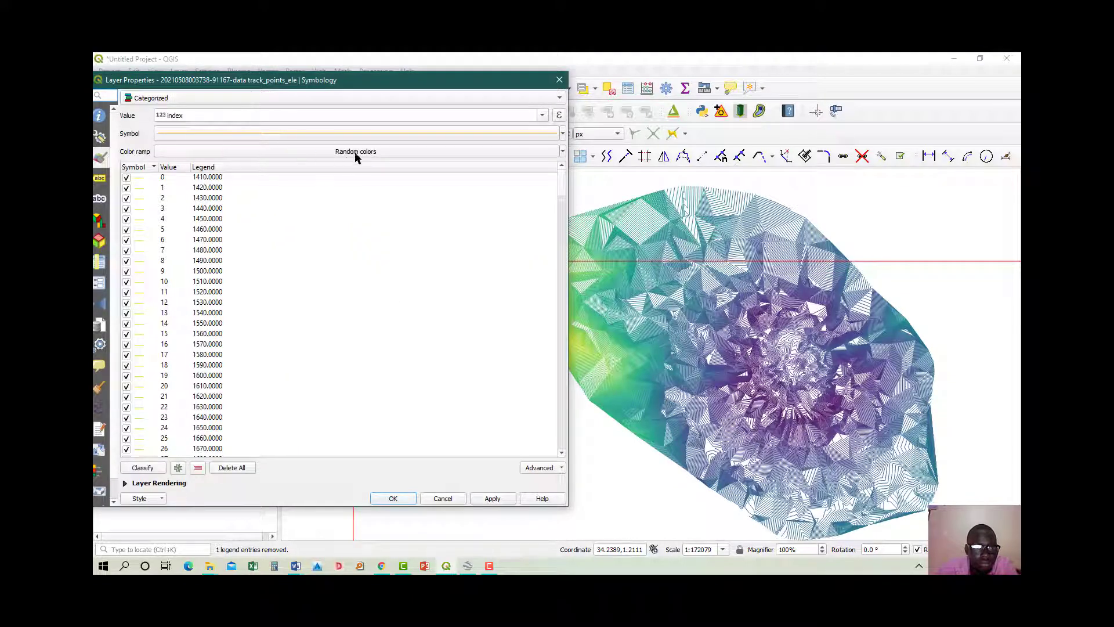
left_click(355, 154)
left_click(208, 207)
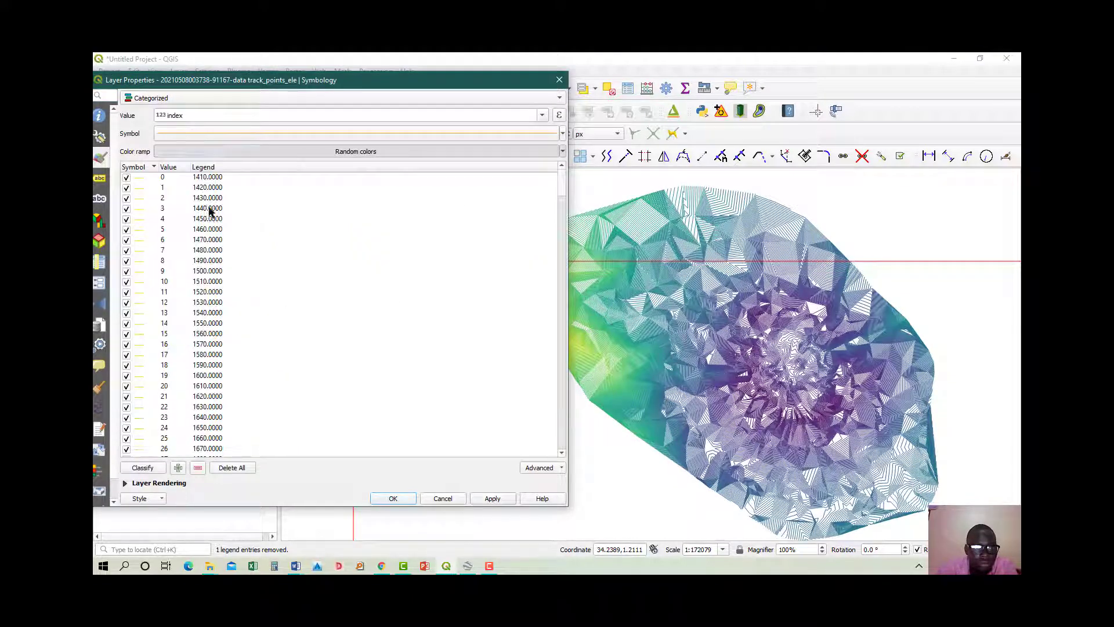
left_click(492, 499)
left_click(394, 497)
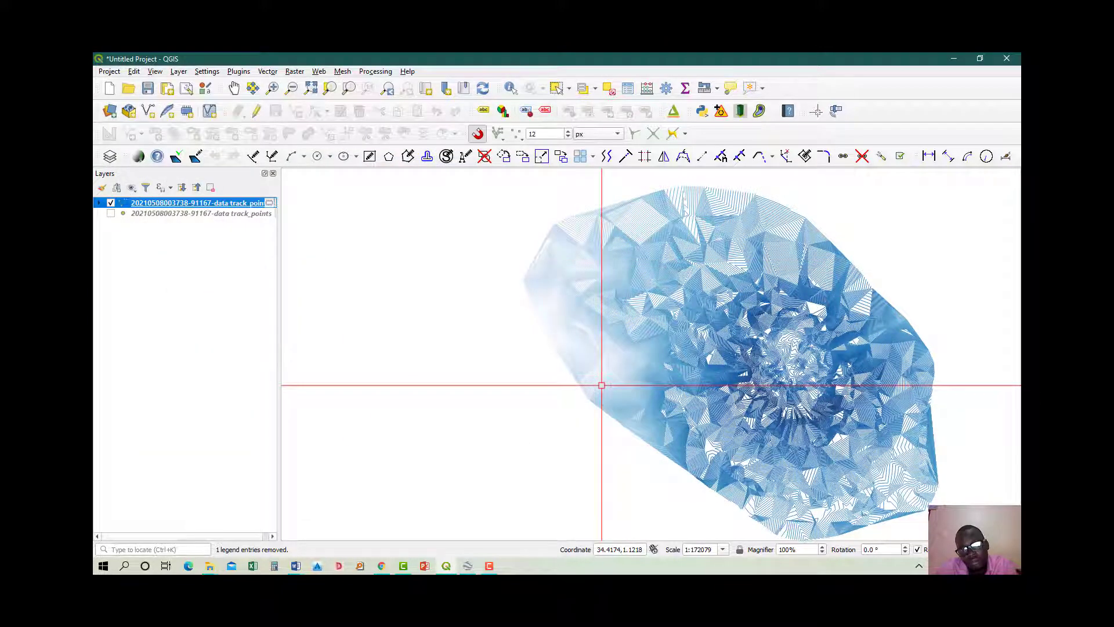
scroll(655, 377, "down", 3)
scroll(657, 380, "up", 3)
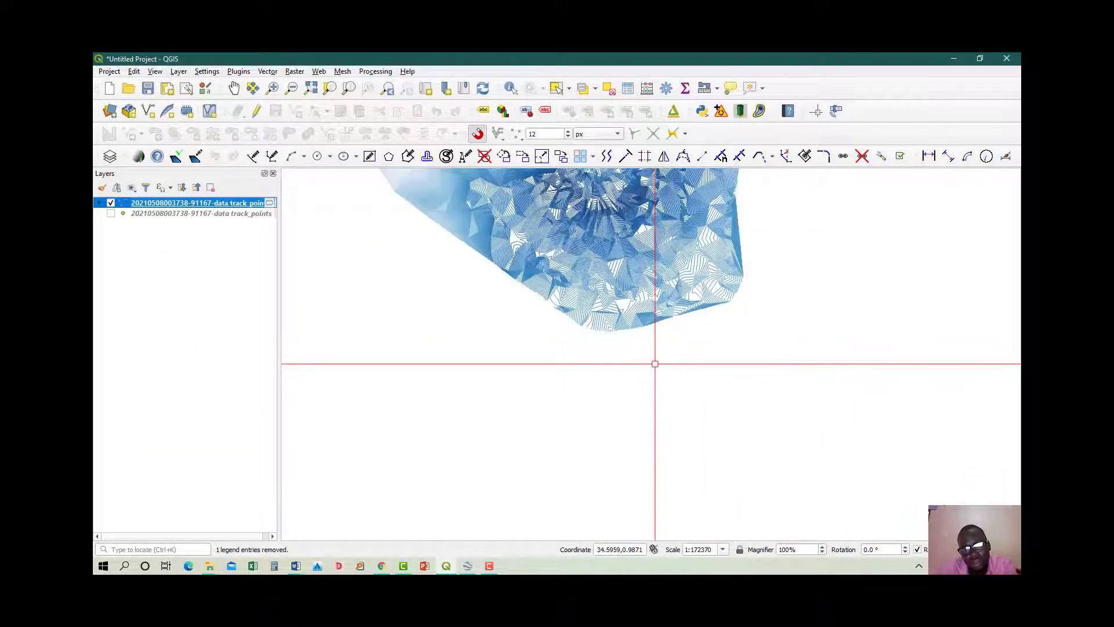
scroll(665, 390, "down", 6)
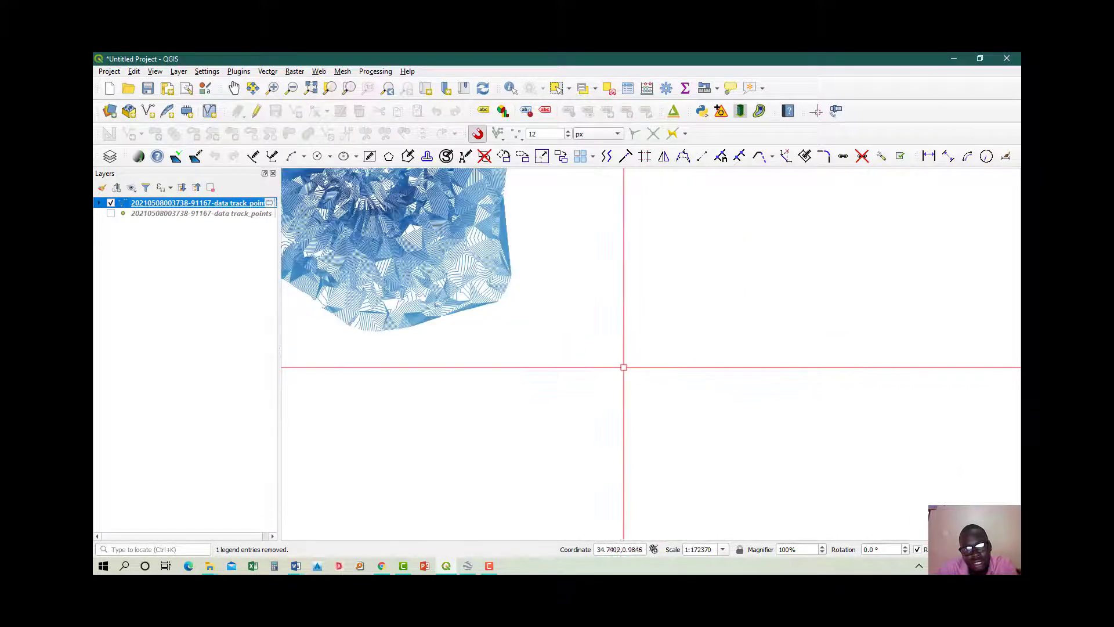
scroll(617, 368, "up", 6)
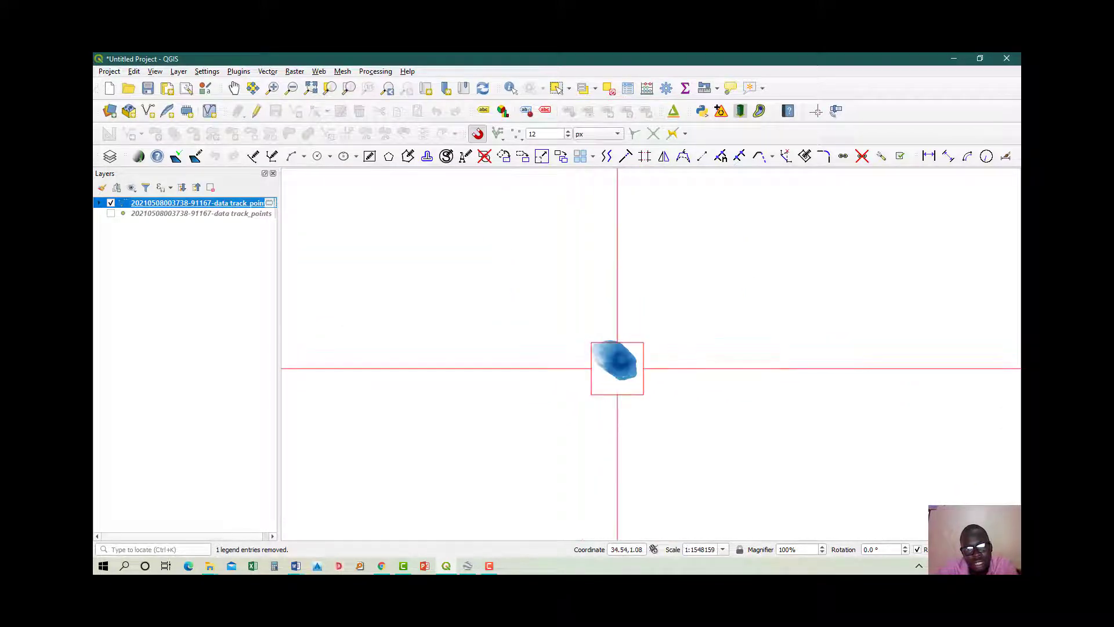
scroll(617, 368, "down", 3)
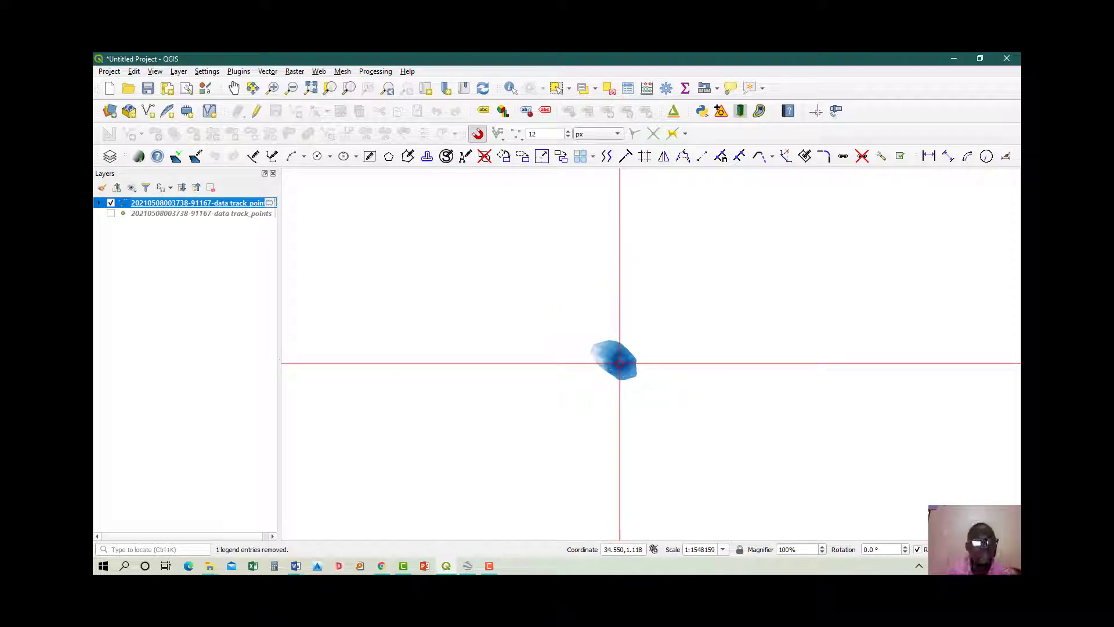
Label the contour layer with Single Labels using the ele field and inspect the elevation labels up close
right_click(186, 207)
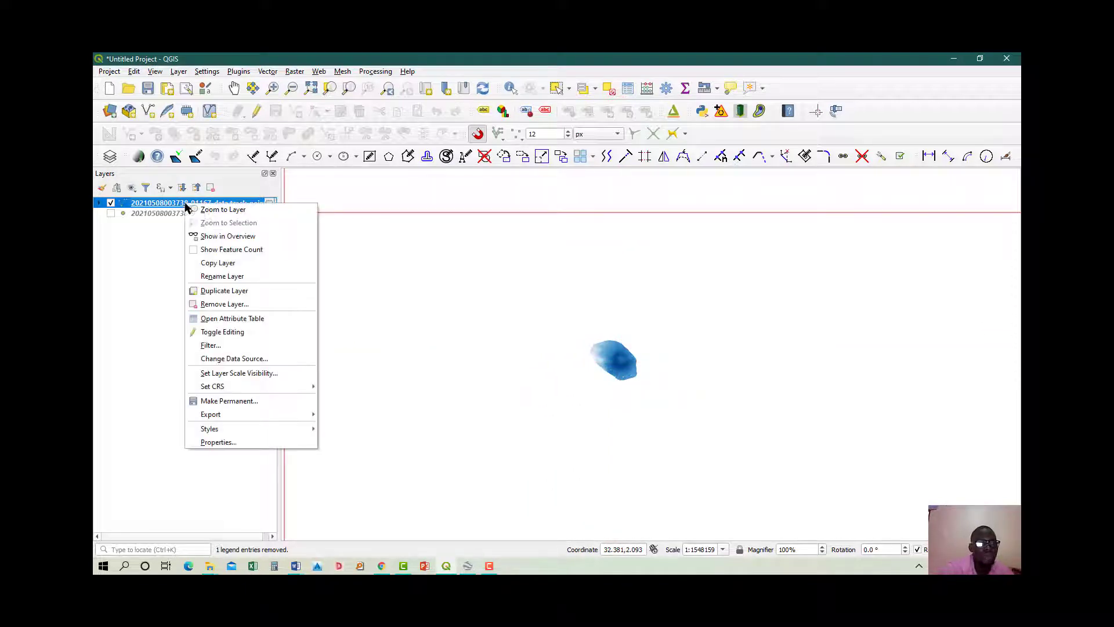
left_click(258, 443)
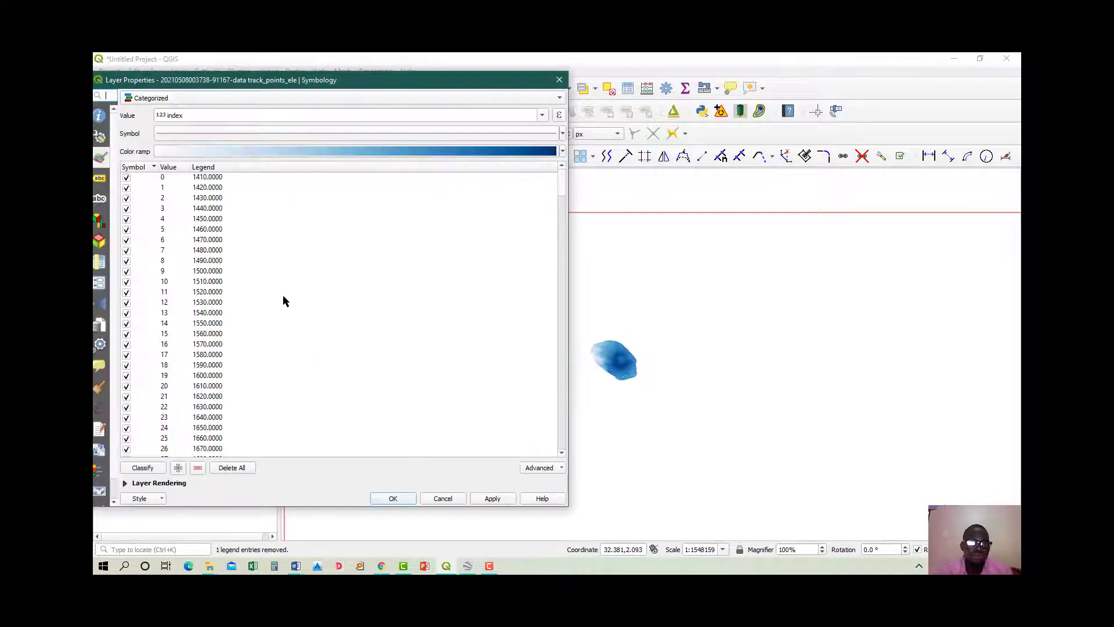
left_click(99, 180)
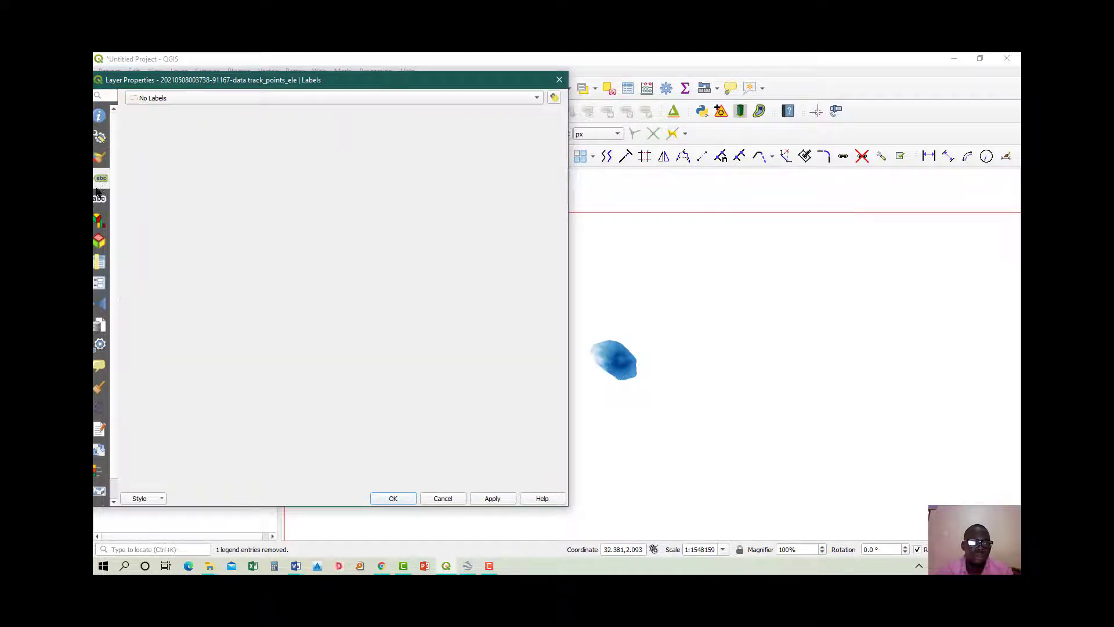
left_click(238, 103)
left_click(235, 112)
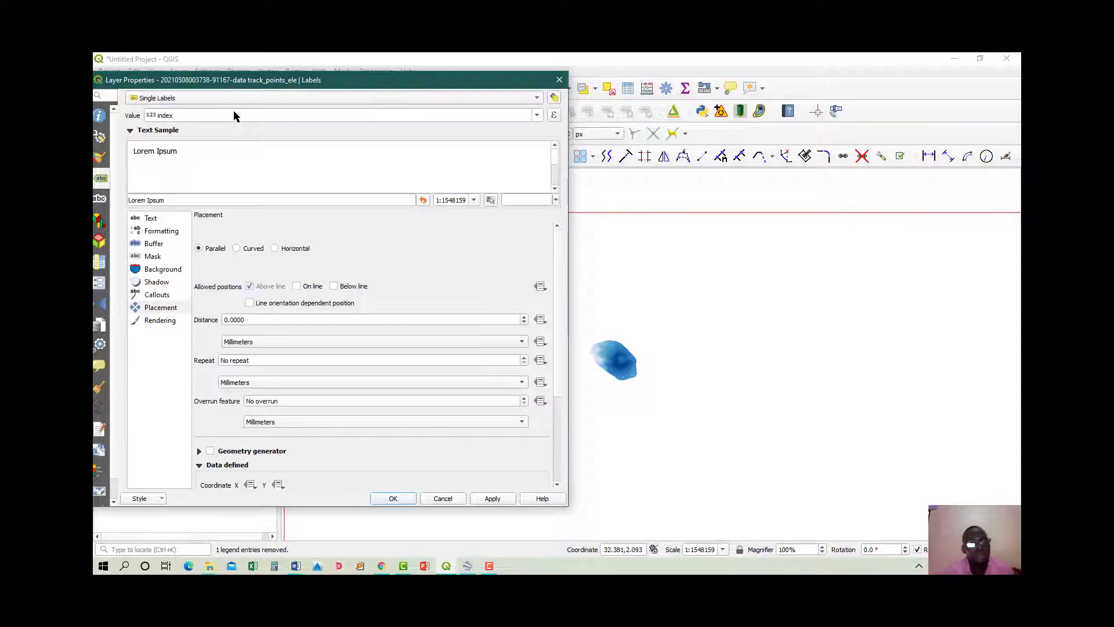
left_click(539, 114)
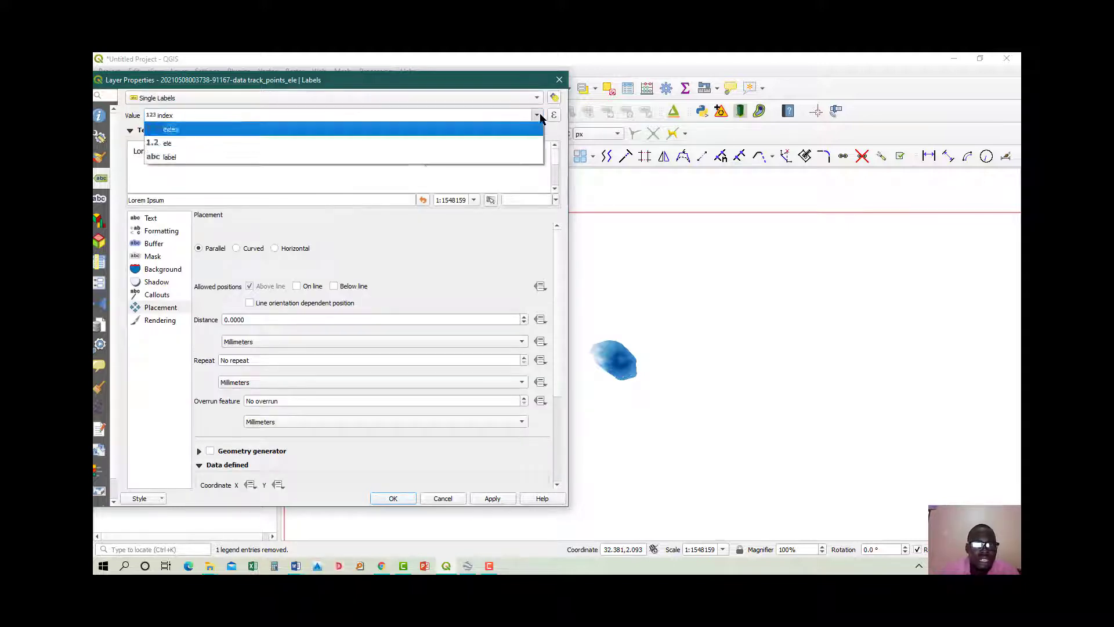
left_click(382, 145)
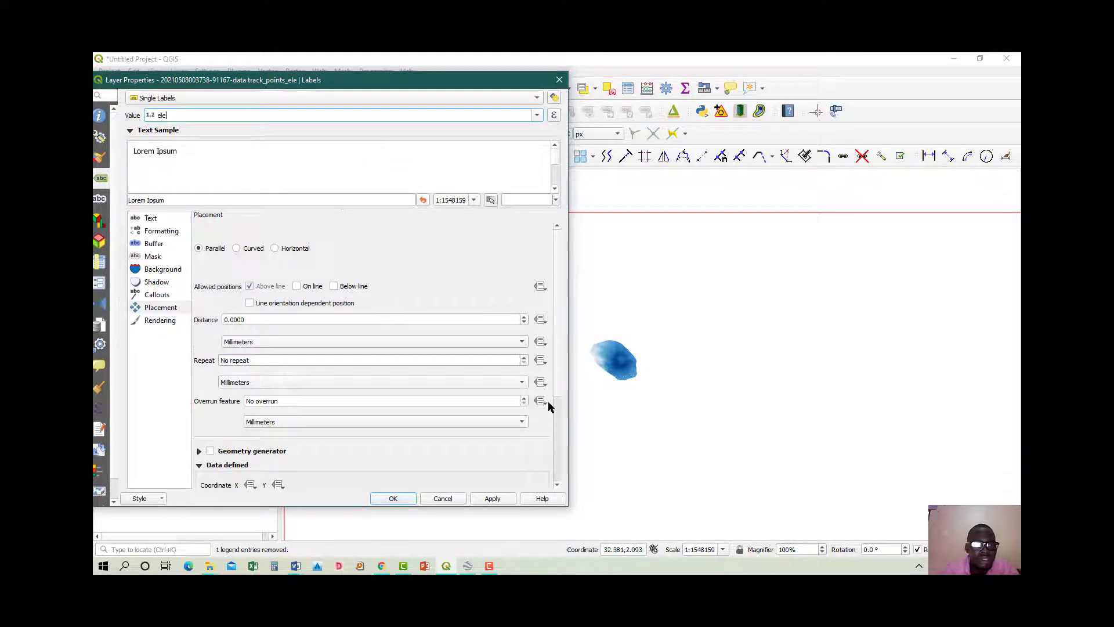
left_click(404, 497)
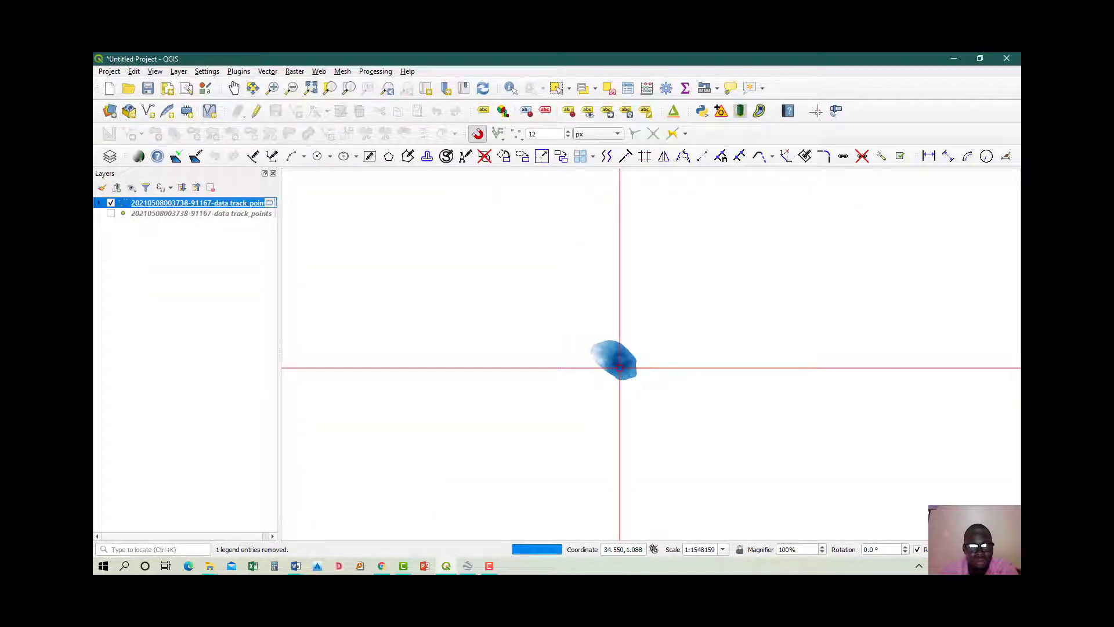
scroll(620, 367, "up", 3)
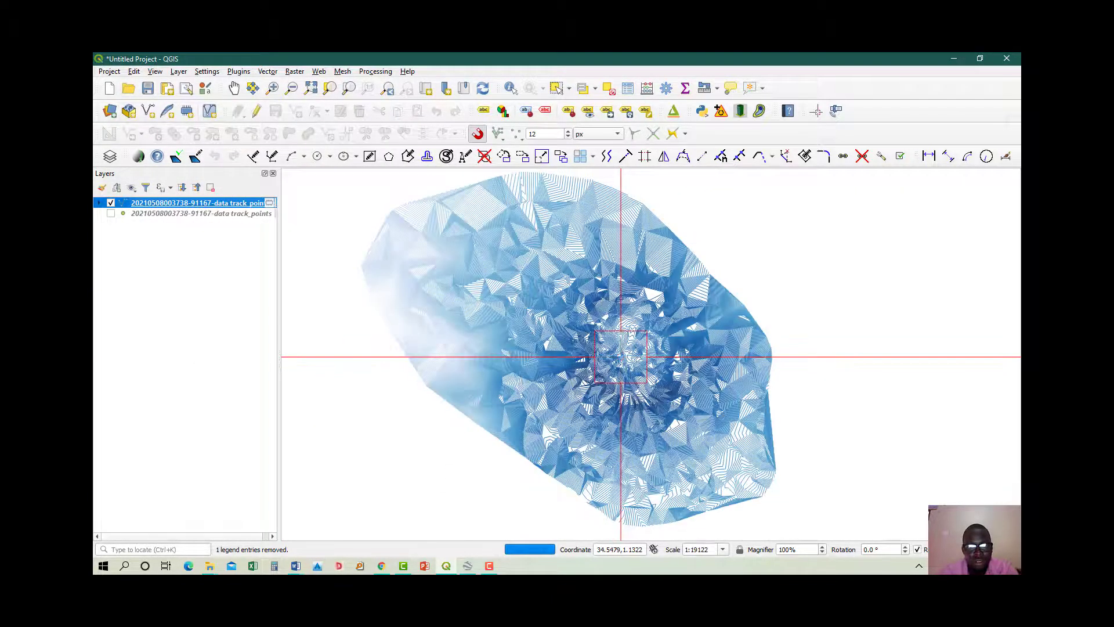
scroll(621, 357, "up", 3)
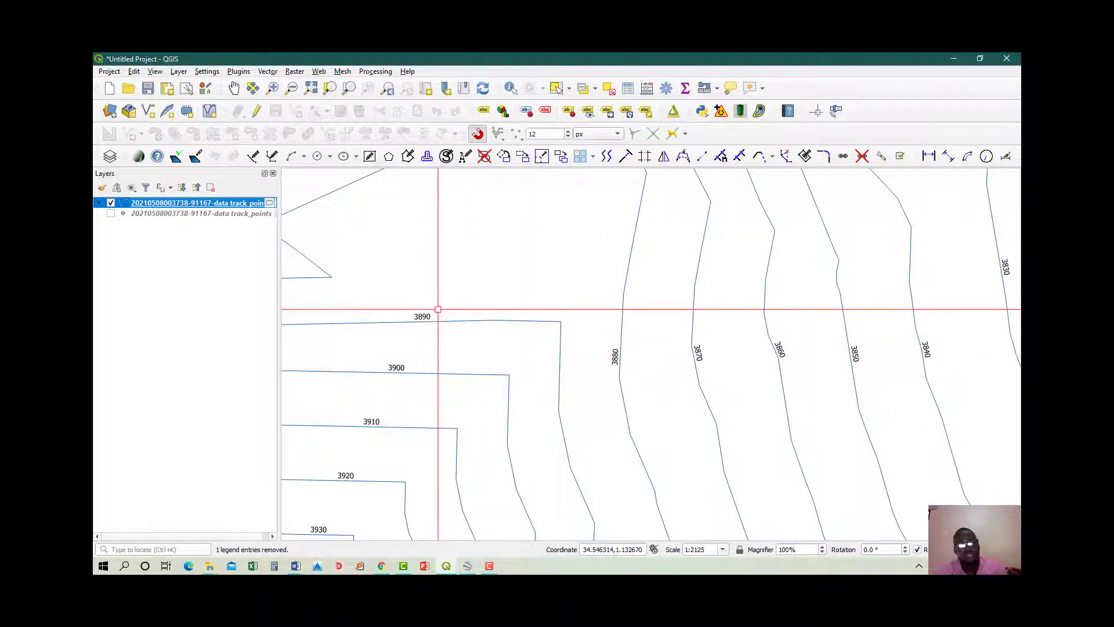
scroll(436, 316, "down", 3)
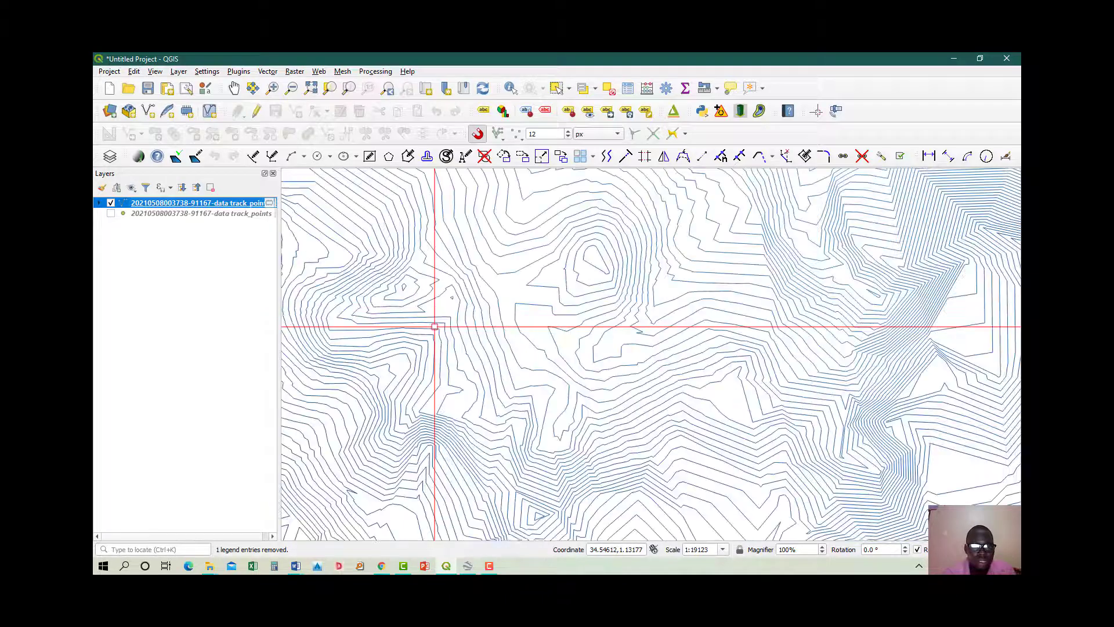
scroll(434, 325, "up", 3)
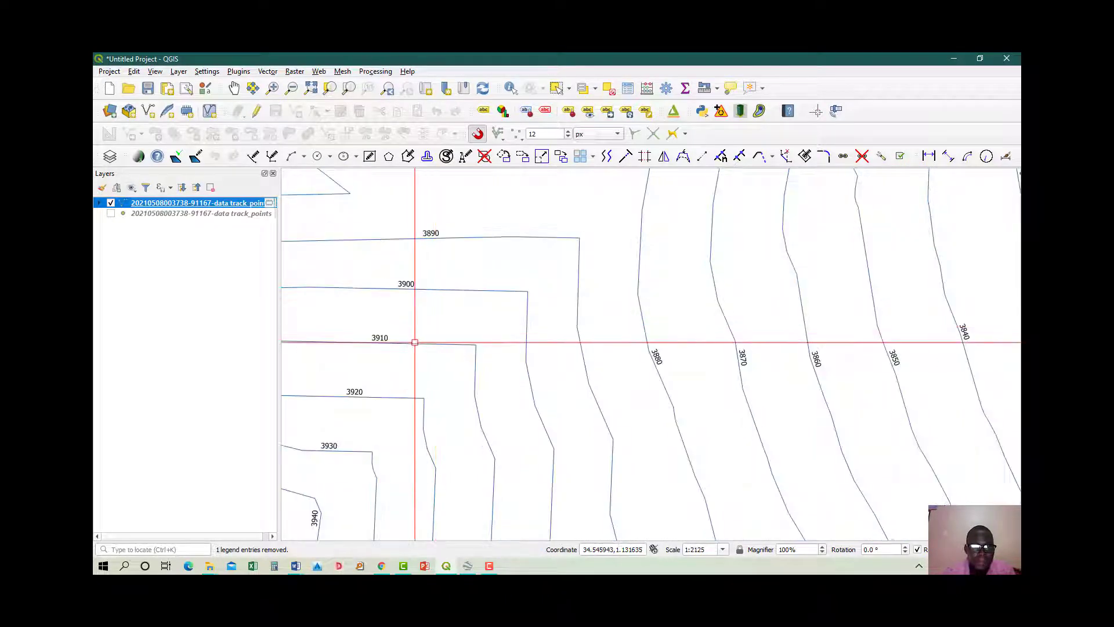
Examine the elevation labels on the contour lines around the central crater, across the full mountain extent and on the northern slopes
scroll(435, 324, "down", 3)
scroll(420, 353, "up", 3)
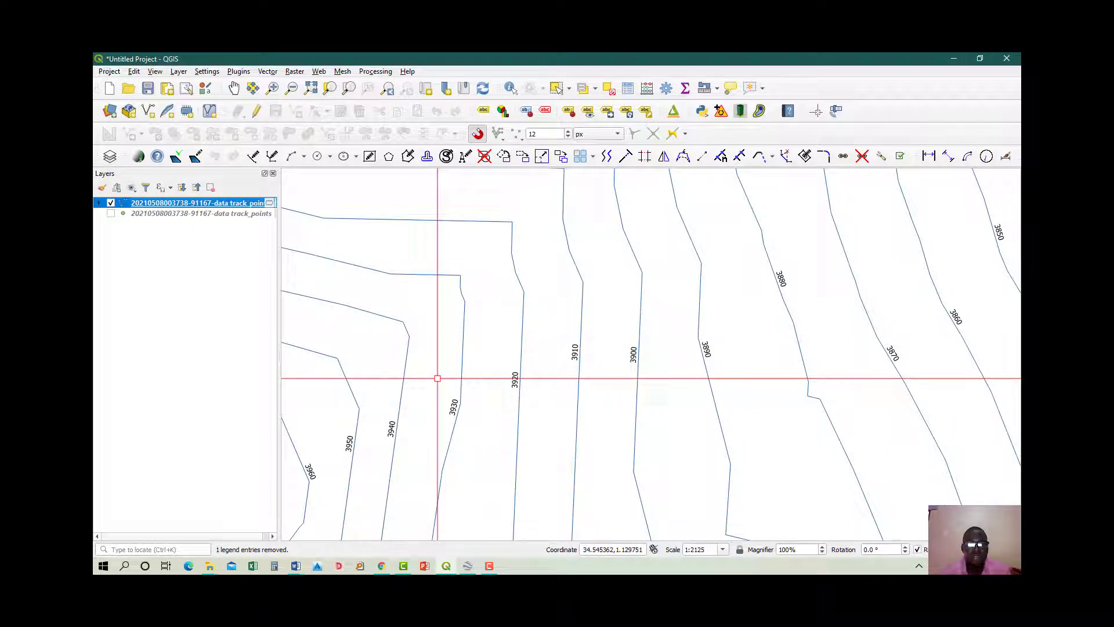
scroll(438, 379, "down", 3)
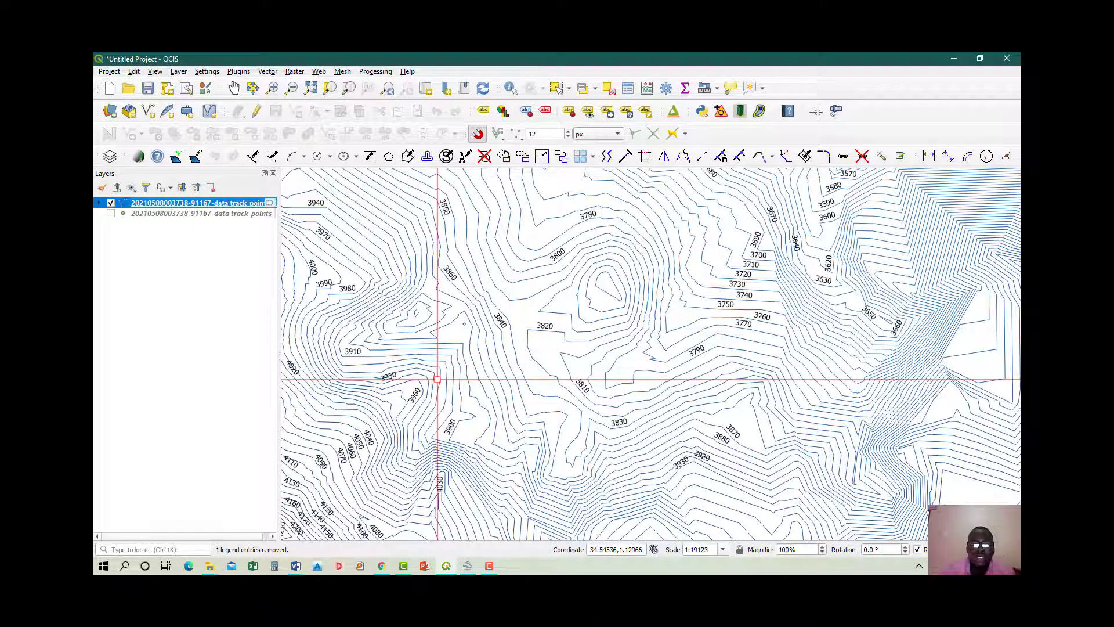
scroll(438, 379, "up", 3)
scroll(438, 379, "down", 6)
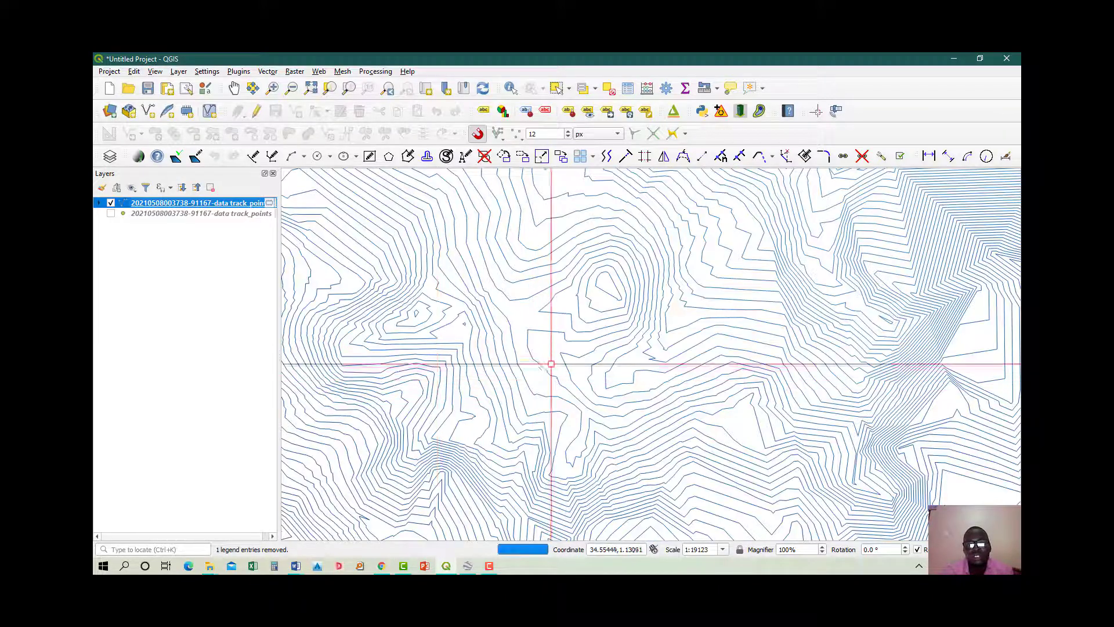
scroll(525, 346, "up", 6)
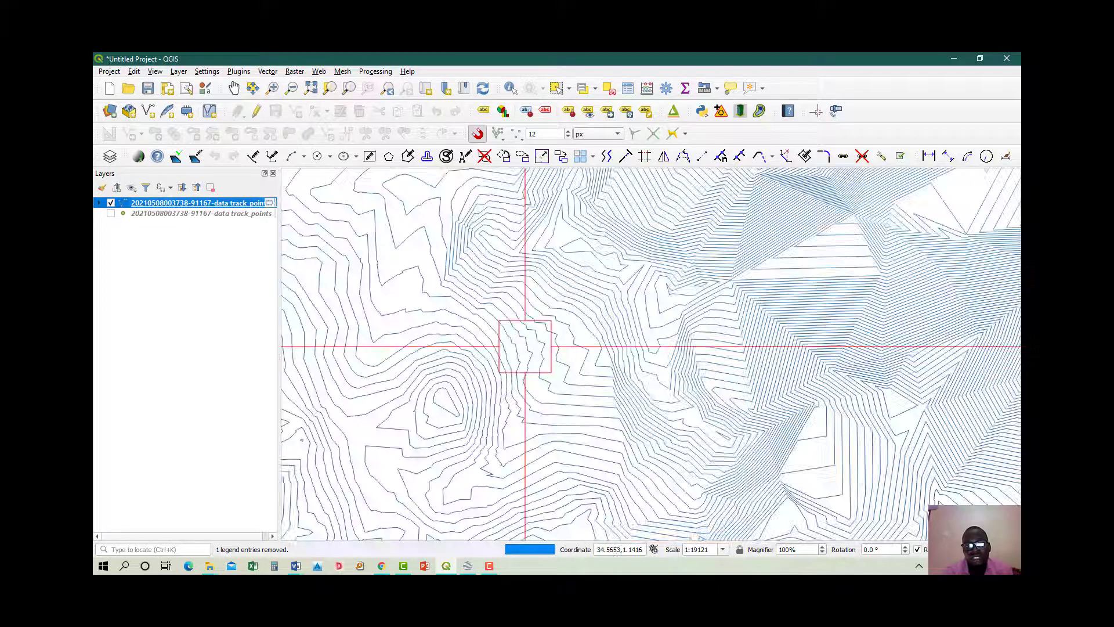
scroll(525, 346, "down", 6)
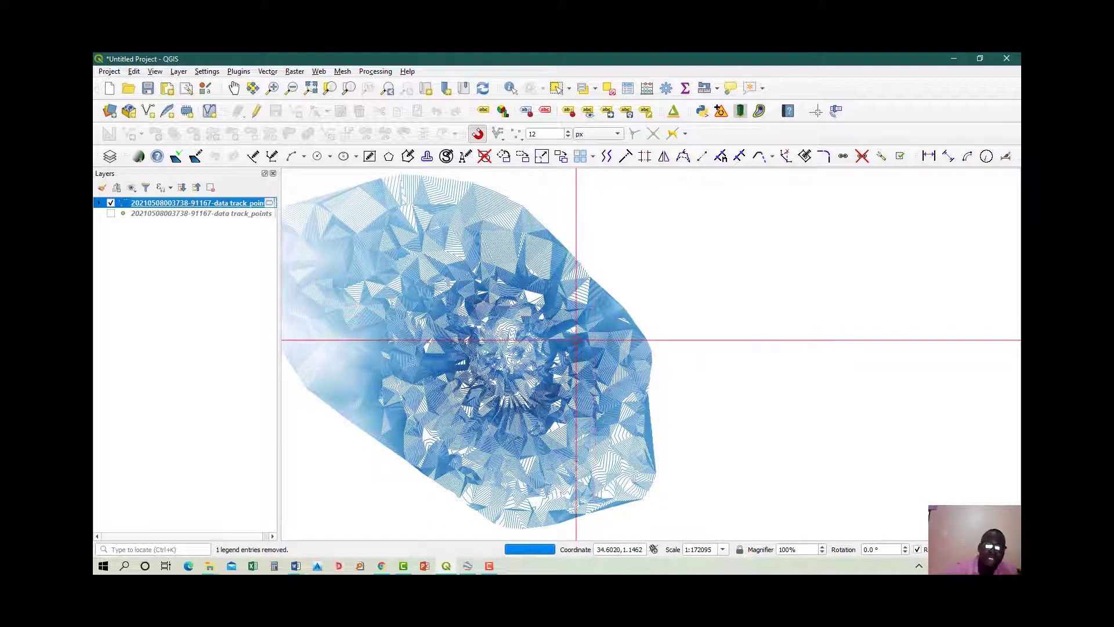
scroll(555, 337, "down", 6)
scroll(561, 336, "up", 6)
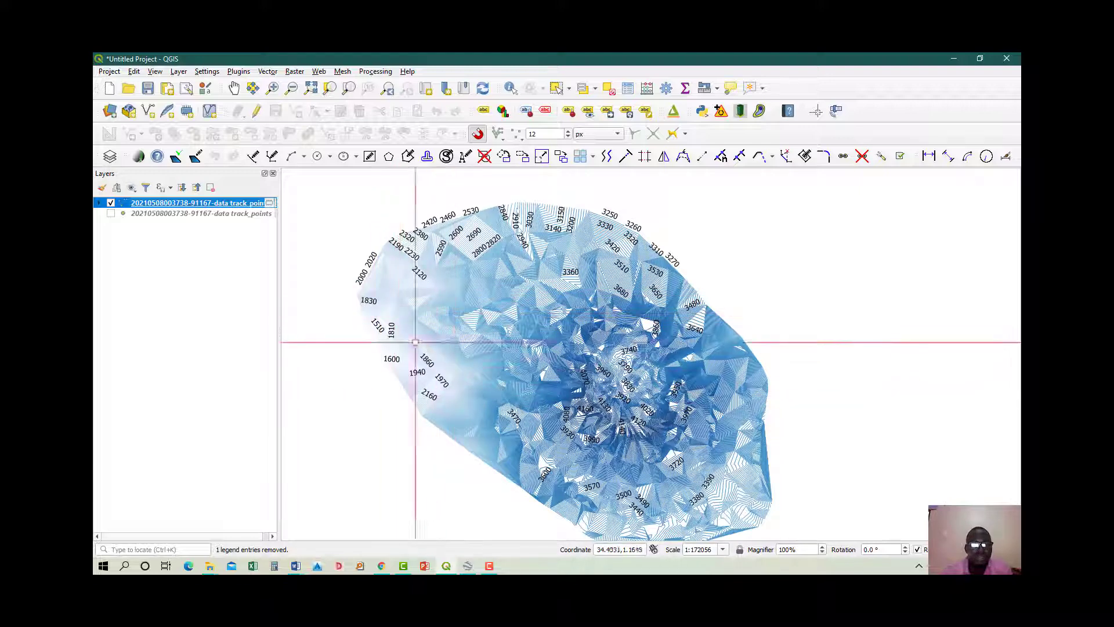
scroll(610, 256, "up", 3)
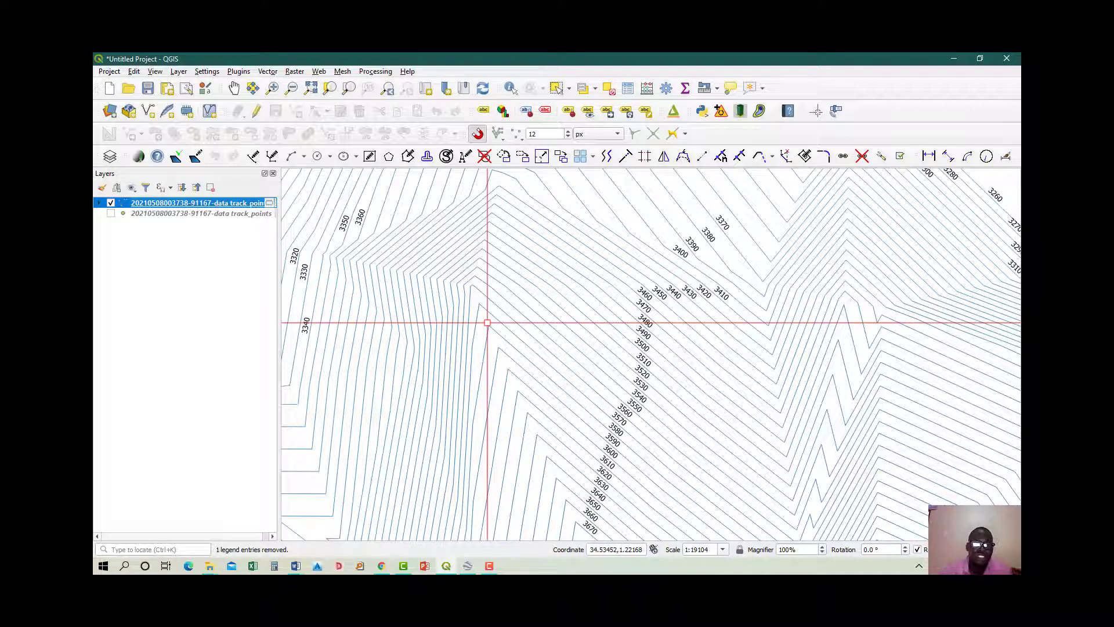
scroll(487, 323, "down", 2)
scroll(534, 352, "up", 2)
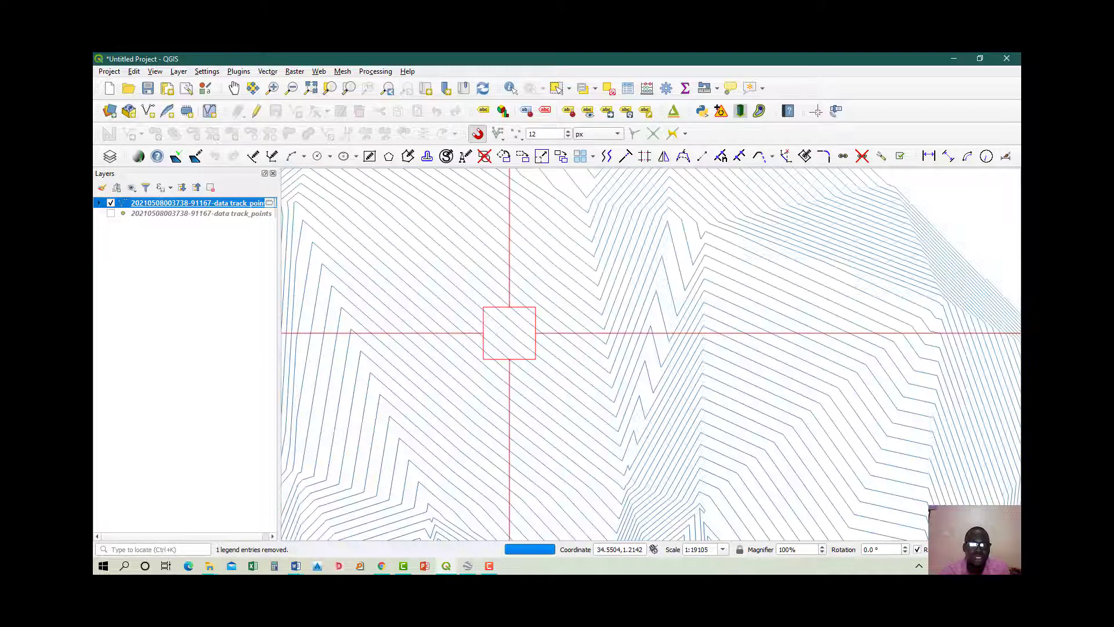